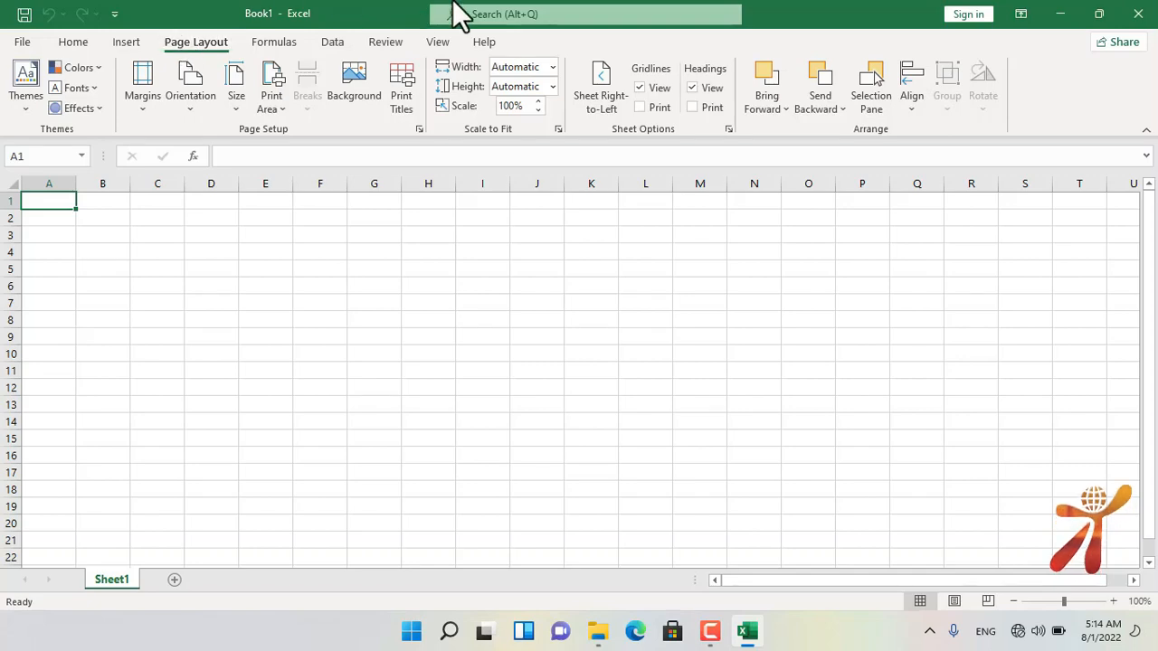
# Step: Open the recent workbook named accounting from the Documents folder
pyautogui.hotkey('ctrl', 'o')
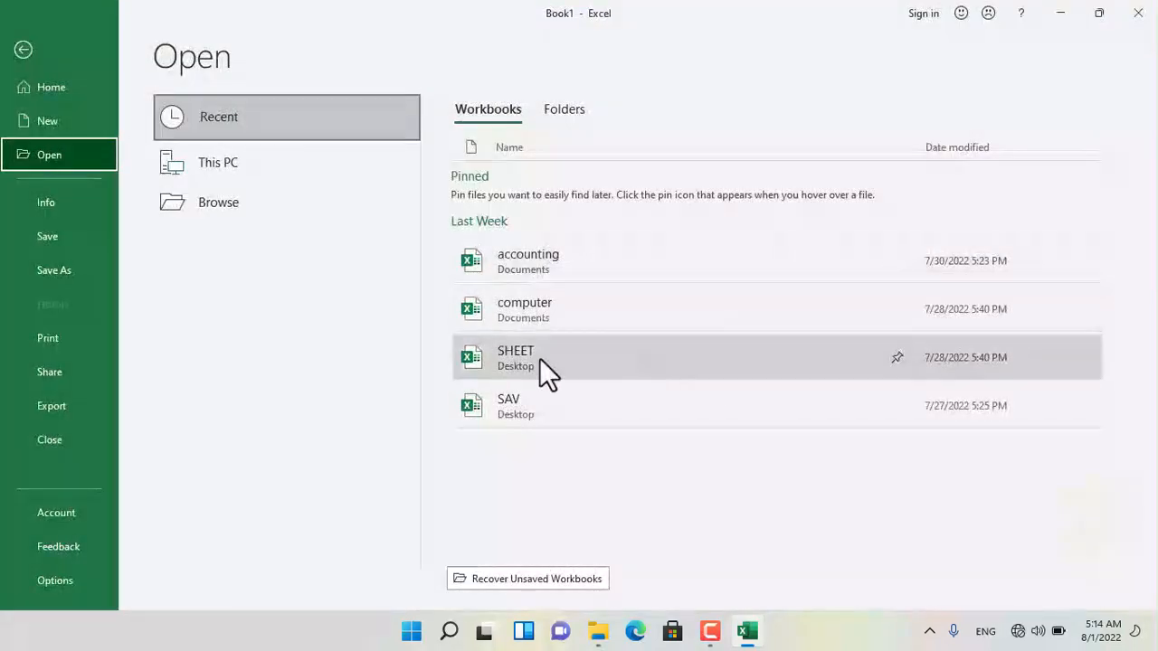
pyautogui.click(528, 254)
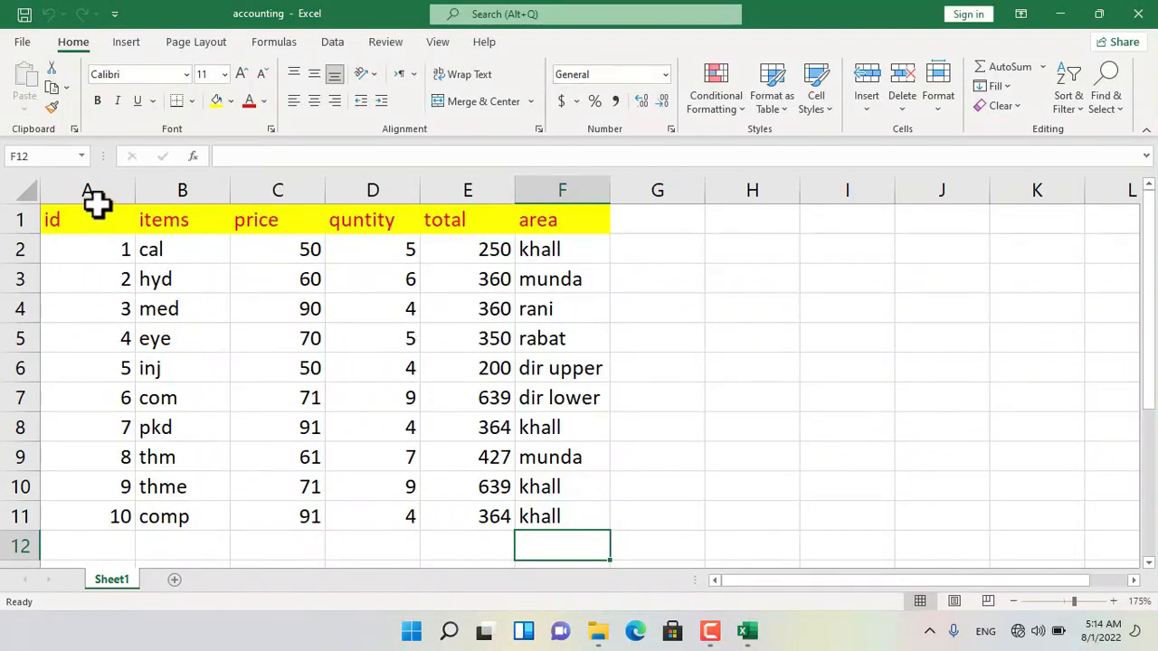
# Step: Change the font color of the whole data table A1:F11, including its header row, to a dark green theme color
pyautogui.moveTo(96, 210); pyautogui.dragTo(571, 524)
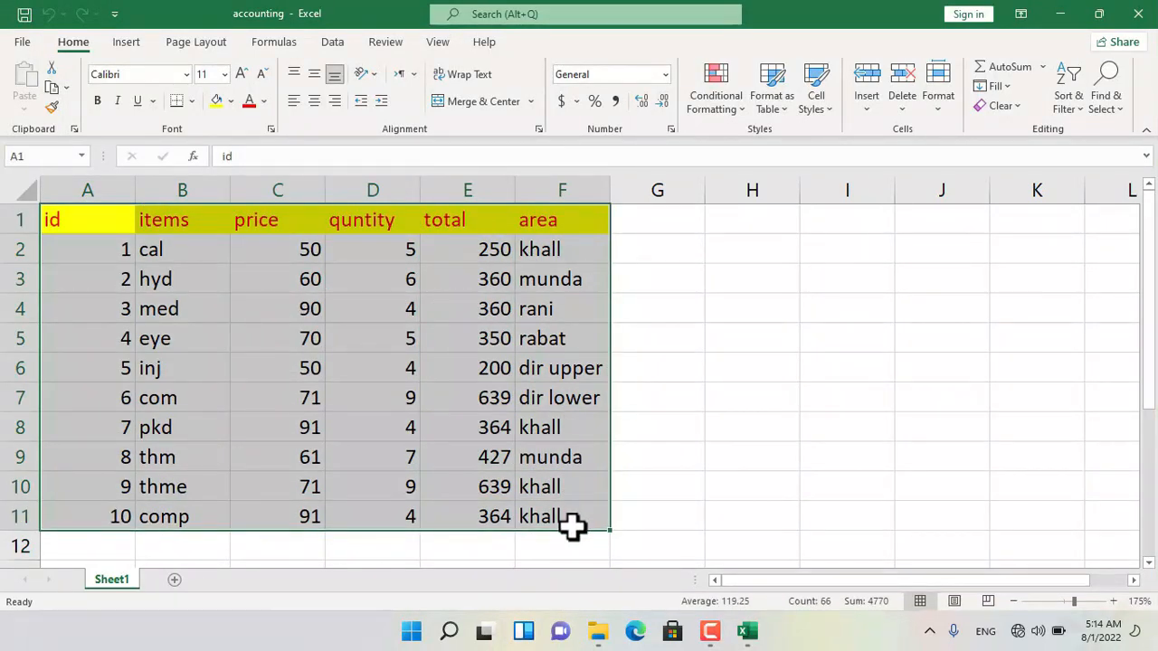
pyautogui.click(194, 44)
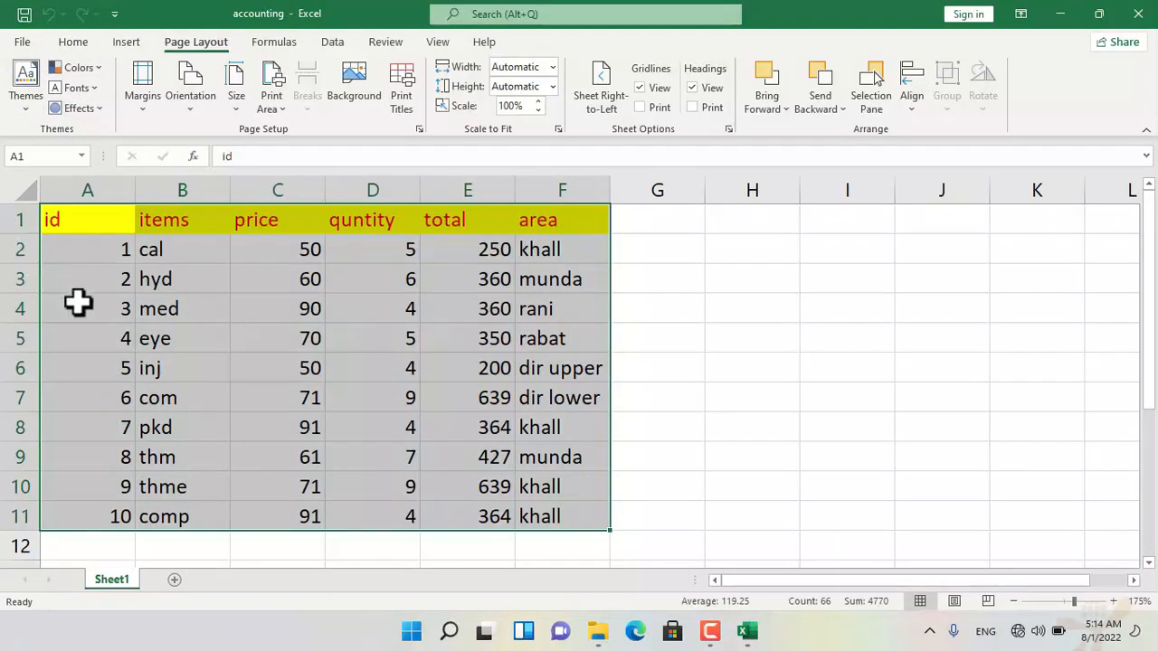
pyautogui.click(87, 44)
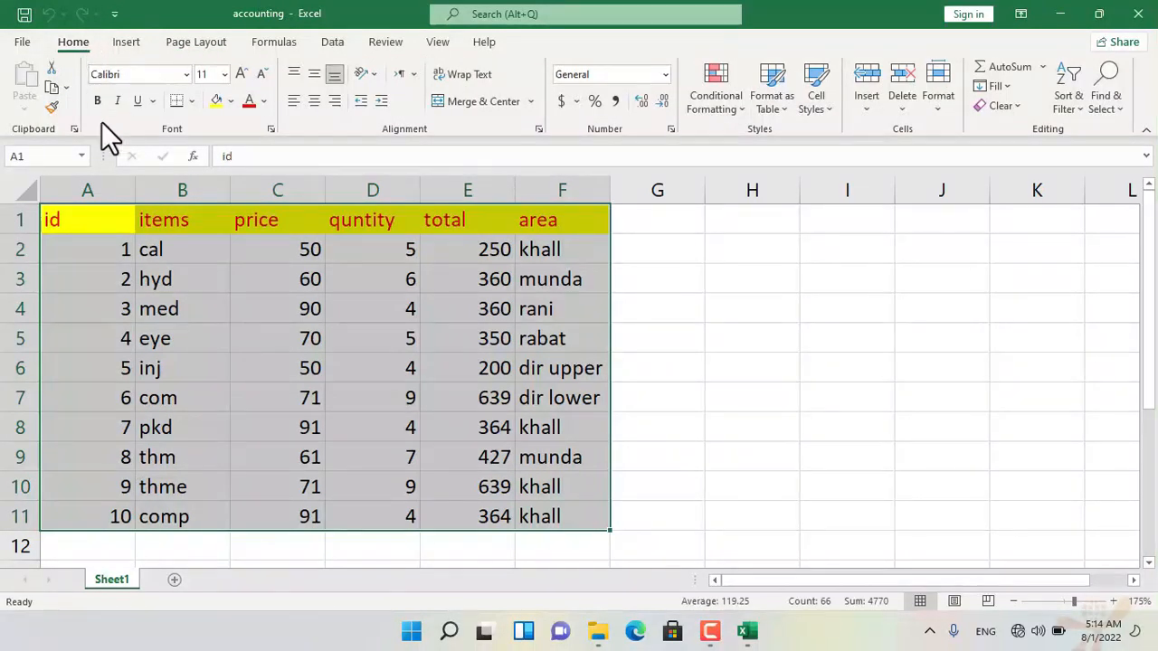
pyautogui.click(265, 101)
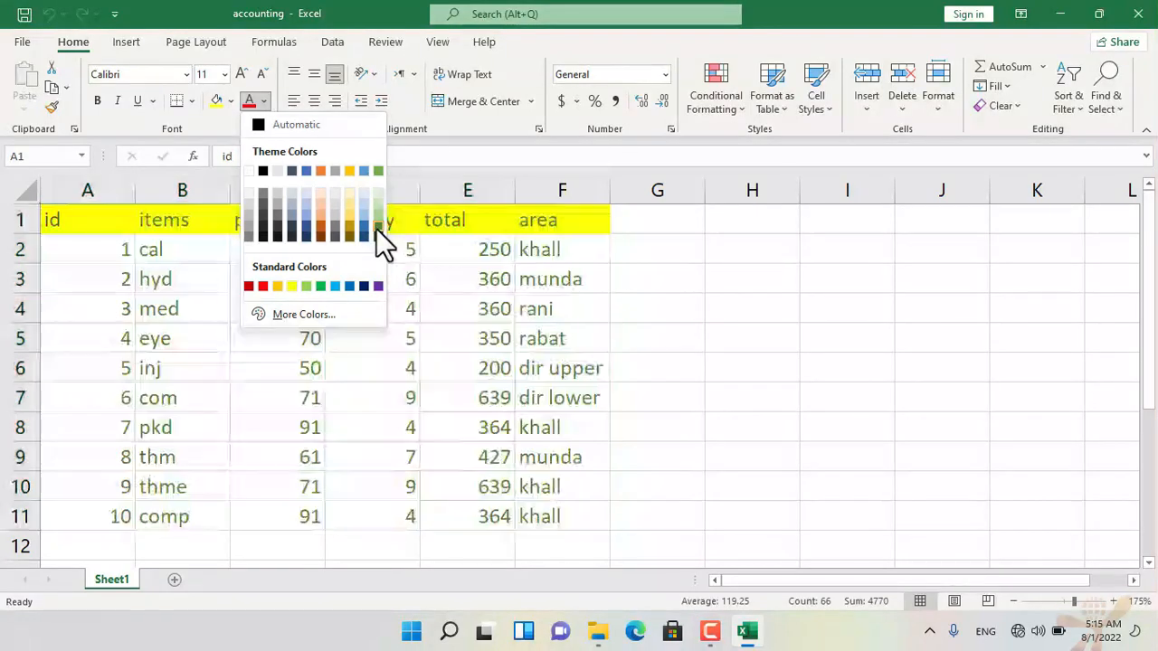
pyautogui.click(375, 228)
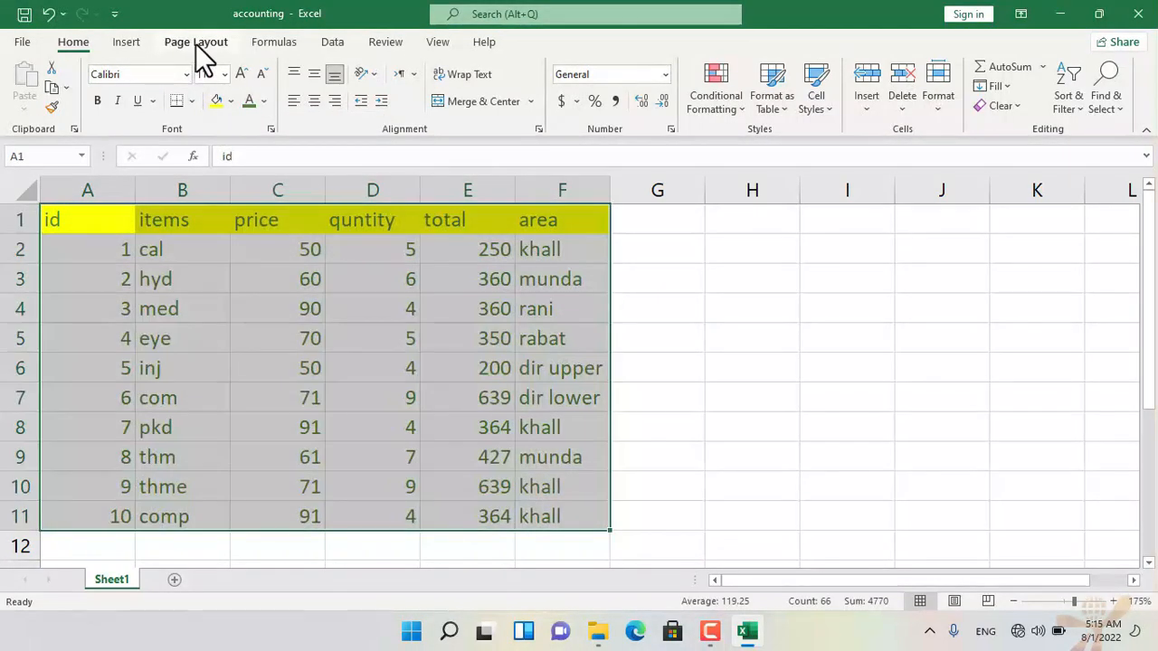
# Step: Preview the theme color sets and the document themes on the data table without applying any
pyautogui.click(195, 42)
pyautogui.click(128, 43)
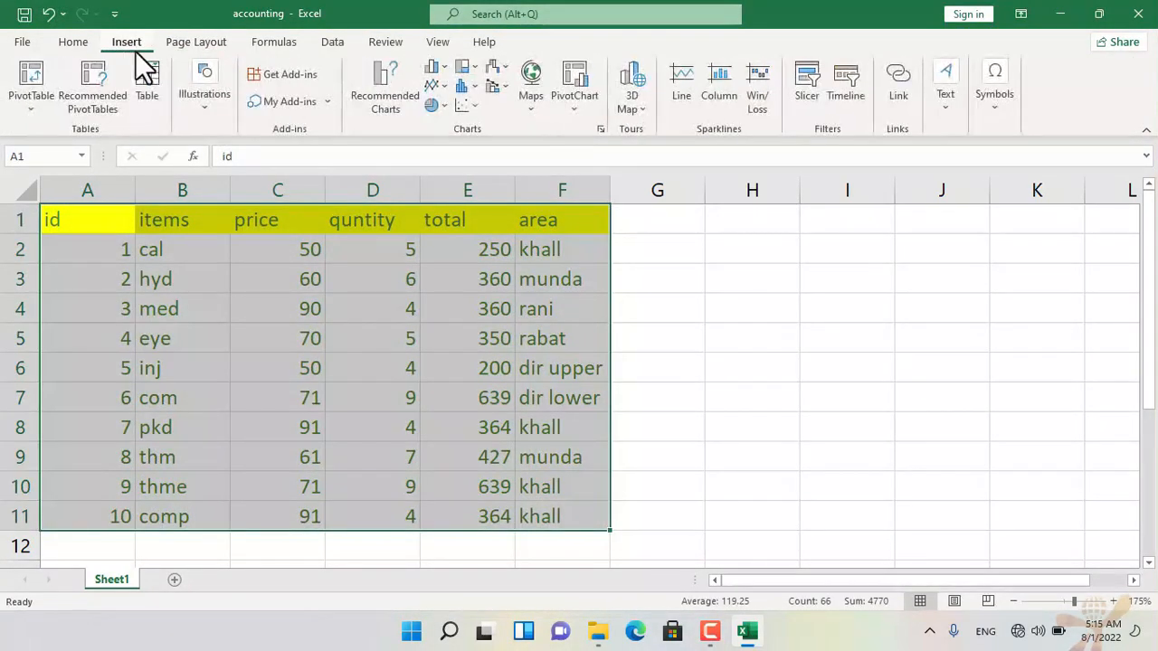
pyautogui.click(194, 42)
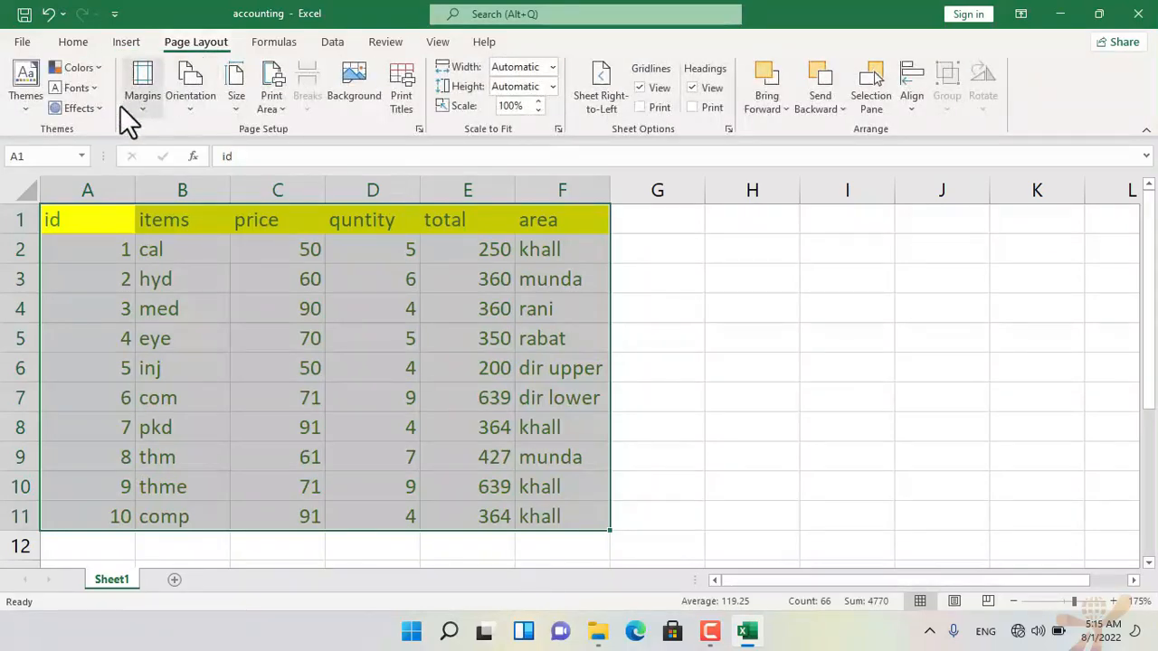
pyautogui.click(97, 68)
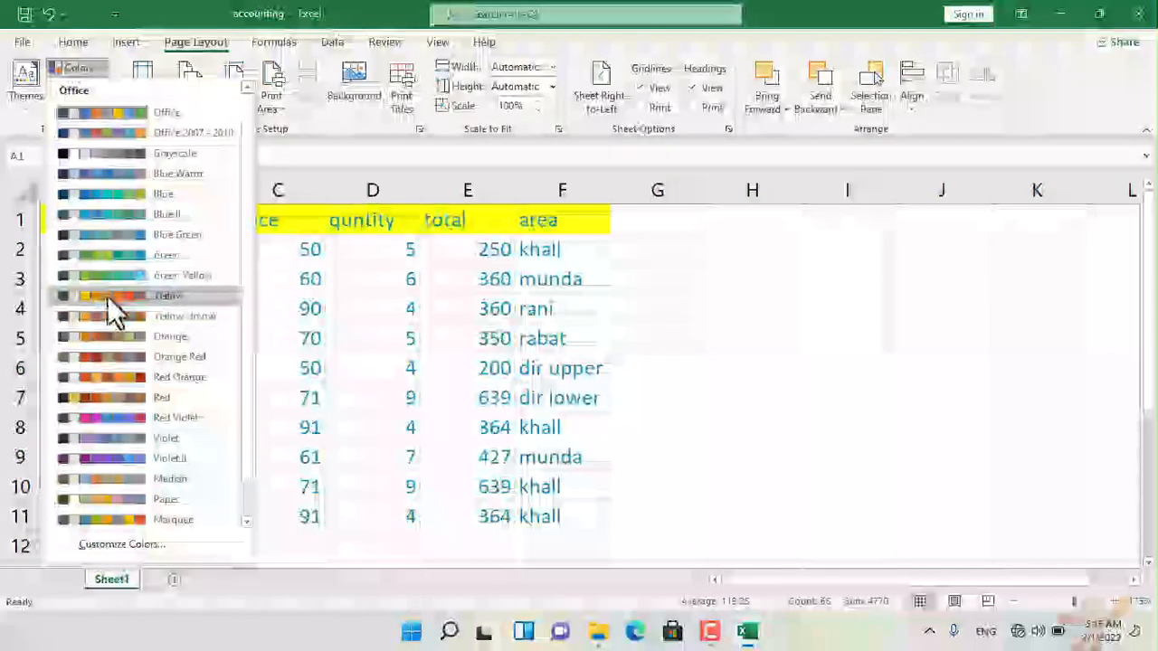
pyautogui.click(416, 413)
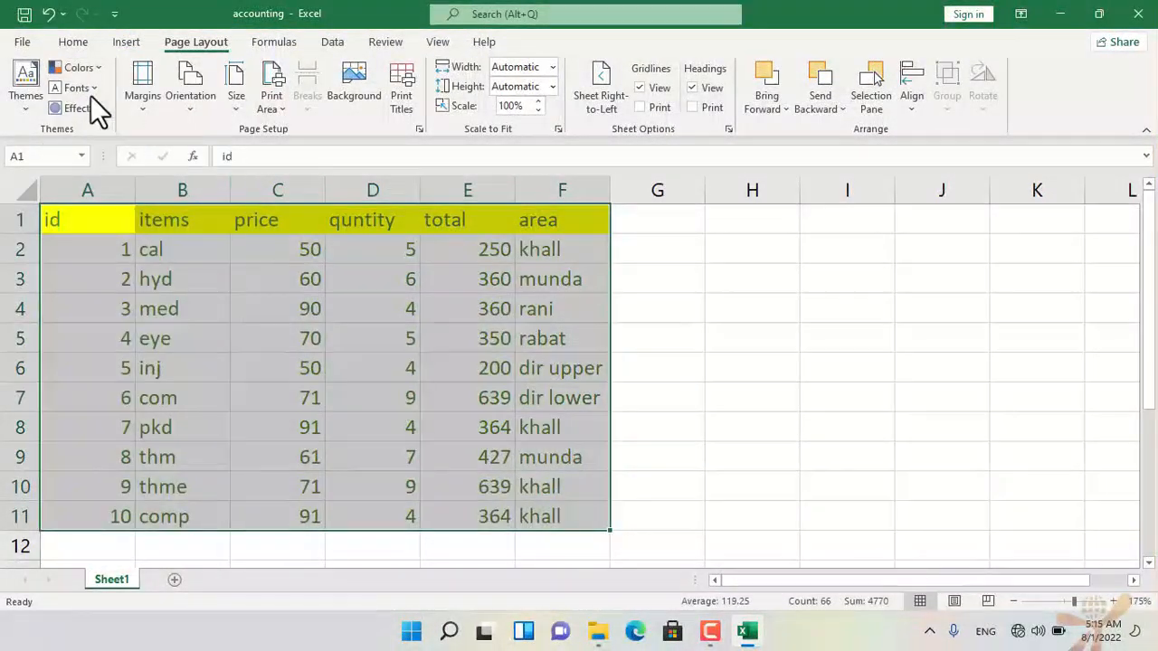
pyautogui.click(23, 81)
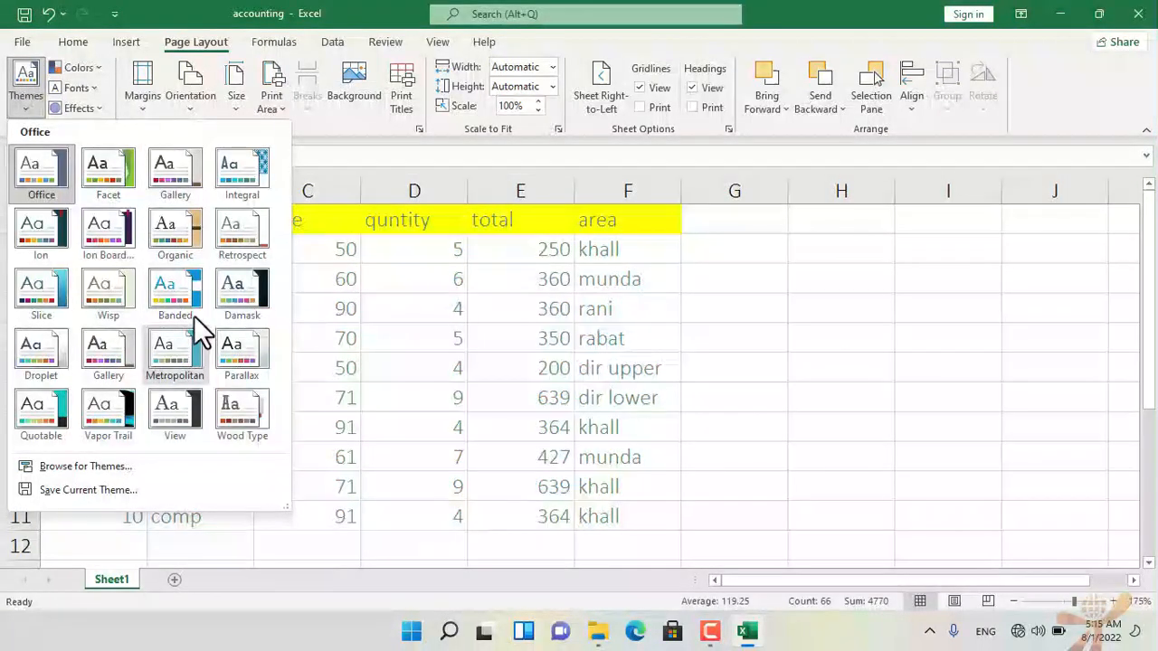
pyautogui.click(656, 389)
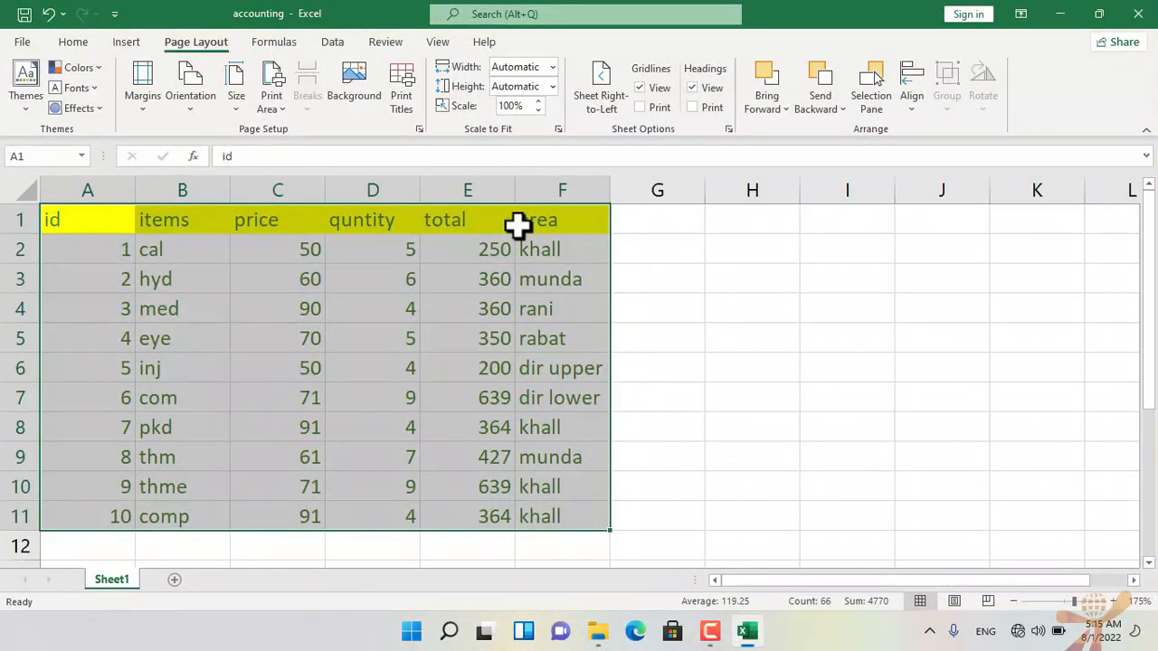
# Step: Open the print preview of the sheet and set a custom top margin of 2.5 inches
pyautogui.hotkey('ctrl', 'p')
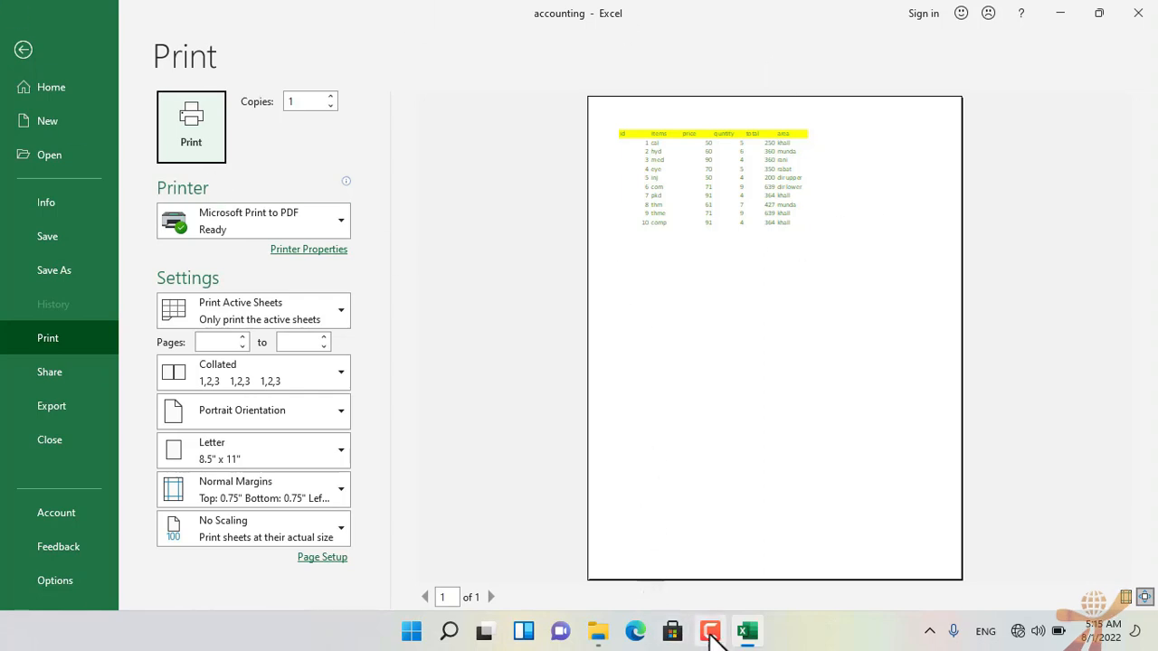
pyautogui.click(711, 631)
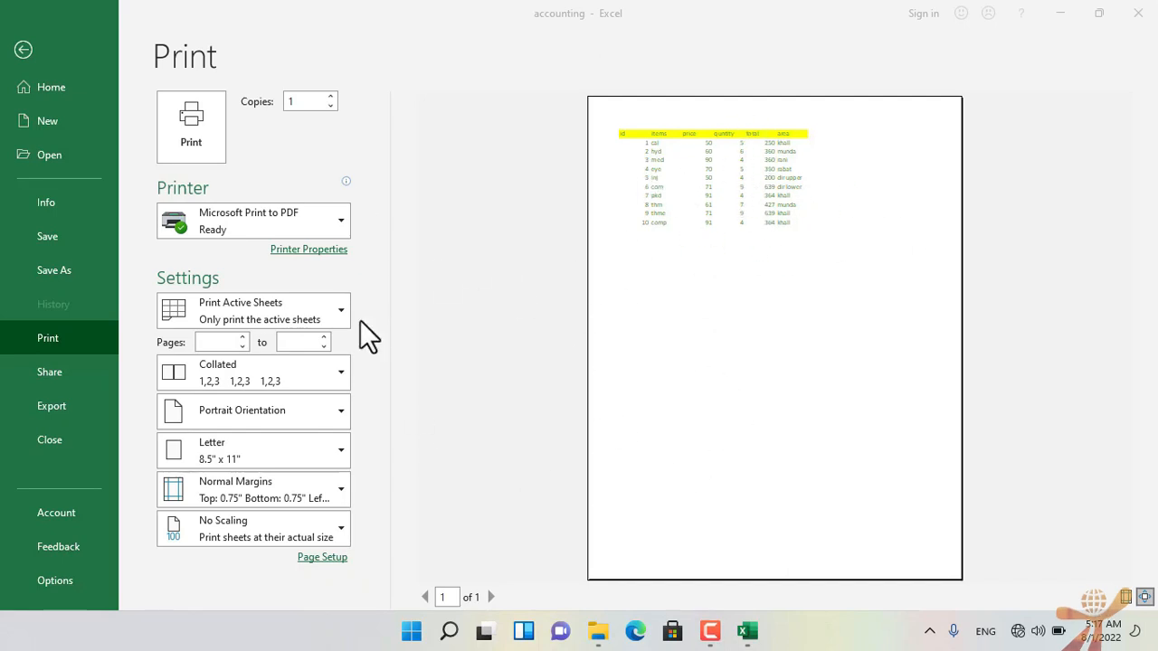
pyautogui.click(291, 501)
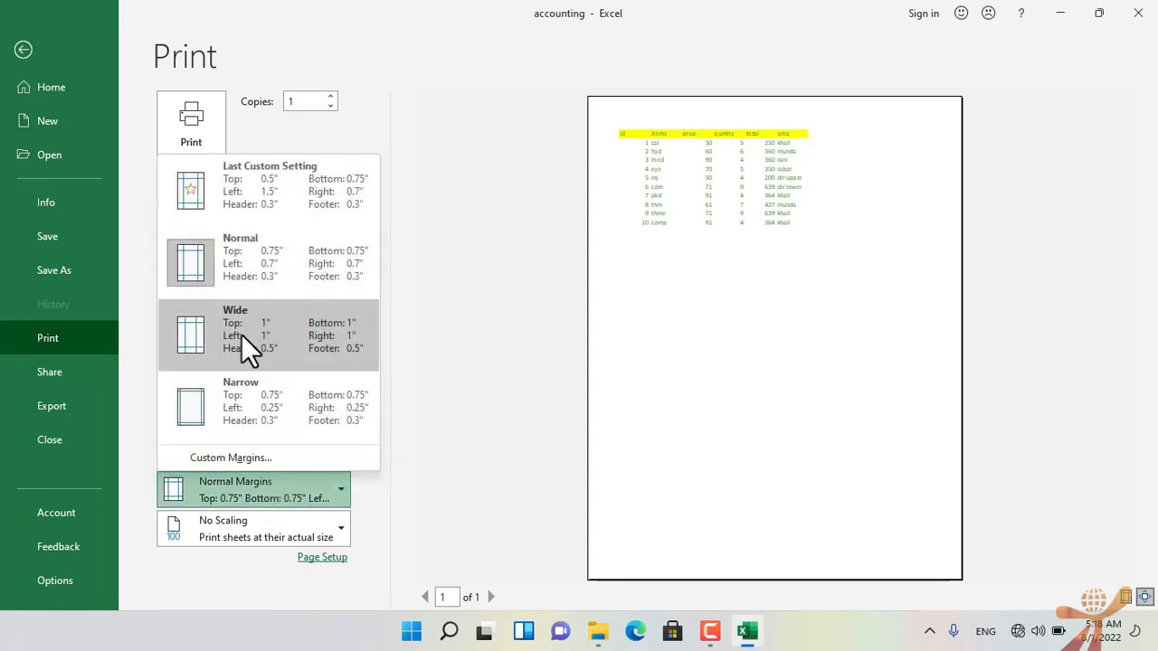
pyautogui.click(242, 460)
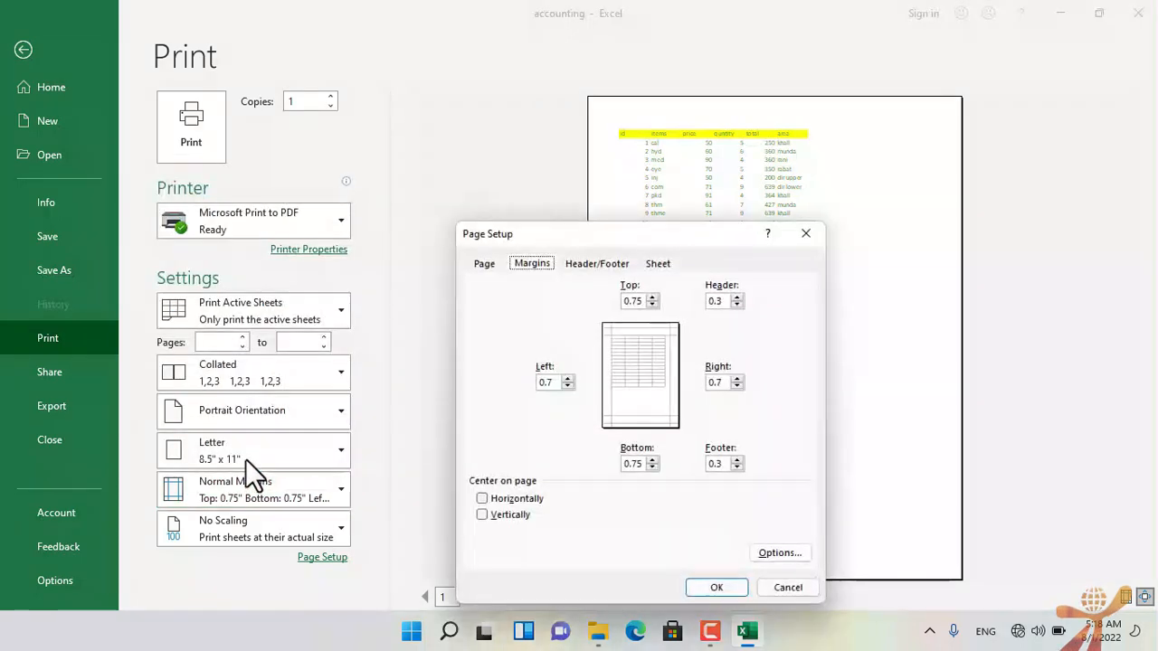
pyautogui.doubleClick(636, 302)
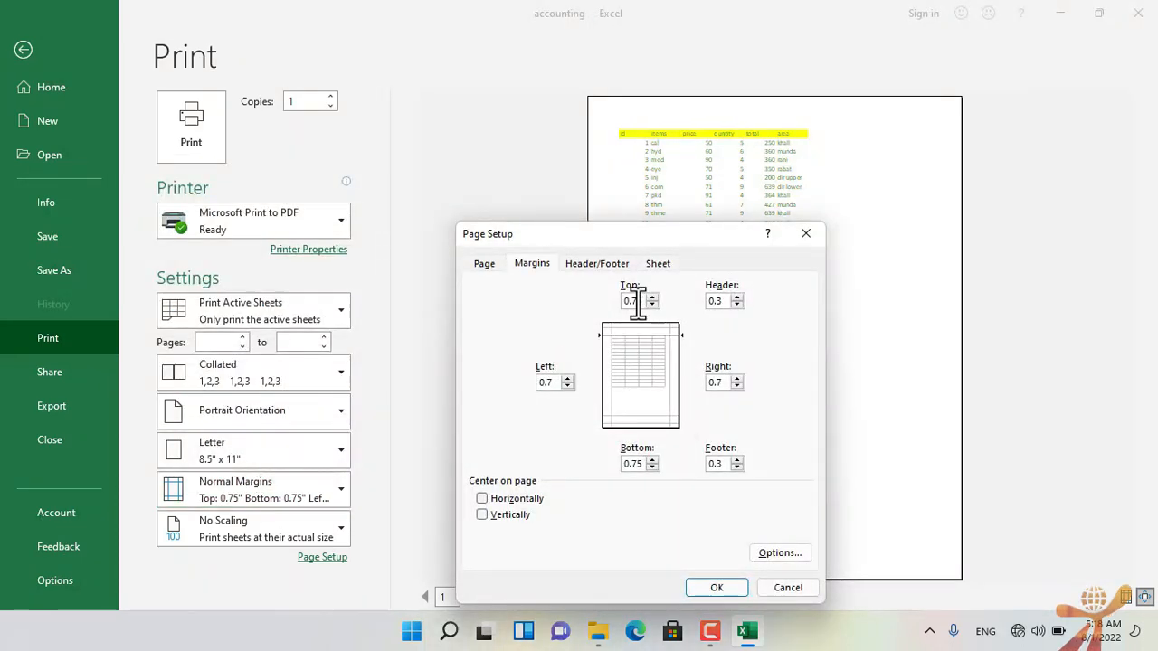
pyautogui.write('2.5')
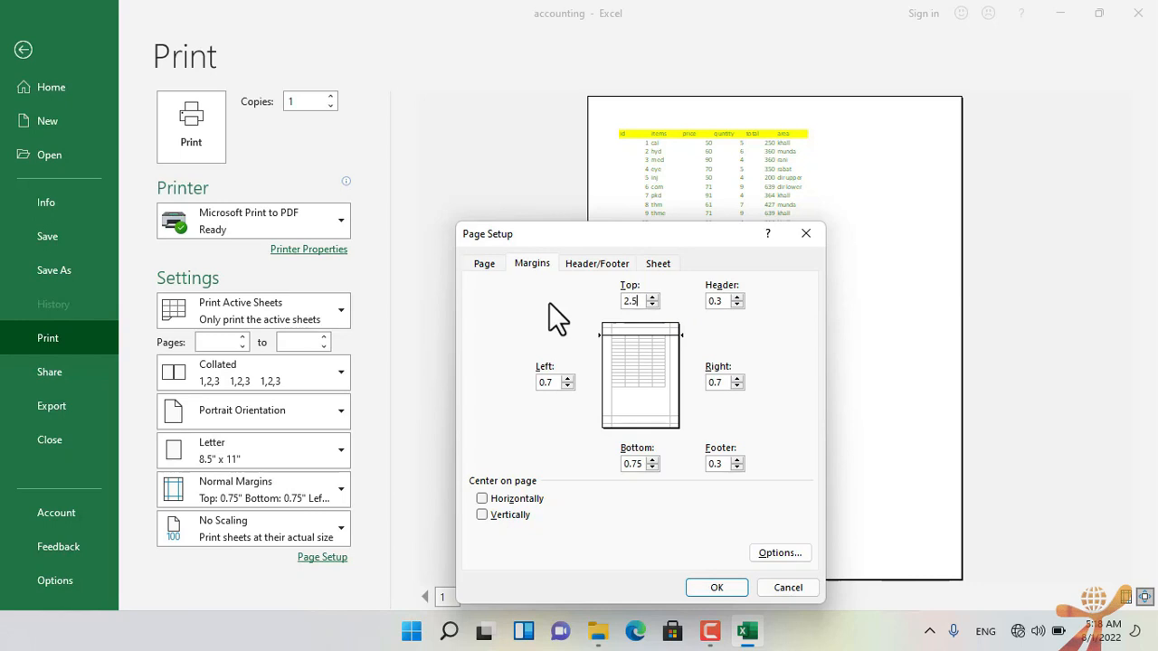
pyautogui.press('Return')
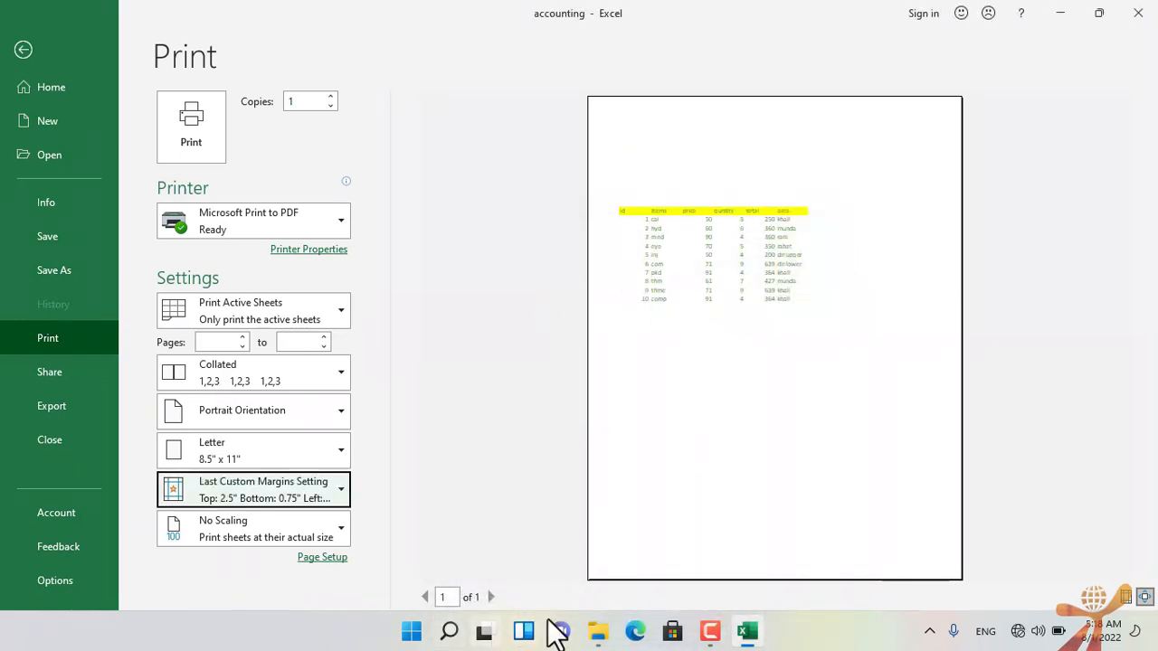
# Step: Examine the margin, header/footer, sheet and page options in Page Setup, and return to the worksheet without applying changes
pyautogui.click(290, 484)
pyautogui.click(292, 459)
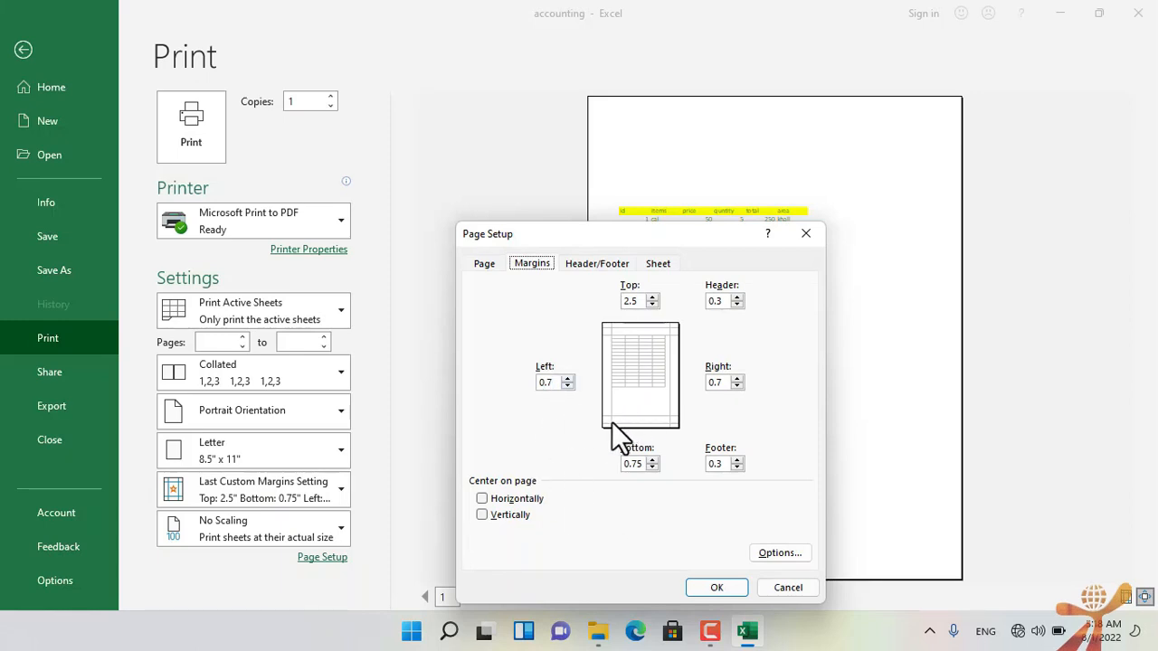
pyautogui.click(594, 261)
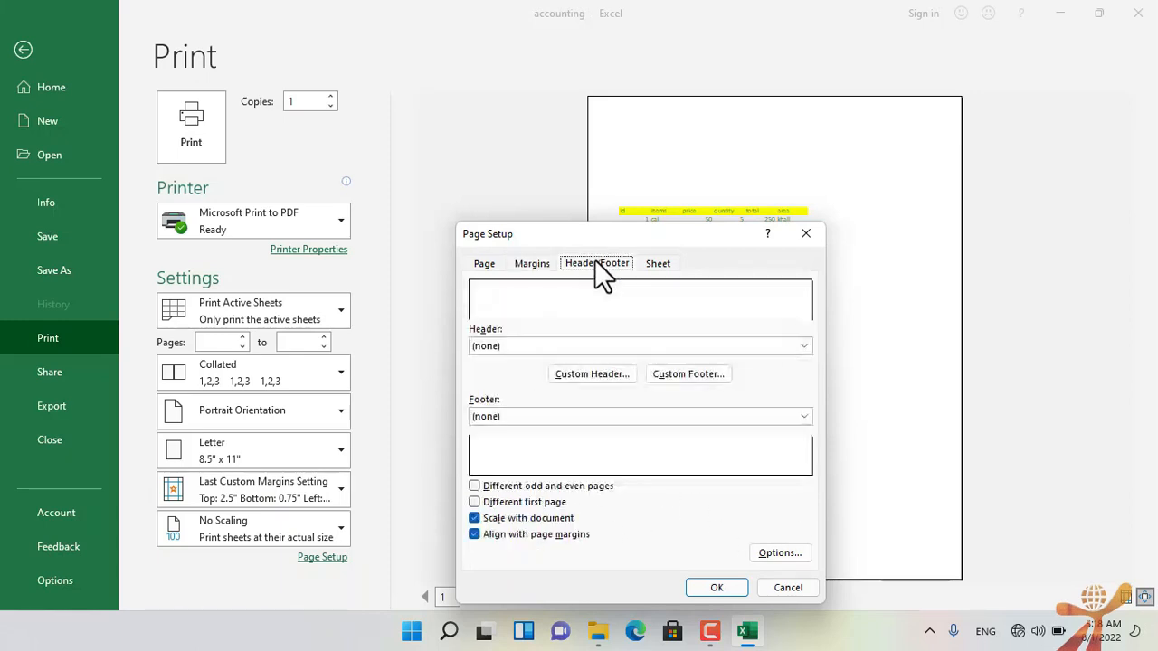
pyautogui.click(534, 262)
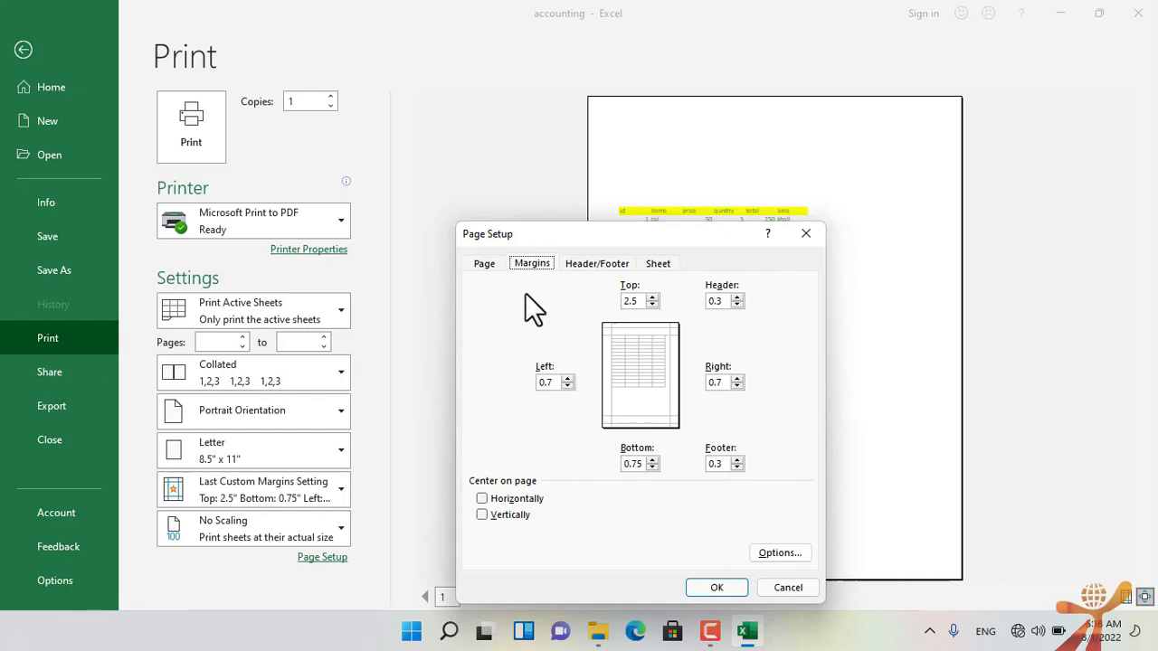
pyautogui.click(594, 263)
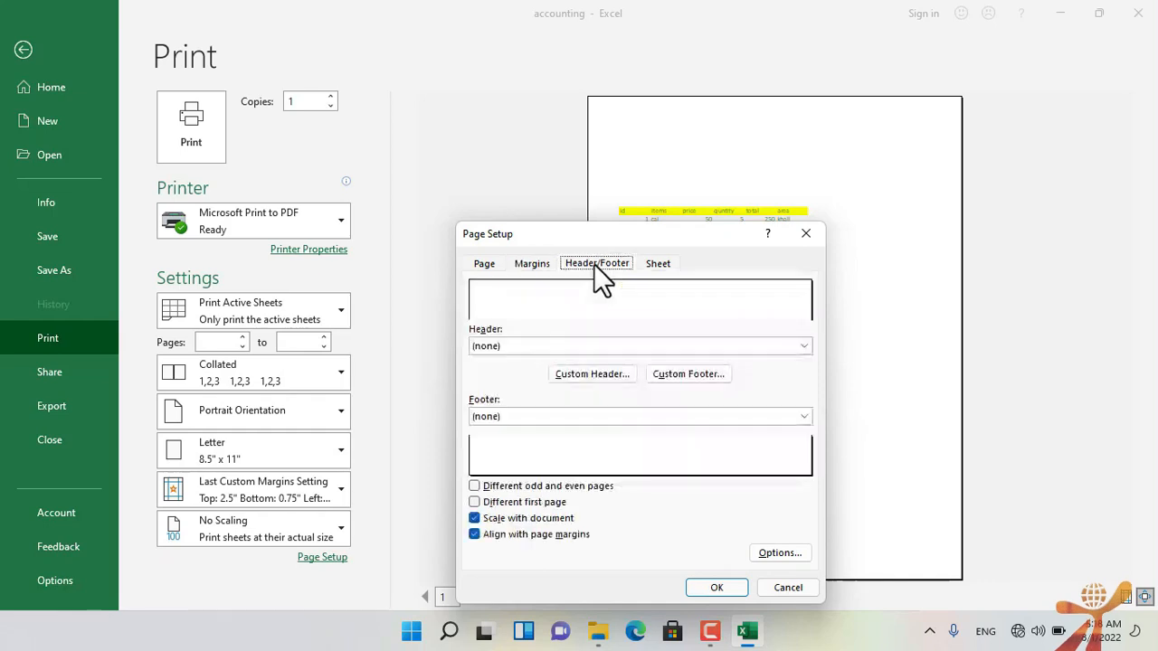
pyautogui.click(644, 263)
pyautogui.click(484, 264)
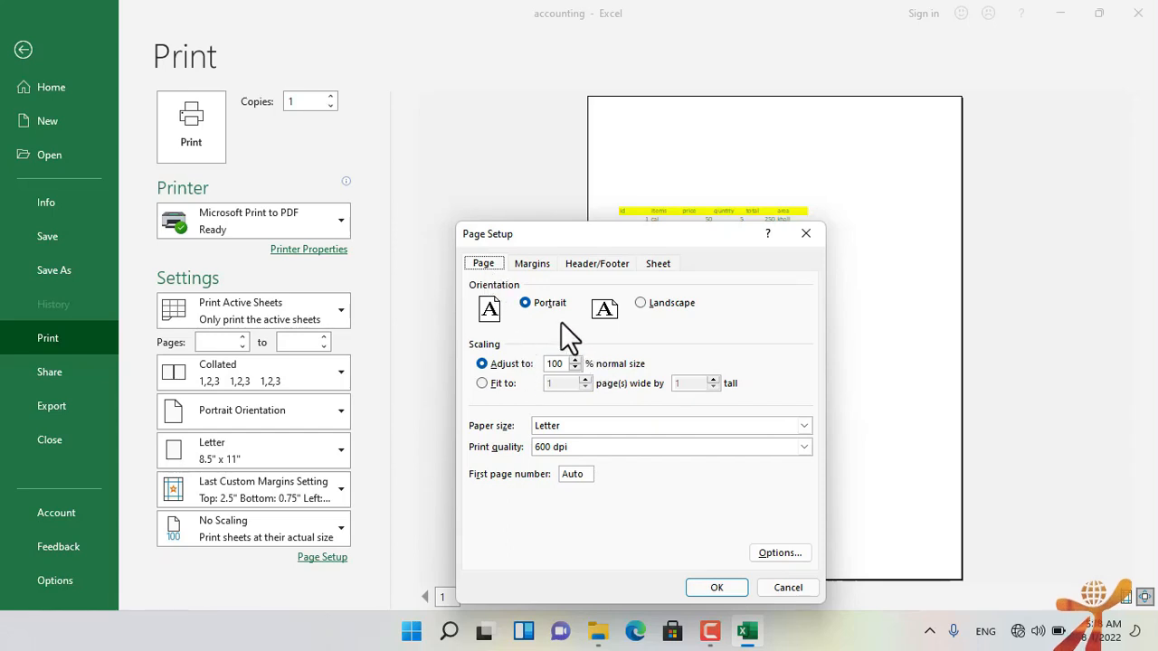
pyautogui.click(593, 264)
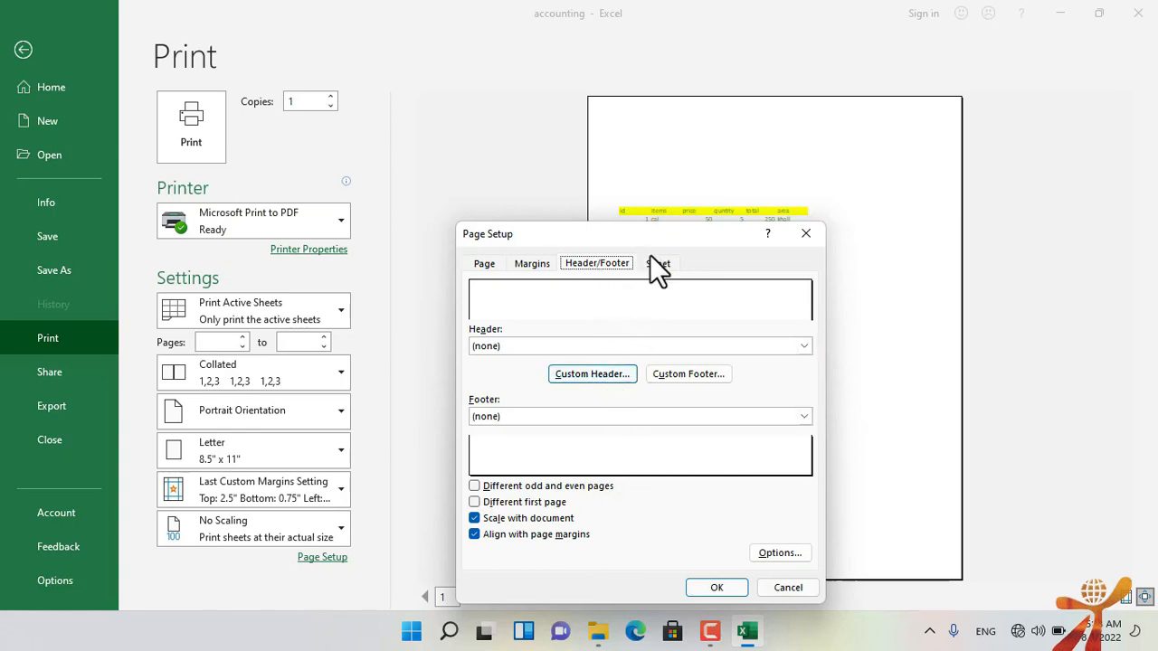
pyautogui.click(532, 263)
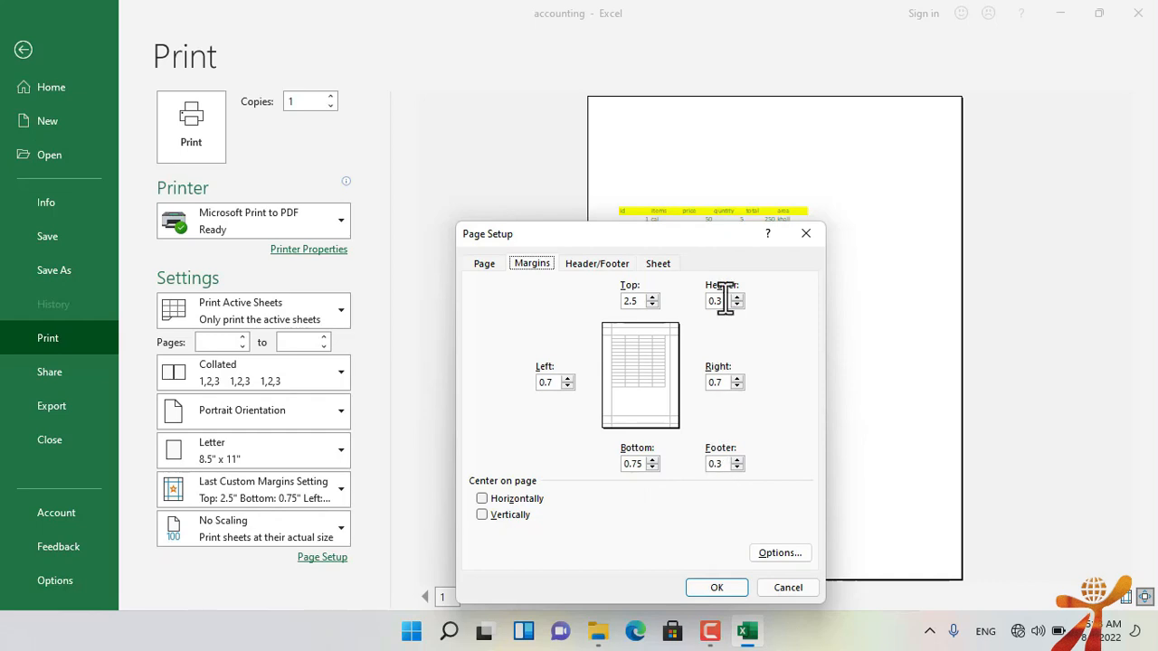
pyautogui.click(787, 588)
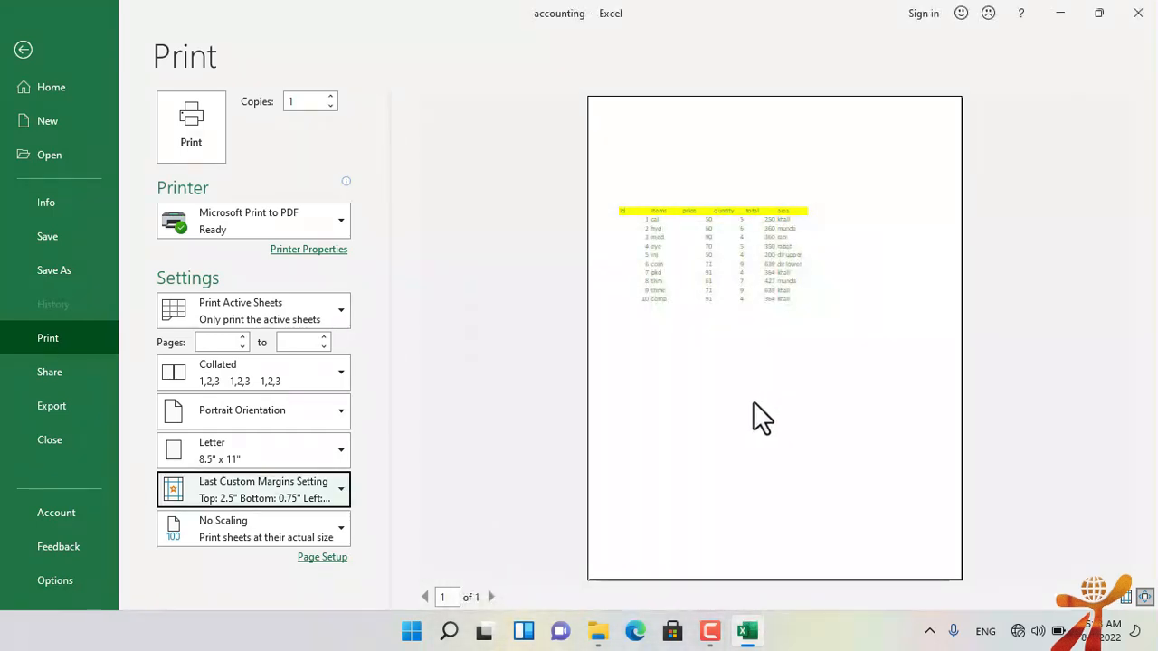
pyautogui.press('Escape')
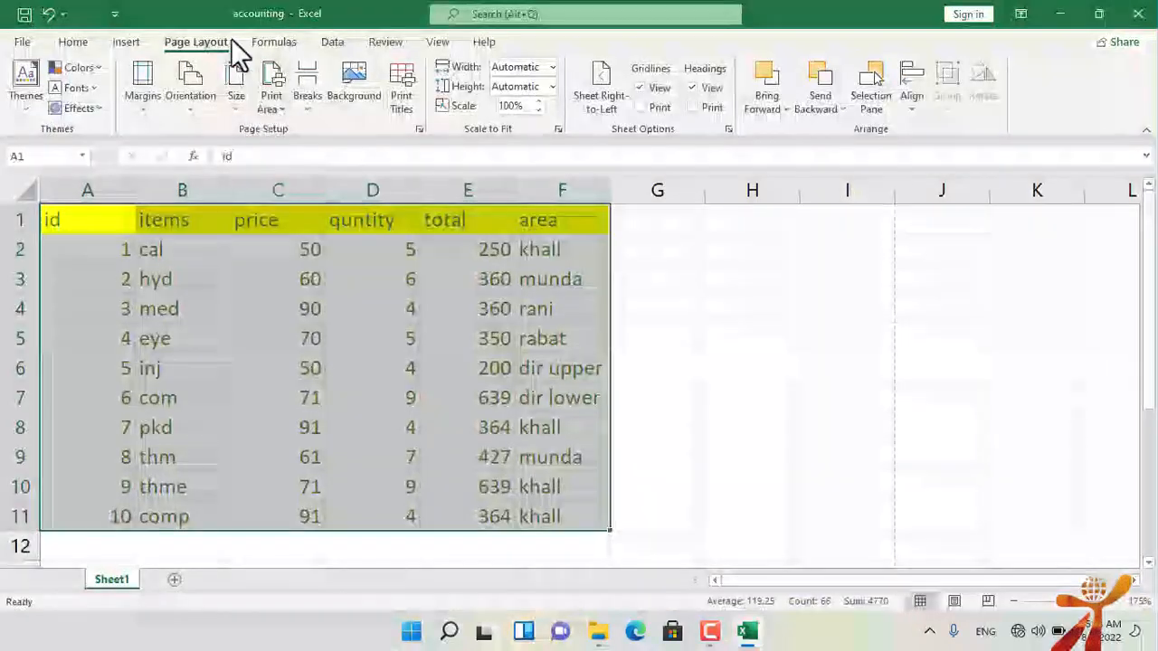
# Step: Add a page header with ACCOUNT SECTION in the left section, RAHAA FOODS in the center and DIR LOWER TMG in the right
pyautogui.click(127, 41)
pyautogui.click(945, 95)
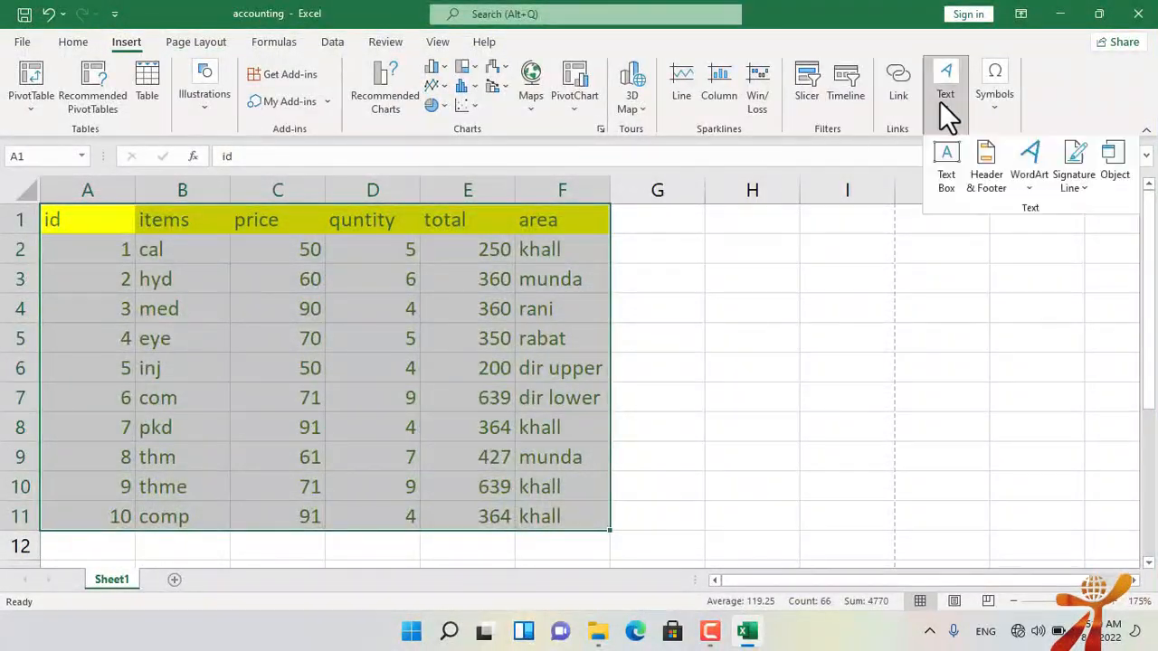
pyautogui.click(991, 181)
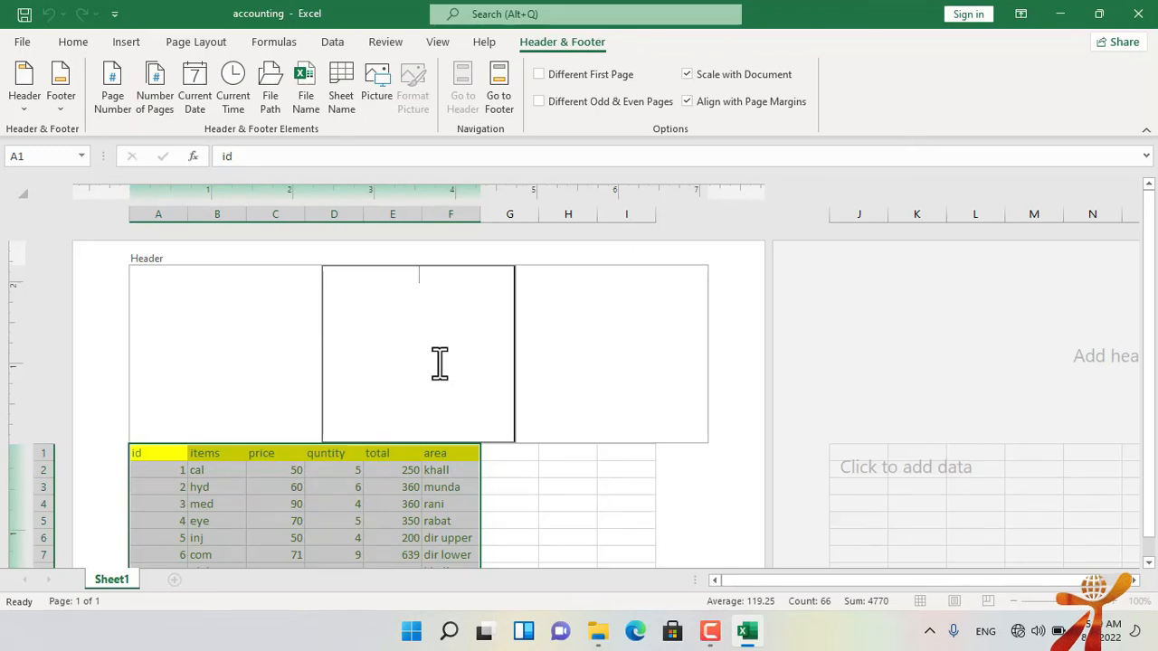
pyautogui.write('RAHAA FO')
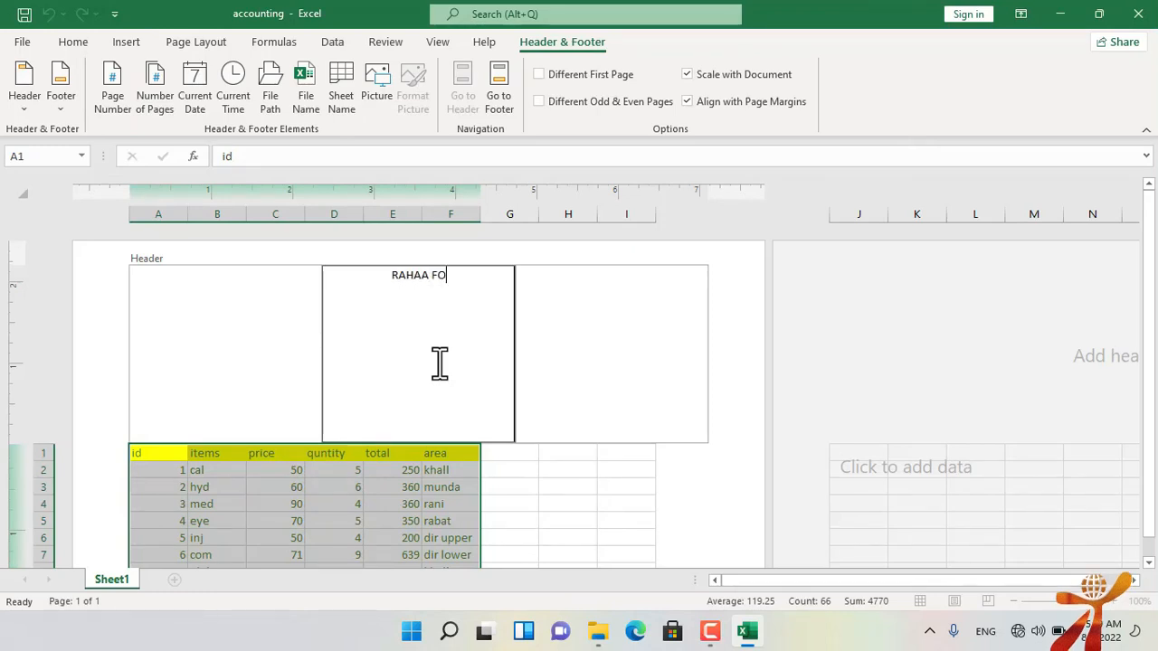
pyautogui.write('ODS')
pyautogui.press('Tab')
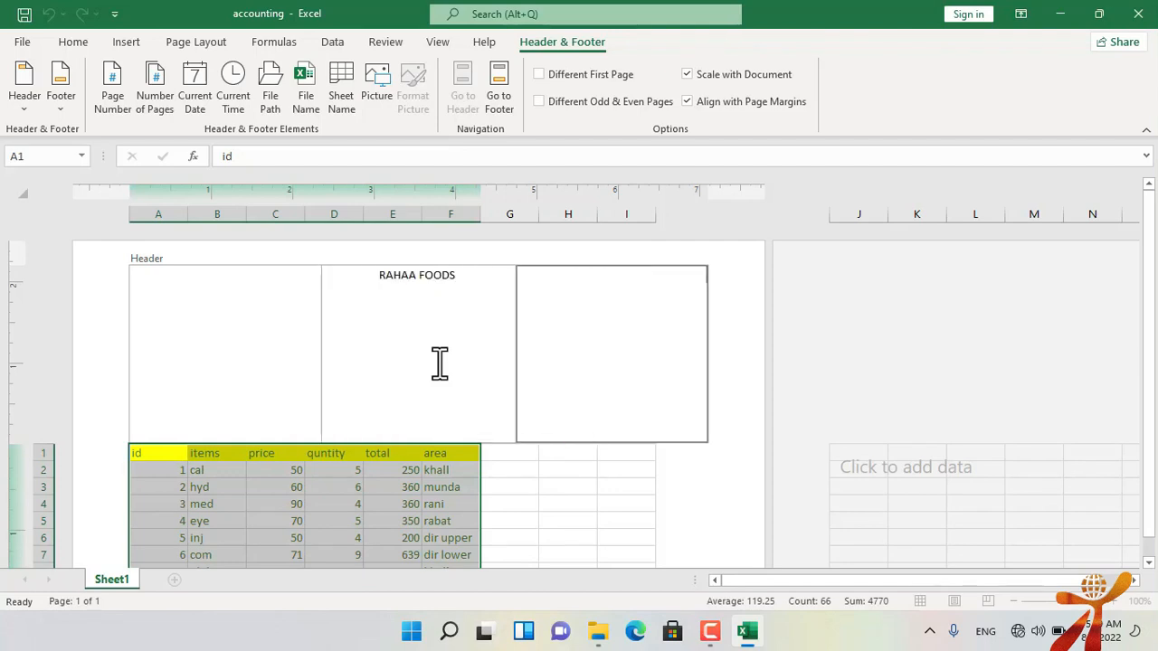
pyautogui.write('DIR LOWER TMG')
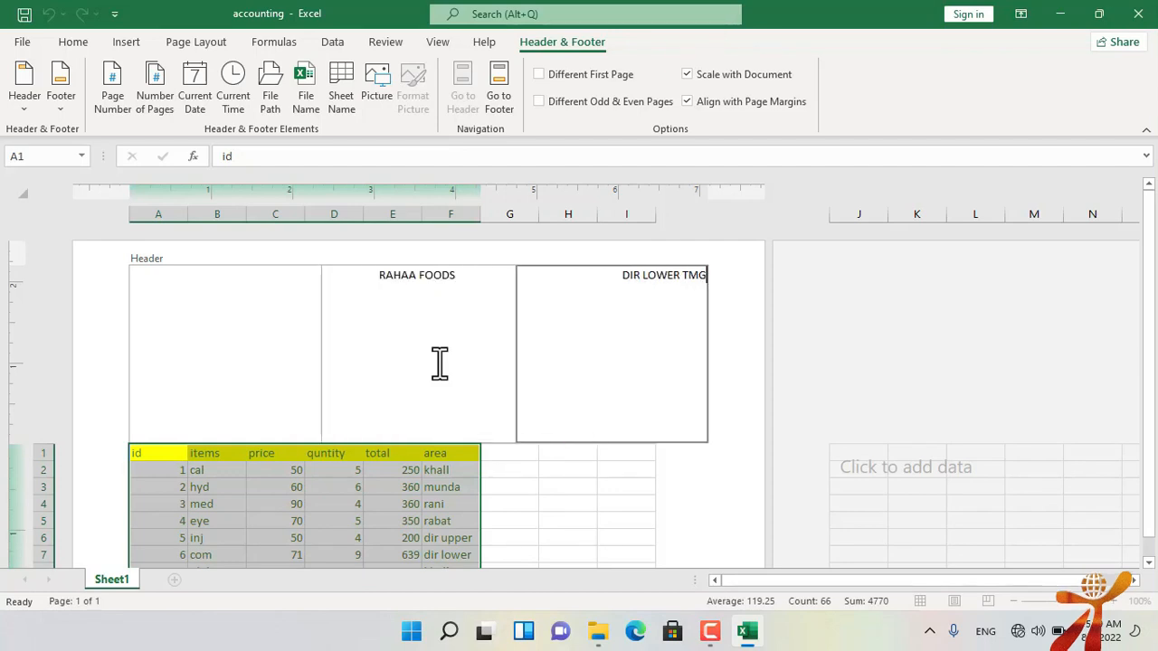
pyautogui.press('Tab')
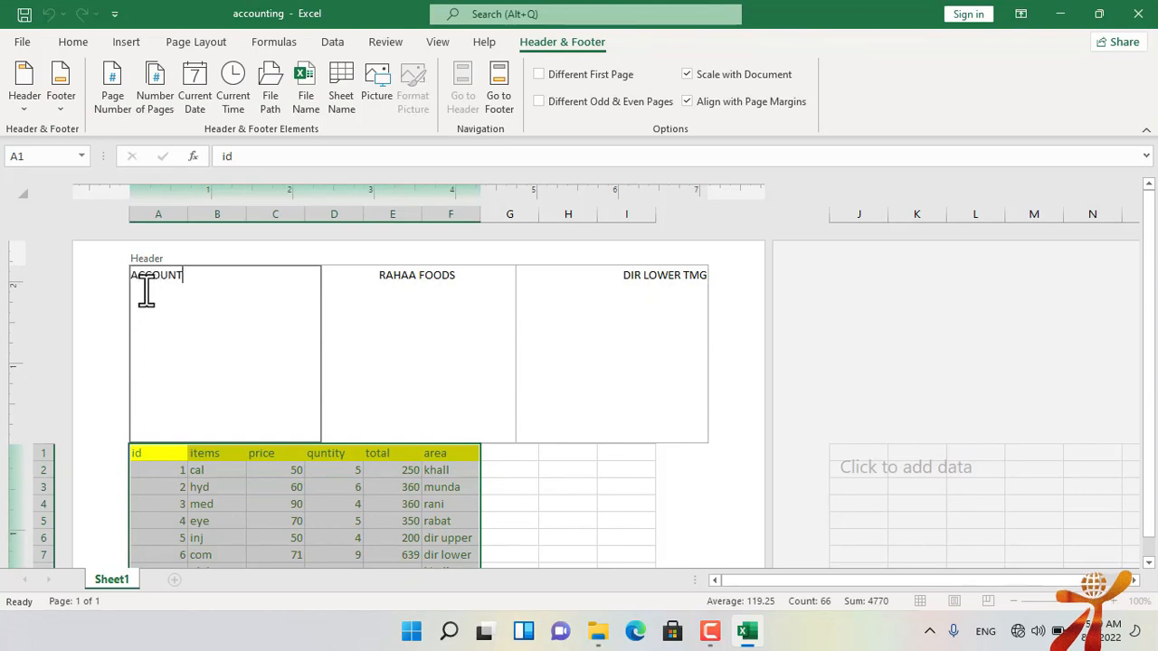
pyautogui.write('ACCOUNT SECTION')
# Step: Go to the page footer and enter WRITTEN BY followed by the author's name in its left section
pyautogui.click(507, 81)
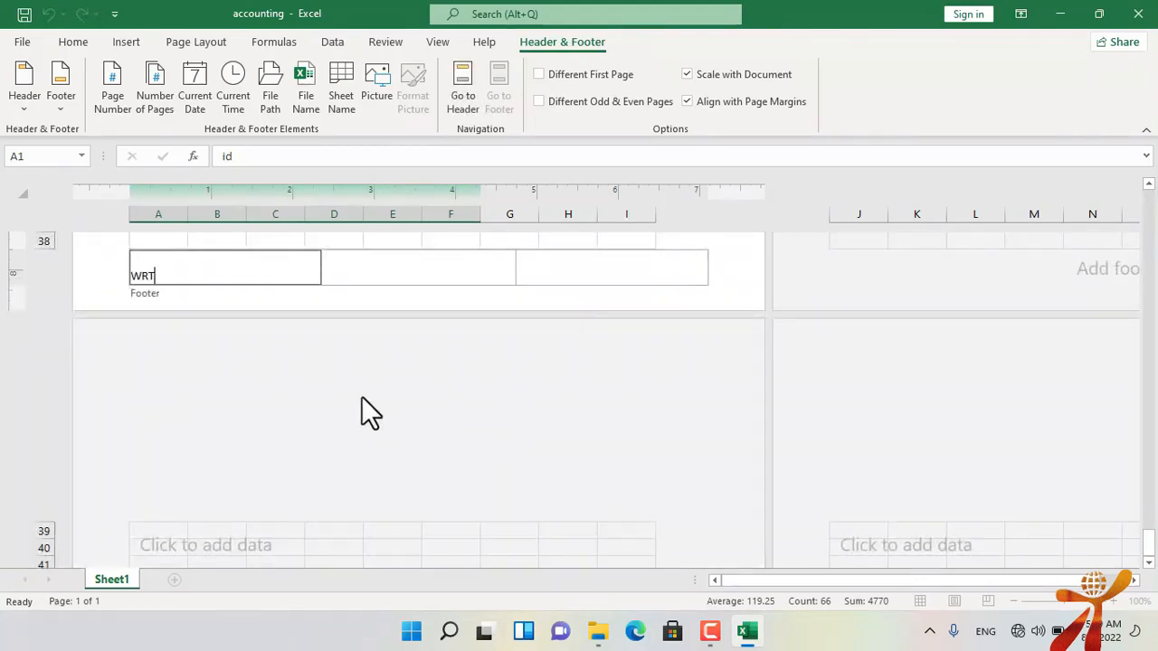
pyautogui.write('WRT')
pyautogui.press('BackSpace')
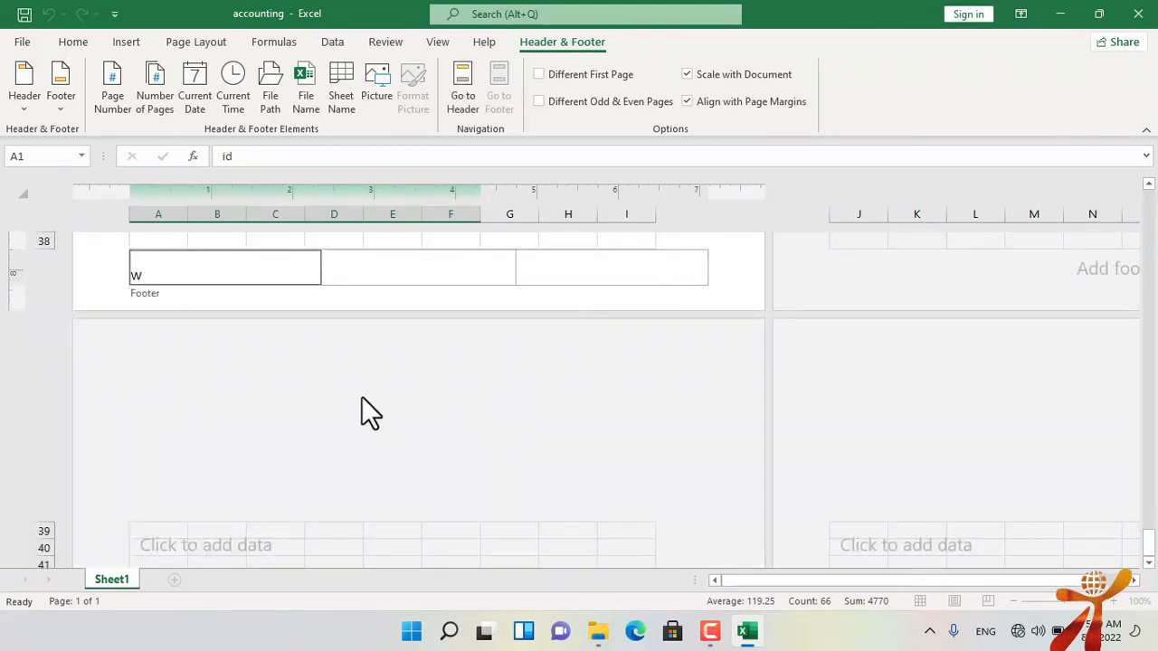
pyautogui.write('RITTEN BY MS ALI')
pyautogui.press('Tab')
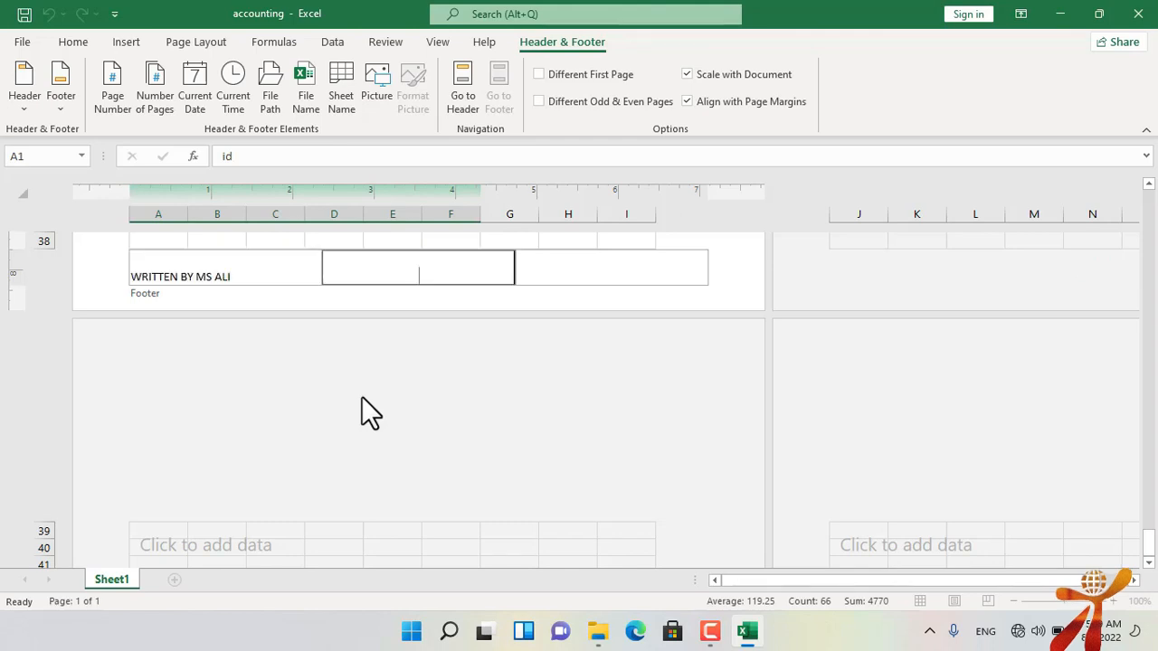
pyautogui.write('A')
pyautogui.press('BackSpace')
pyautogui.write('COMUTE')
pyautogui.press('BackSpace')
pyautogui.press('BackSpace')
pyautogui.press('BackSpace')
pyautogui.press('BackSpace')
pyautogui.press('BackSpace')
pyautogui.press('BackSpace')
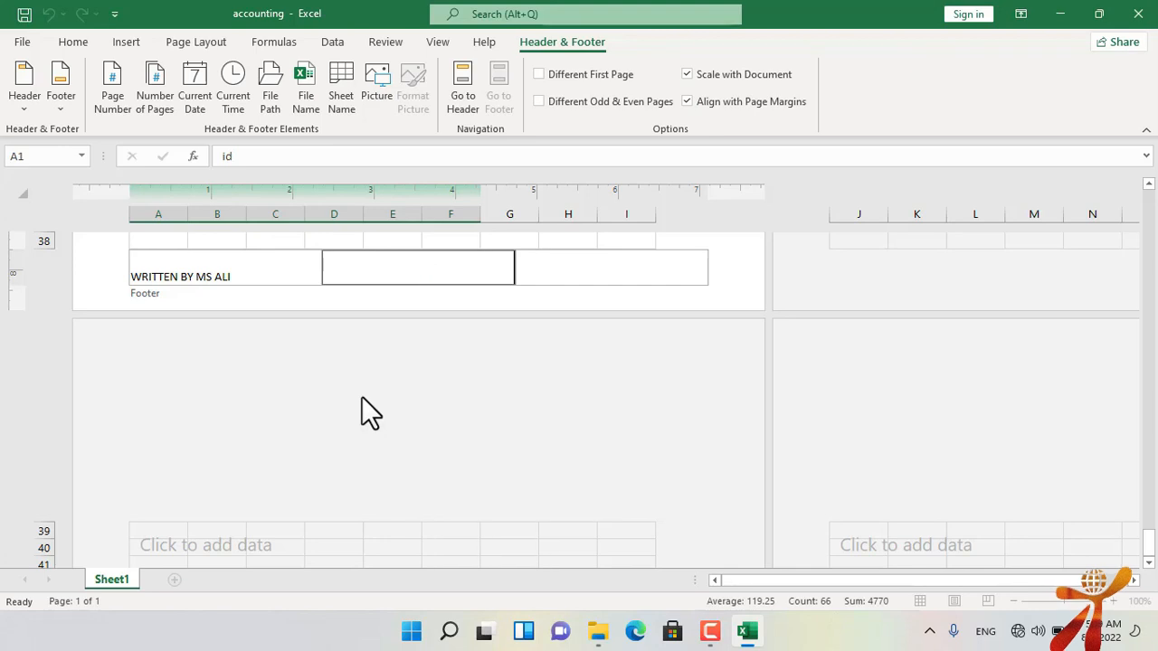
pyautogui.write('A')
pyautogui.press('BackSpace')
# Step: Enter CA in the center footer section and HEAD OFFICE in the right one, and finish editing the footer
pyautogui.write('CA')
pyautogui.press('Tab')
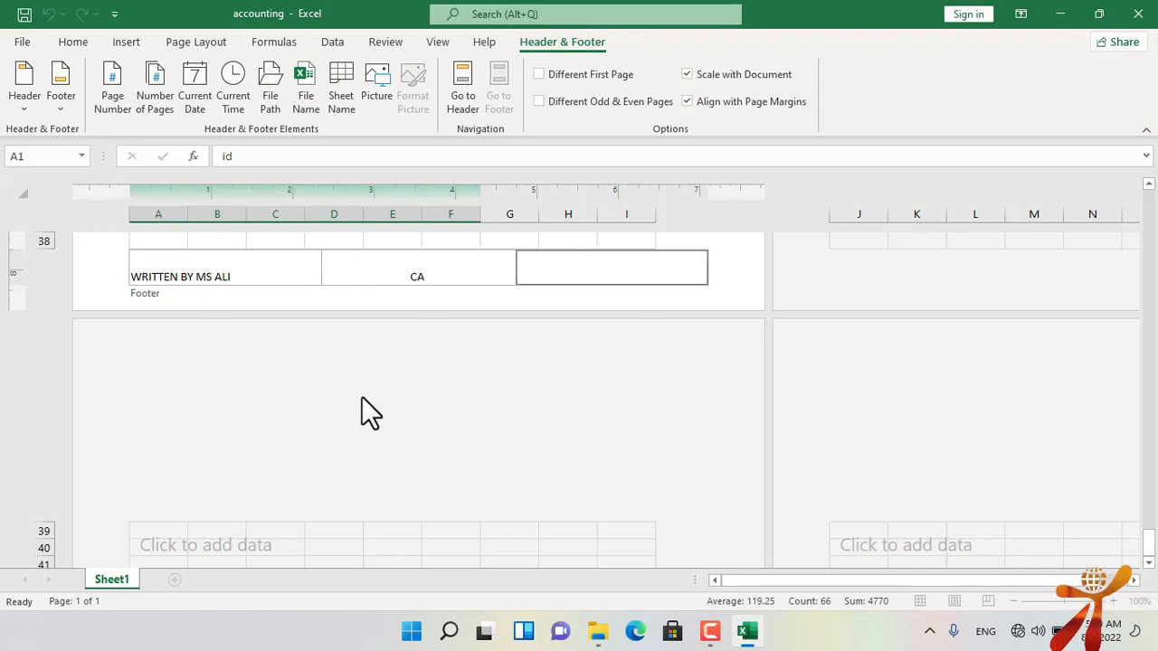
pyautogui.write('HEAD OFFICE')
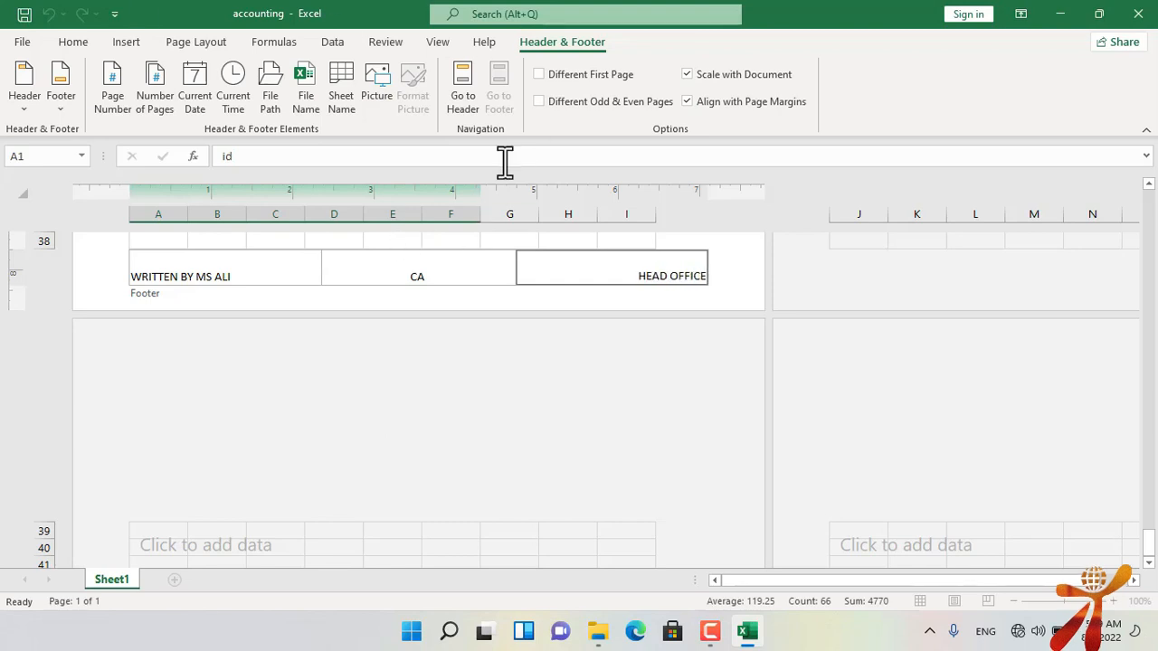
pyautogui.click(502, 483)
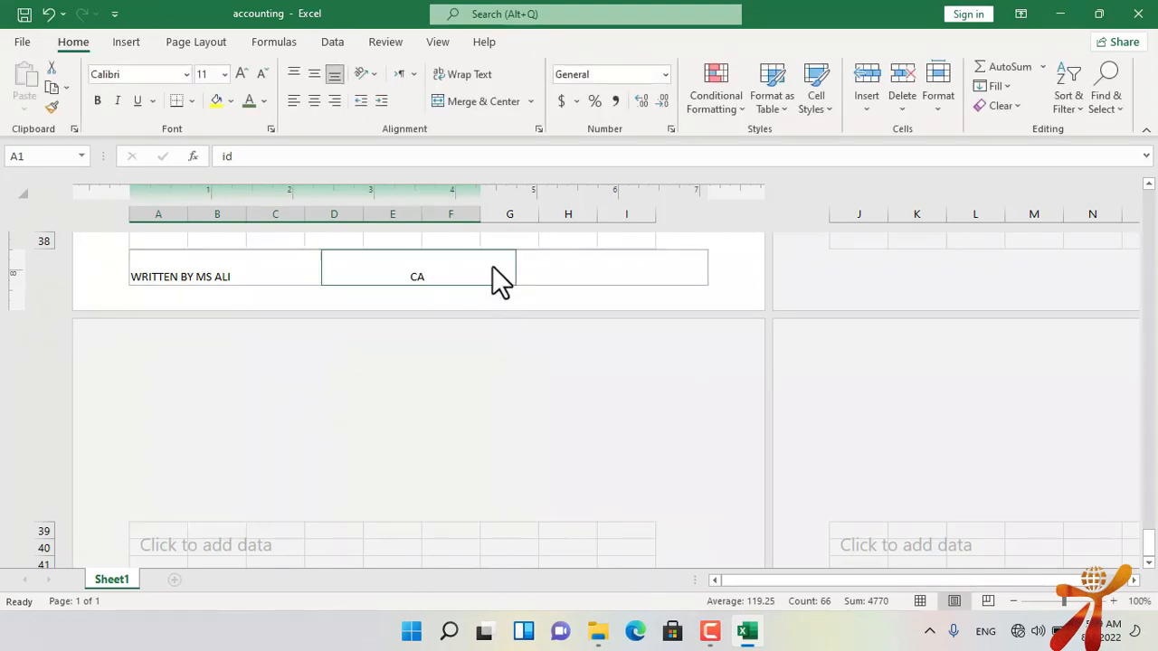
# Step: Check the header on the page layout, return the sheet to Normal view and open its print preview
pyautogui.scroll(6, 658, 362)
pyautogui.scroll(7, 658, 350)
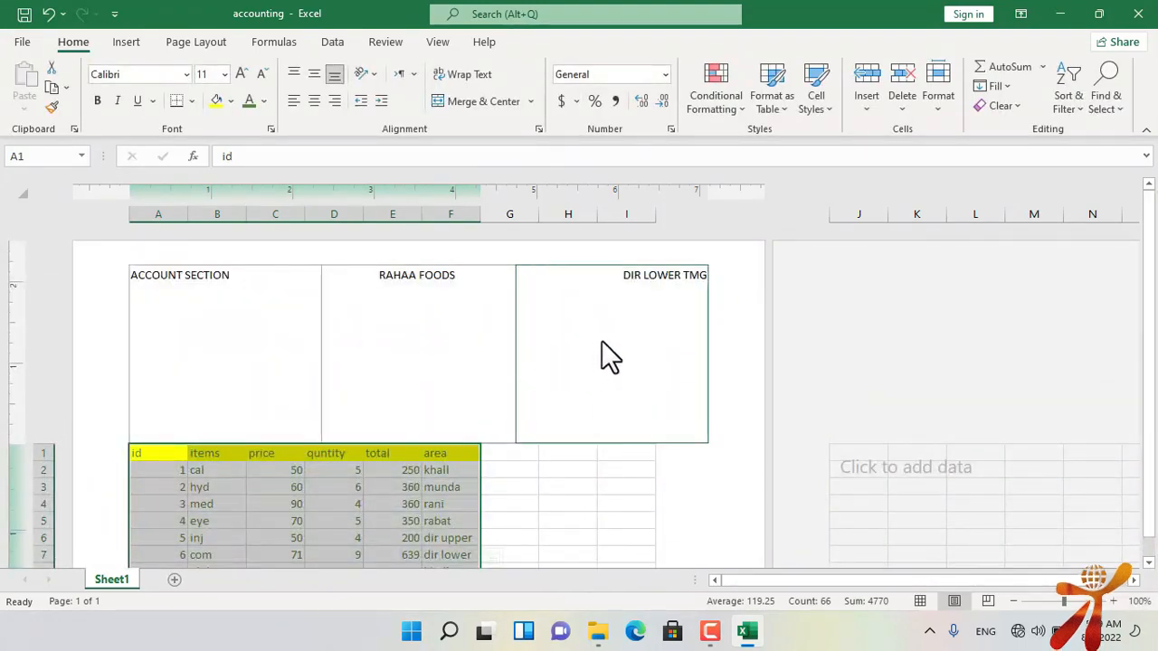
pyautogui.scroll(-8, 633, 361)
pyautogui.scroll(5, 636, 360)
pyautogui.scroll(3, 637, 360)
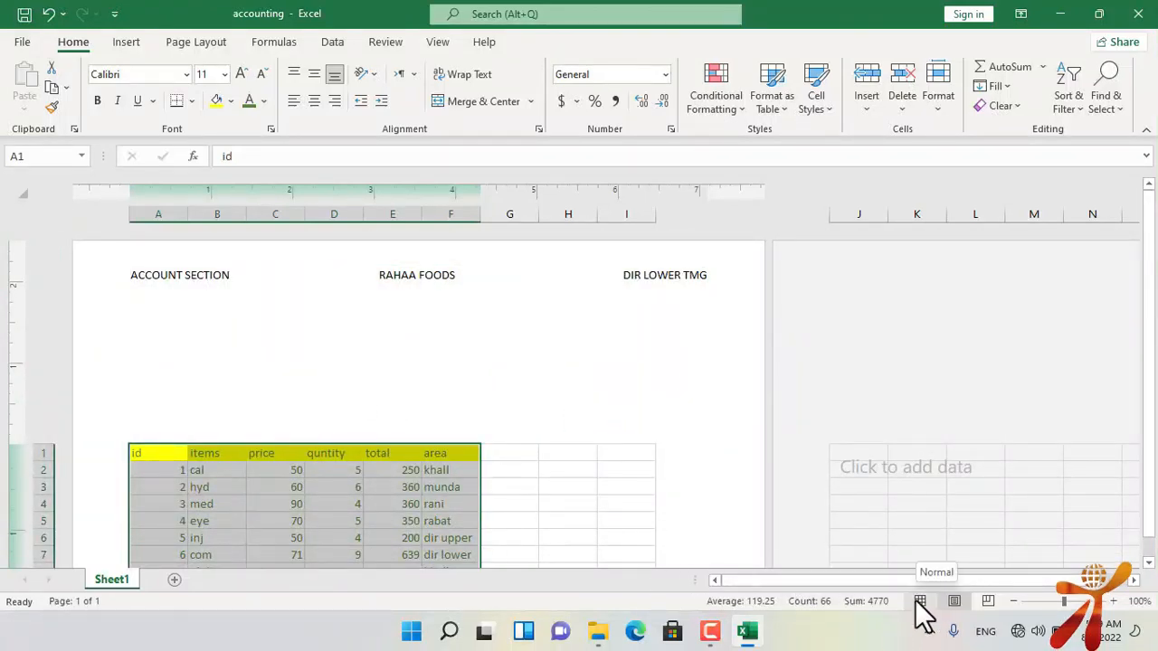
pyautogui.click(442, 45)
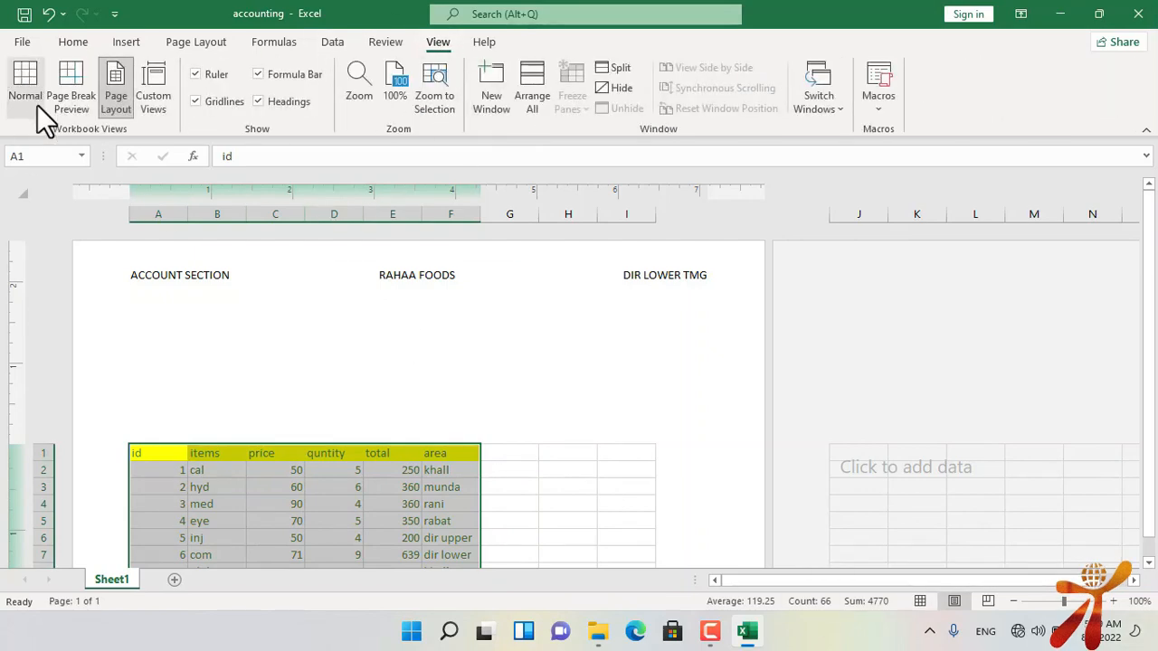
pyautogui.click(35, 82)
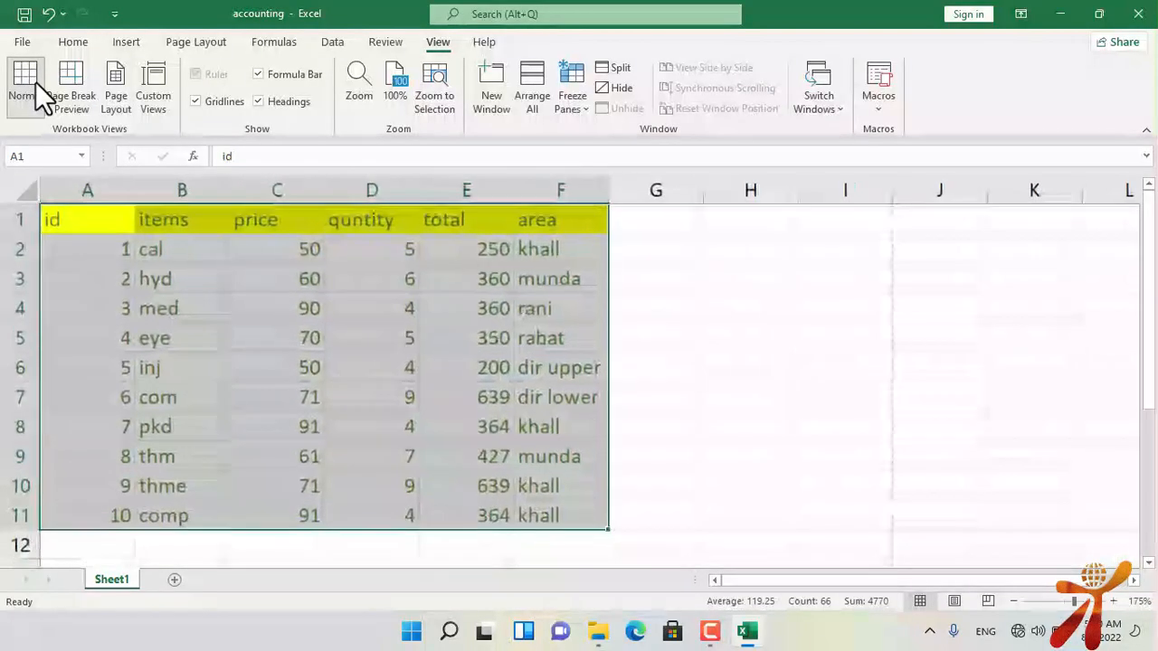
pyautogui.click(726, 305)
pyautogui.scroll(-10, 589, 256)
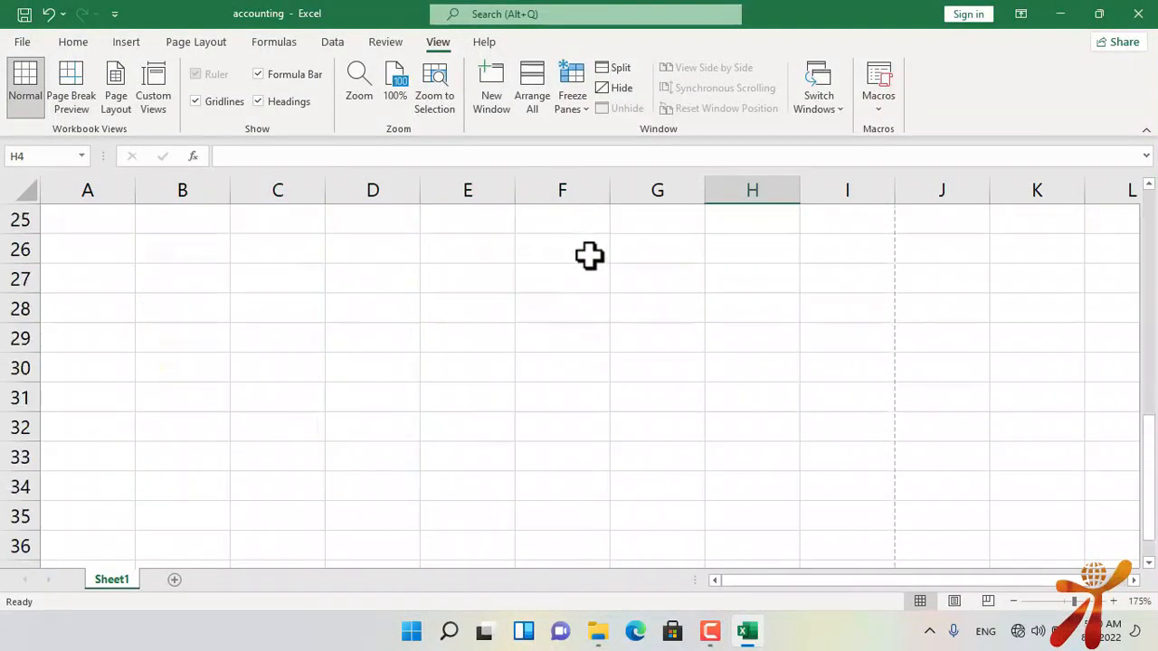
pyautogui.scroll(10, 585, 253)
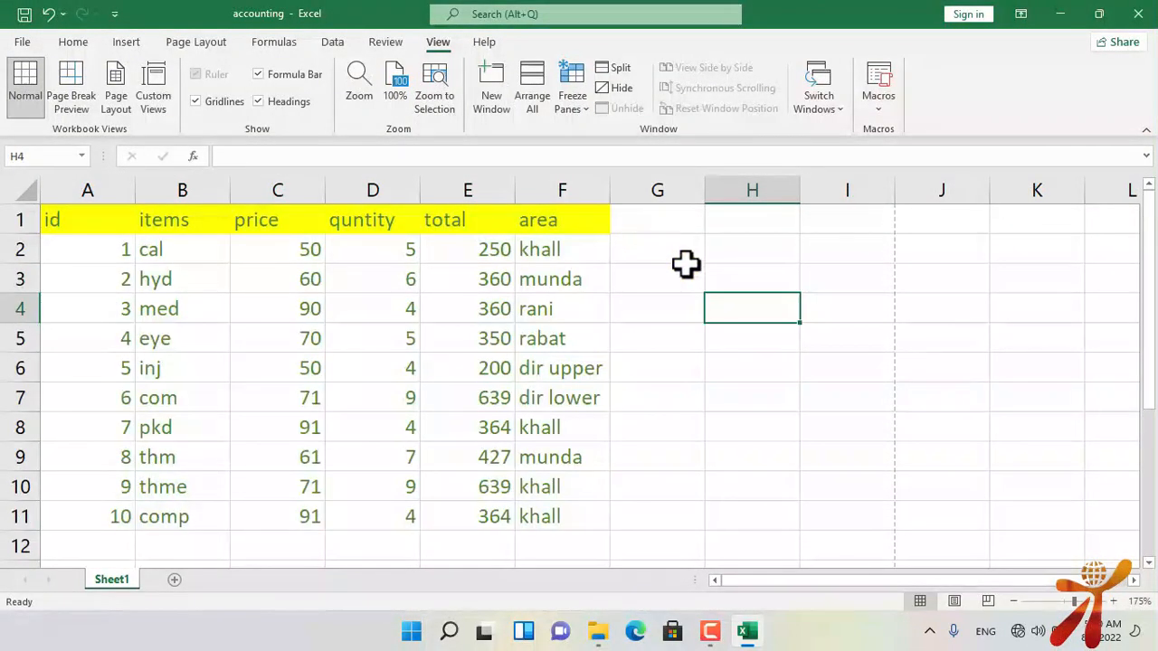
pyautogui.hotkey('ctrl', 'p')
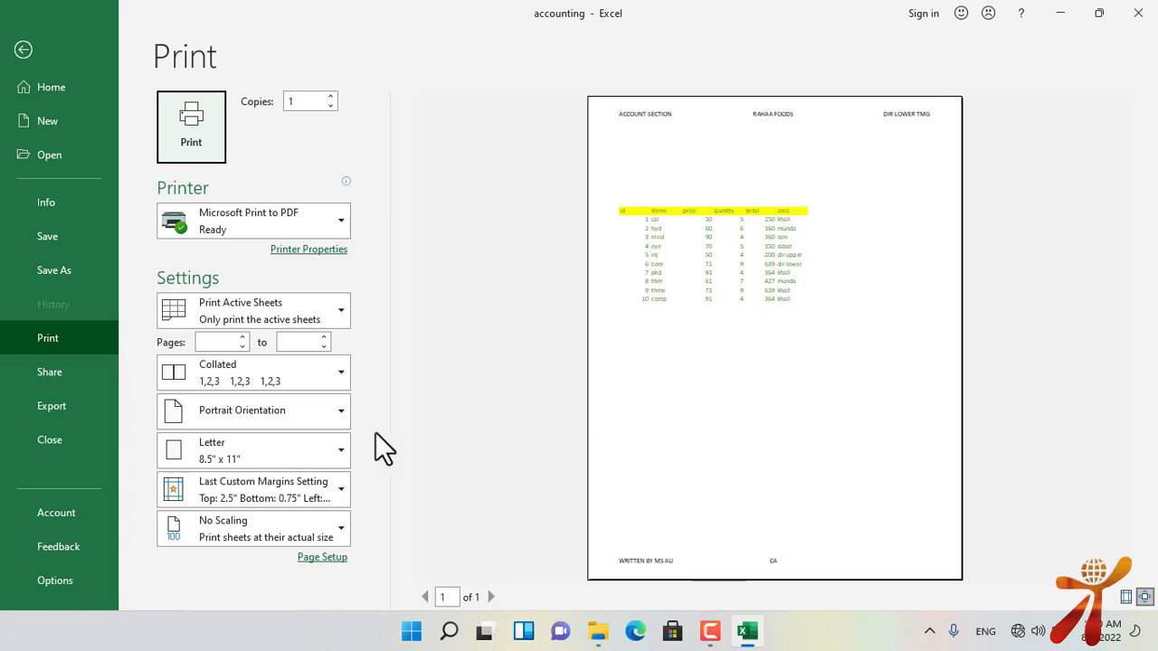
# Step: Set a custom top margin of 3.0 inches for the printed page
pyautogui.click(258, 493)
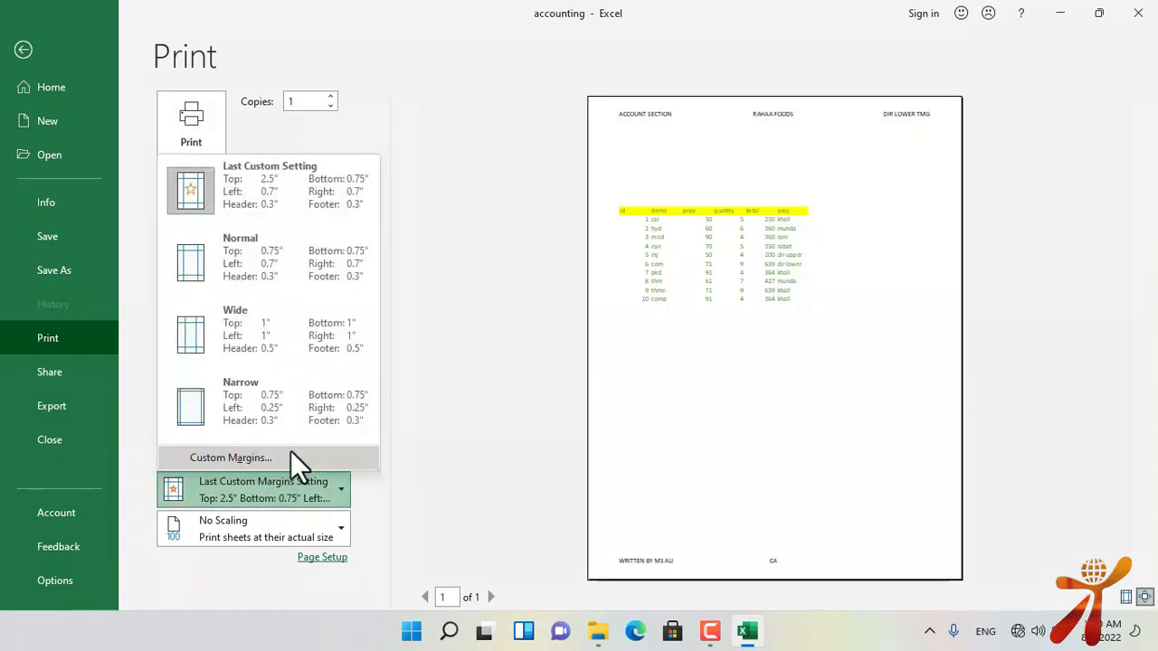
pyautogui.click(290, 456)
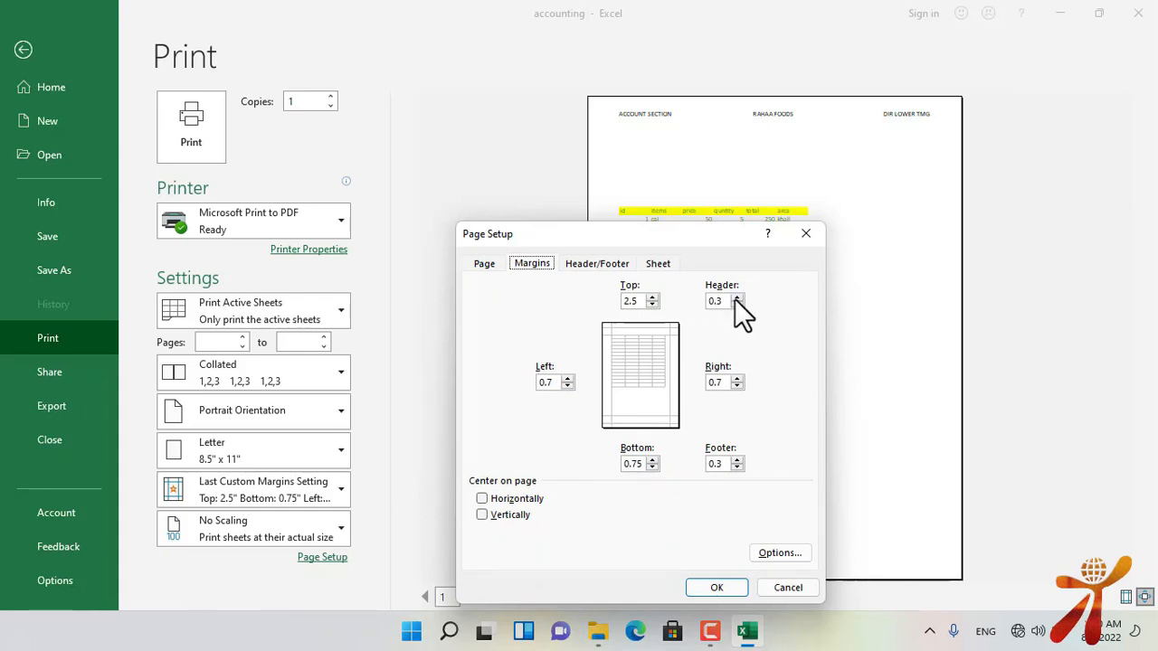
pyautogui.doubleClick(630, 300)
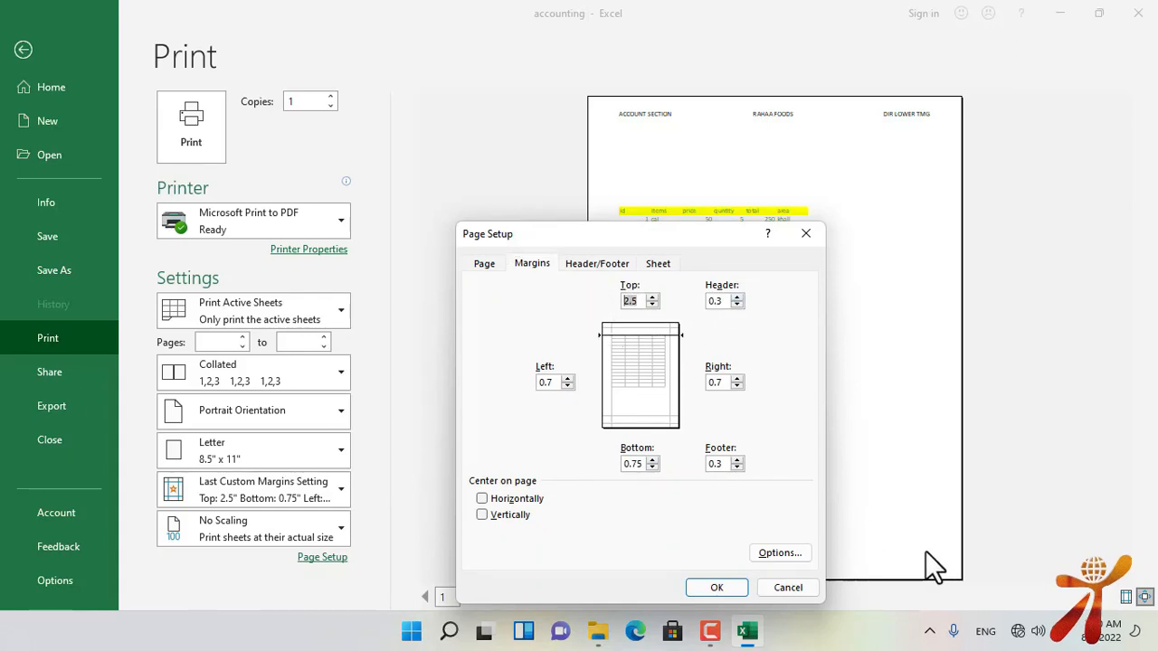
pyautogui.write('3.0')
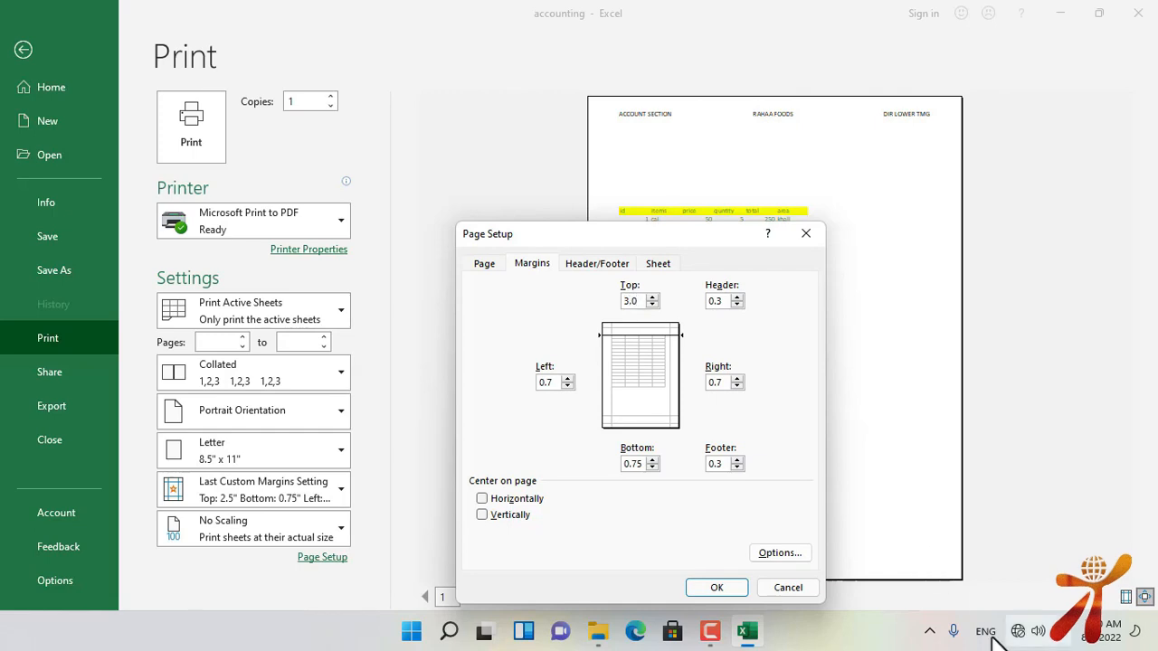
pyautogui.click(717, 587)
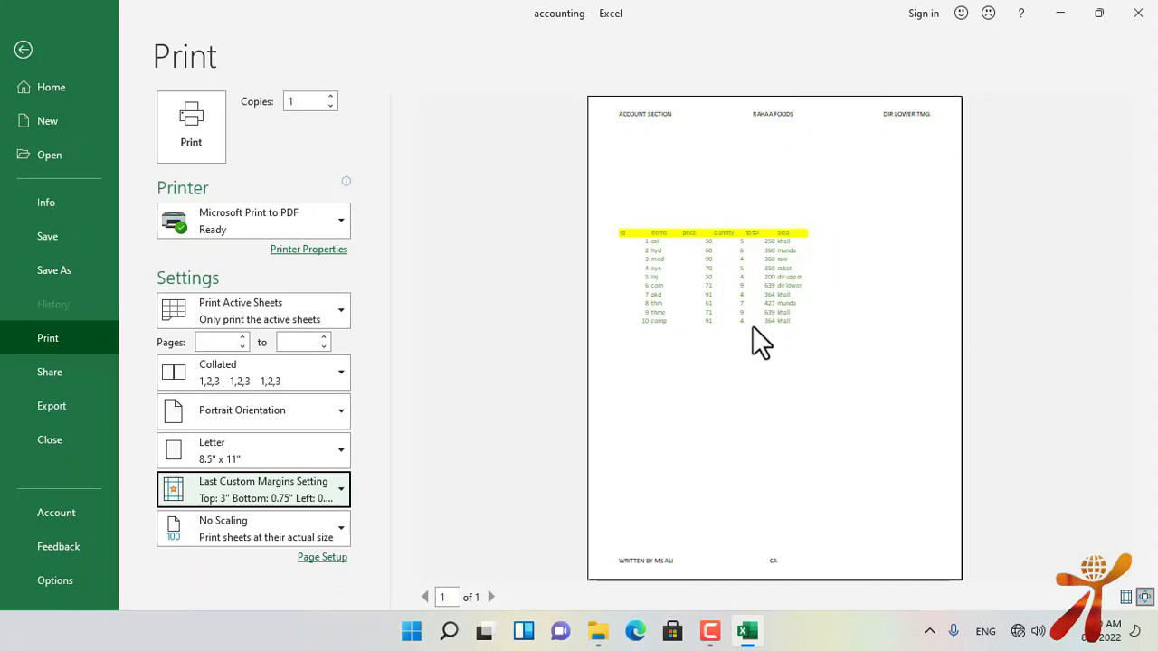
# Step: Apply the Narrow margin preset to the page and set a custom header margin of 2.05 inches
pyautogui.click(242, 489)
pyautogui.click(271, 398)
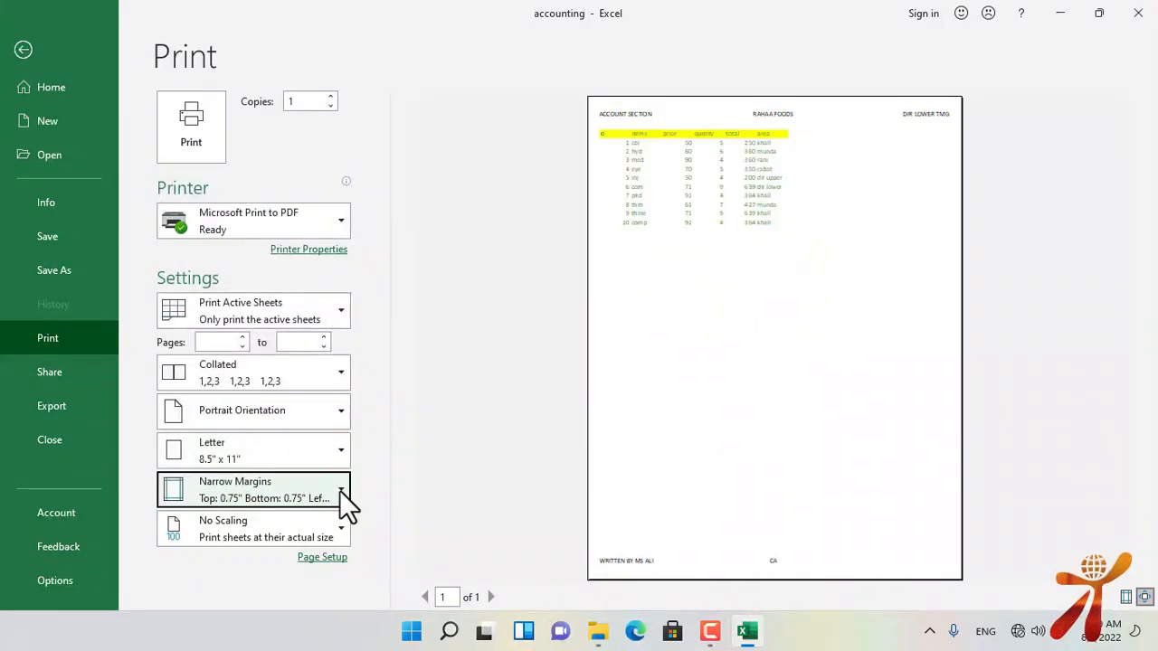
pyautogui.click(260, 493)
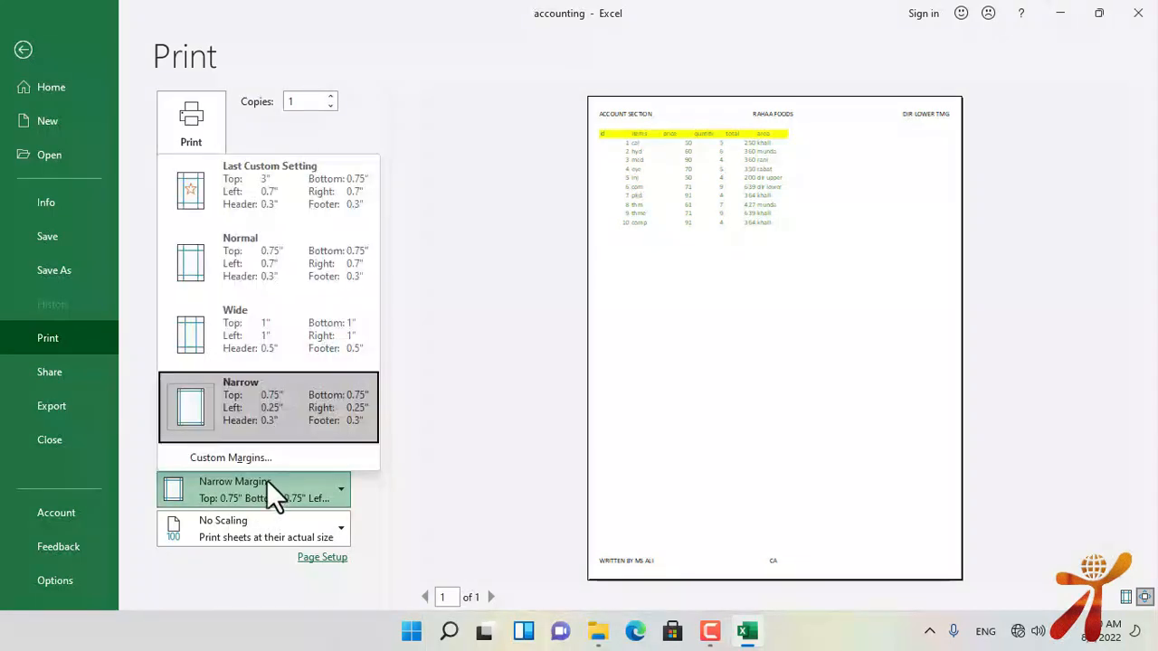
pyautogui.click(277, 458)
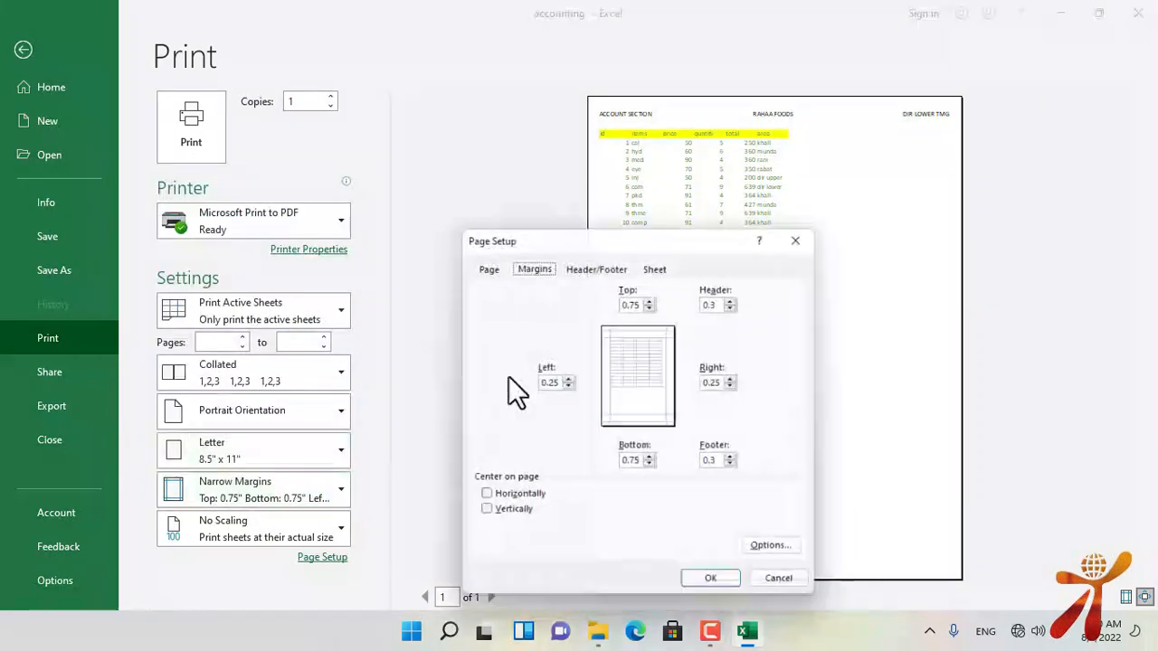
pyautogui.click(626, 264)
pyautogui.click(536, 263)
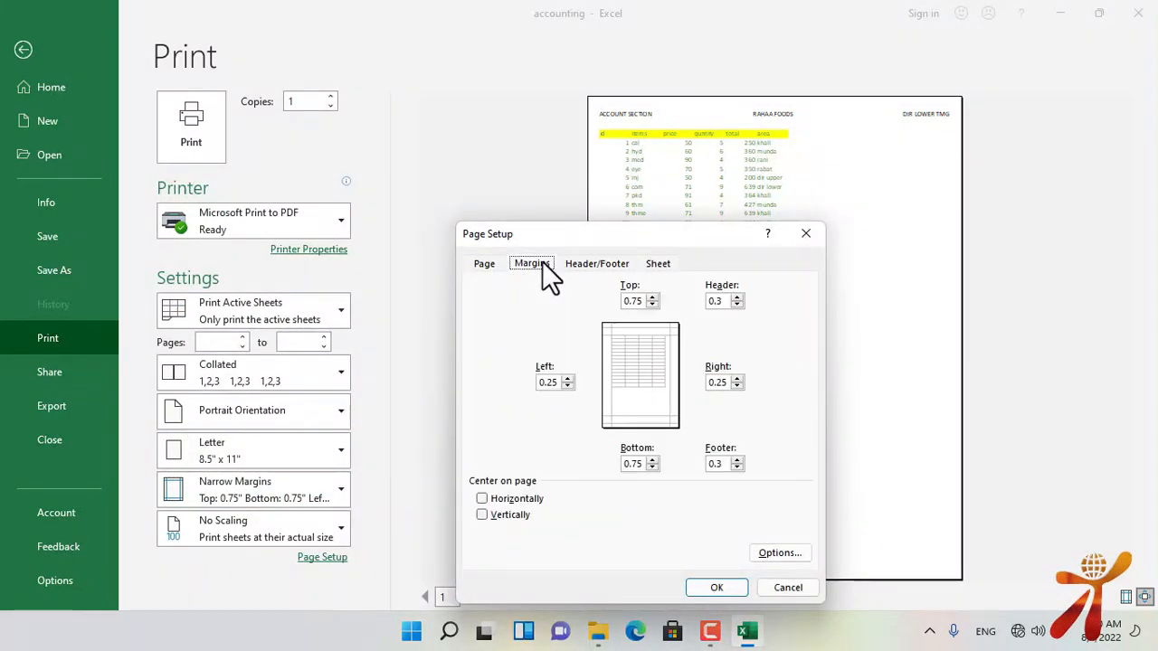
pyautogui.click(737, 297)
pyautogui.click(737, 297)
pyautogui.click(737, 297)
pyautogui.click(737, 297)
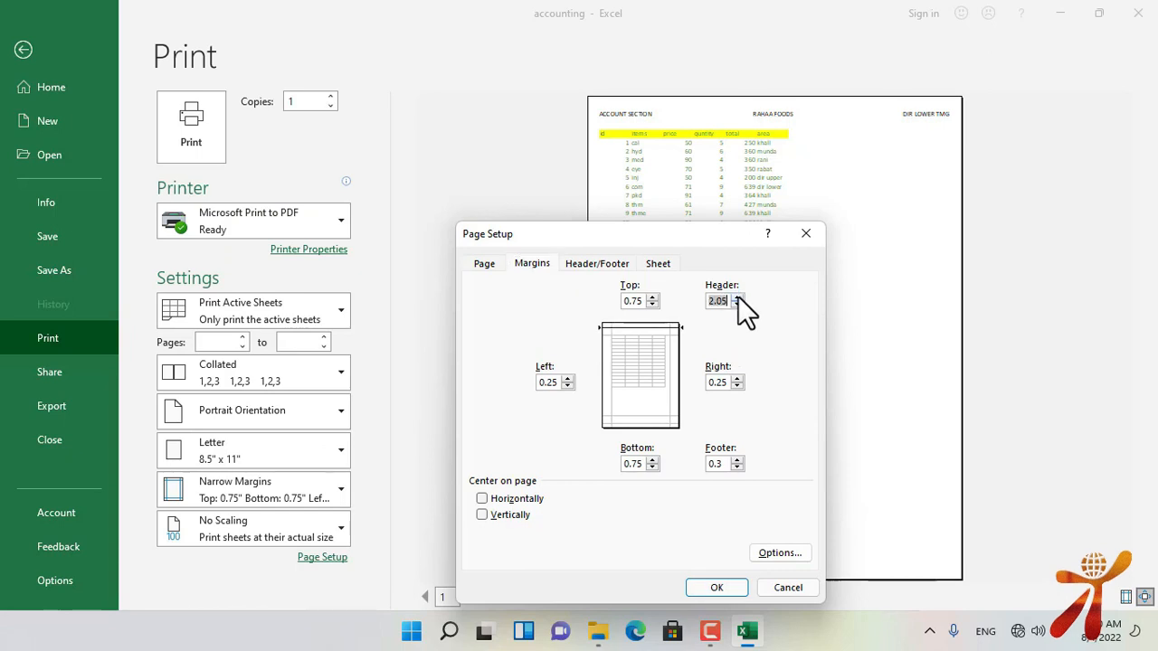
pyautogui.click(728, 593)
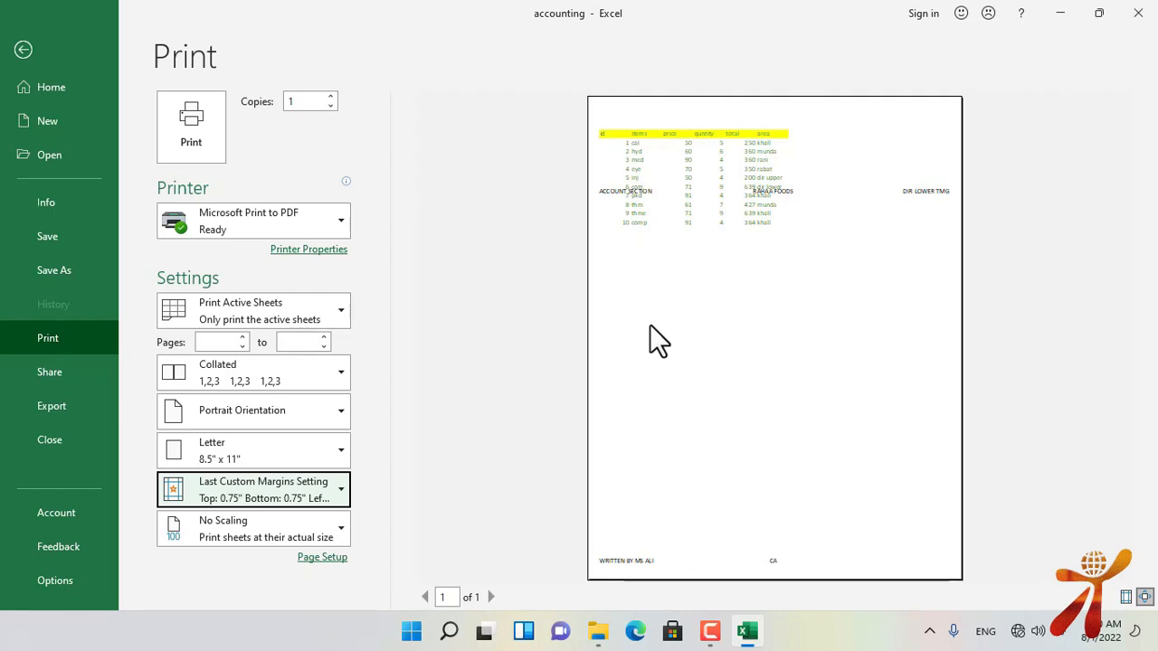
# Step: Set a custom footer margin of 2.55 inches for the printed page and leave the print preview
pyautogui.click(282, 408)
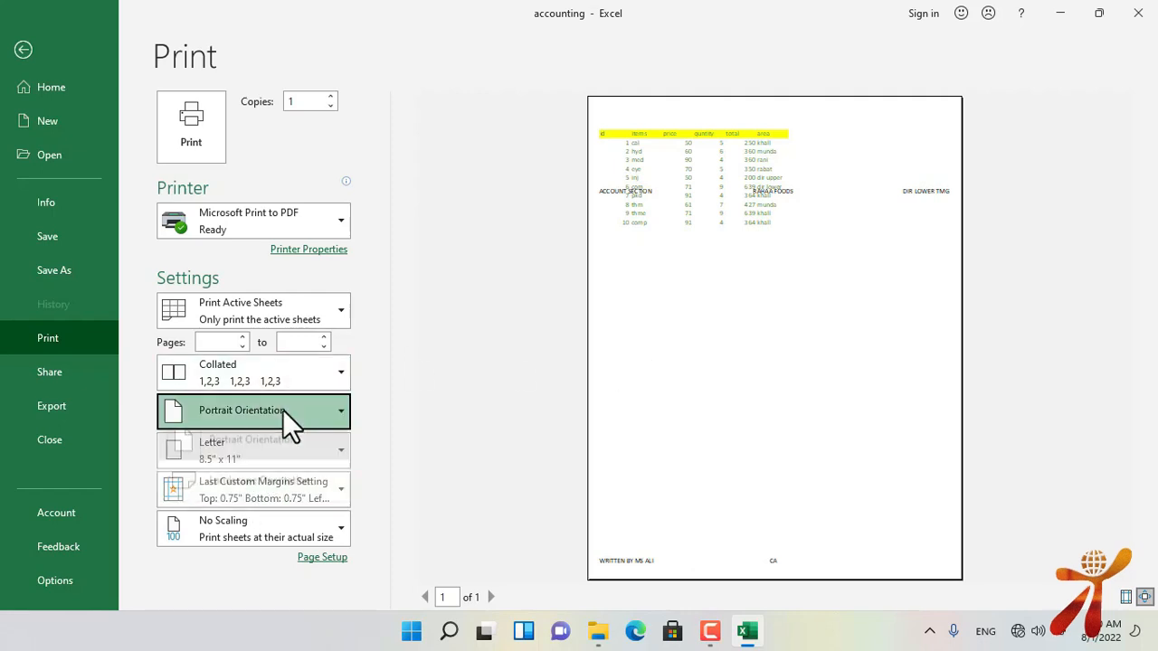
pyautogui.click(489, 413)
pyautogui.click(251, 488)
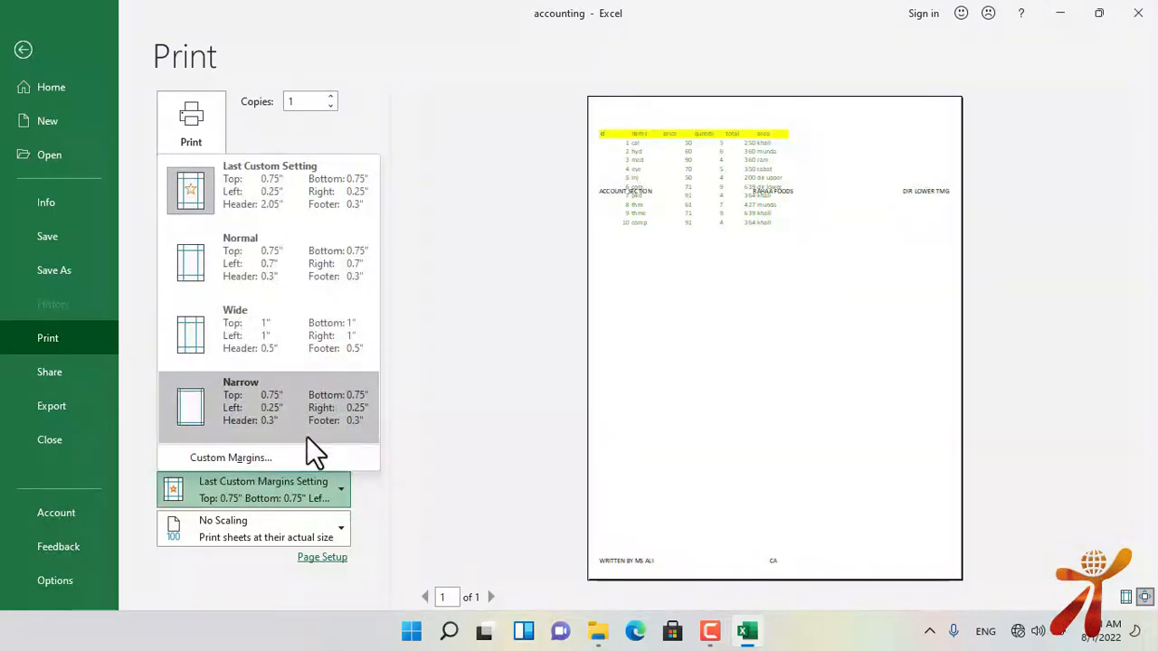
pyautogui.click(387, 416)
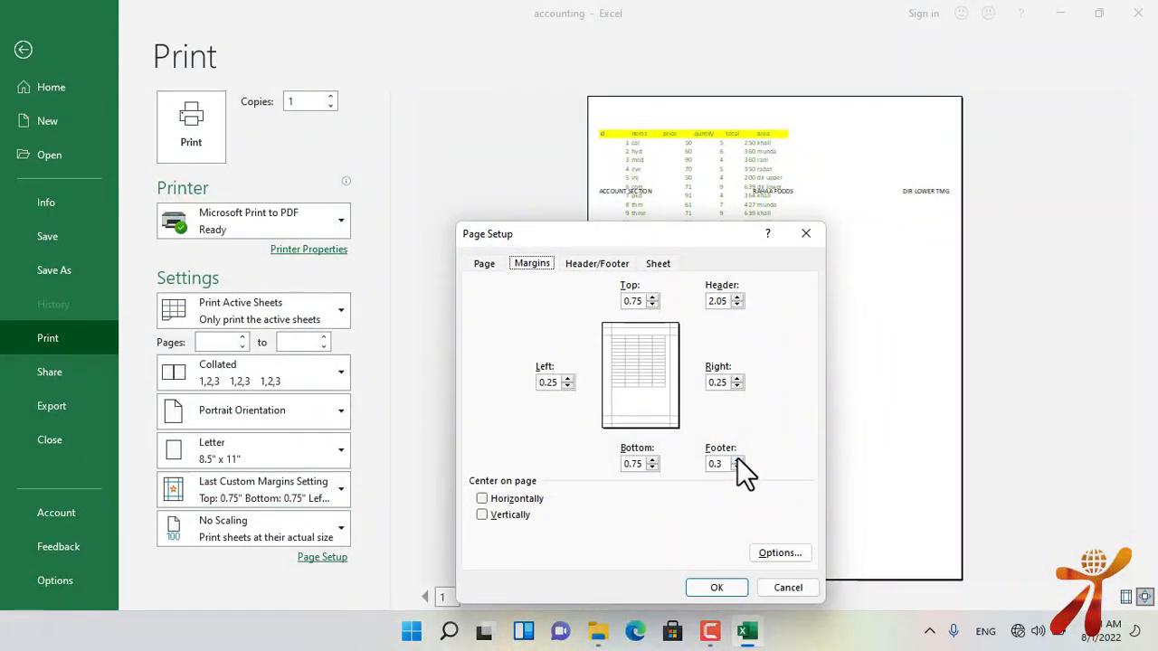
pyautogui.click(738, 459)
pyautogui.click(738, 460)
pyautogui.click(738, 459)
pyautogui.click(738, 460)
pyautogui.click(738, 459)
pyautogui.click(738, 459)
pyautogui.click(738, 459)
pyautogui.click(738, 459)
pyautogui.click(738, 460)
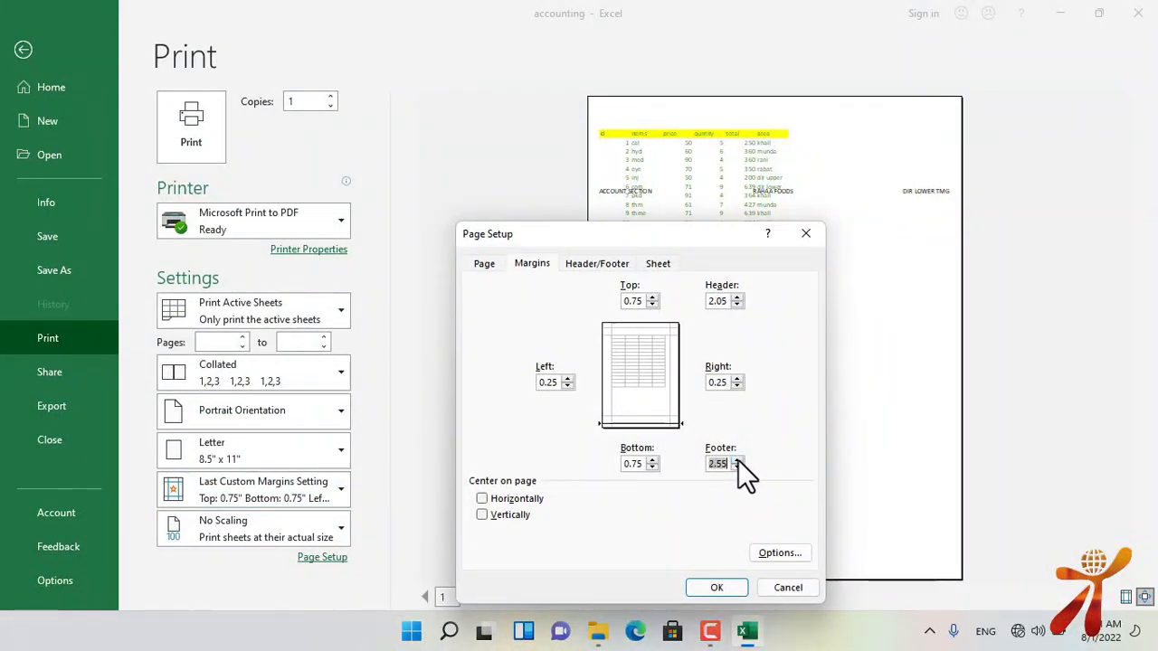
pyautogui.click(714, 588)
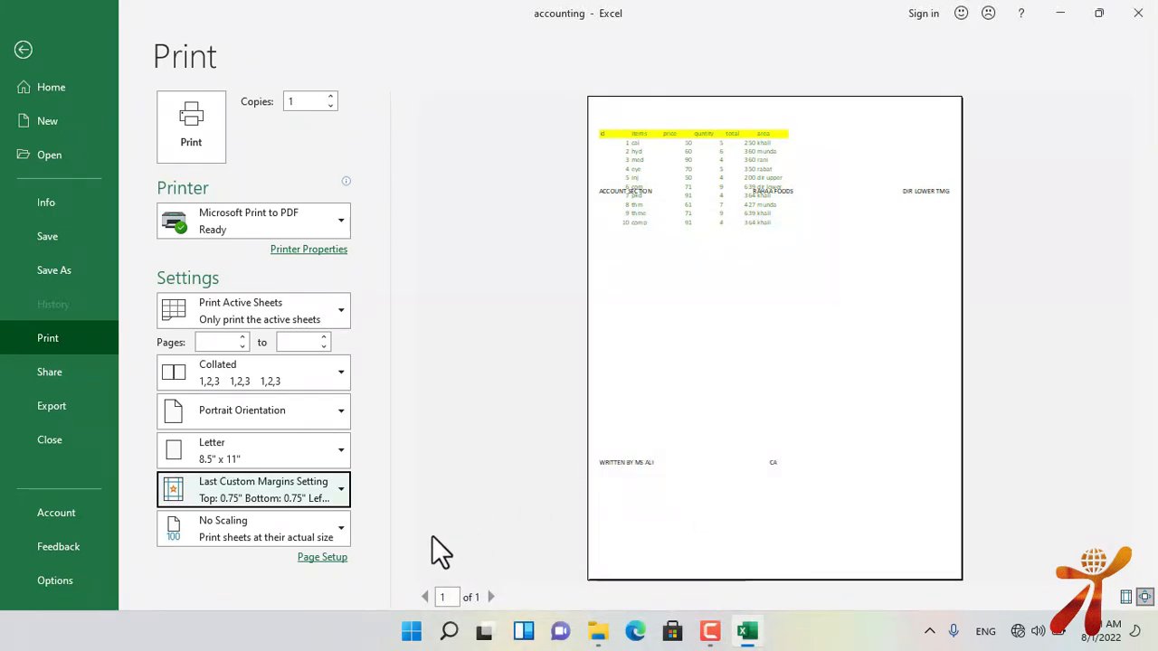
pyautogui.press('Escape')
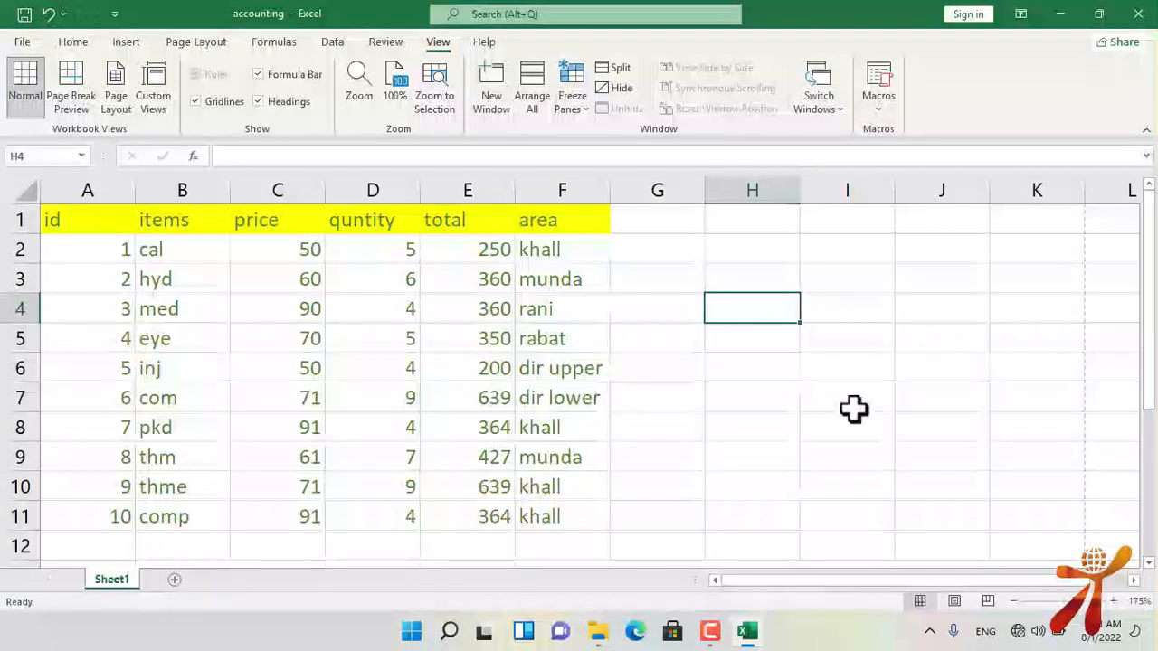
# Step: Change the worksheet's print orientation to landscape from the print preview and return to the sheet
pyautogui.click(127, 40)
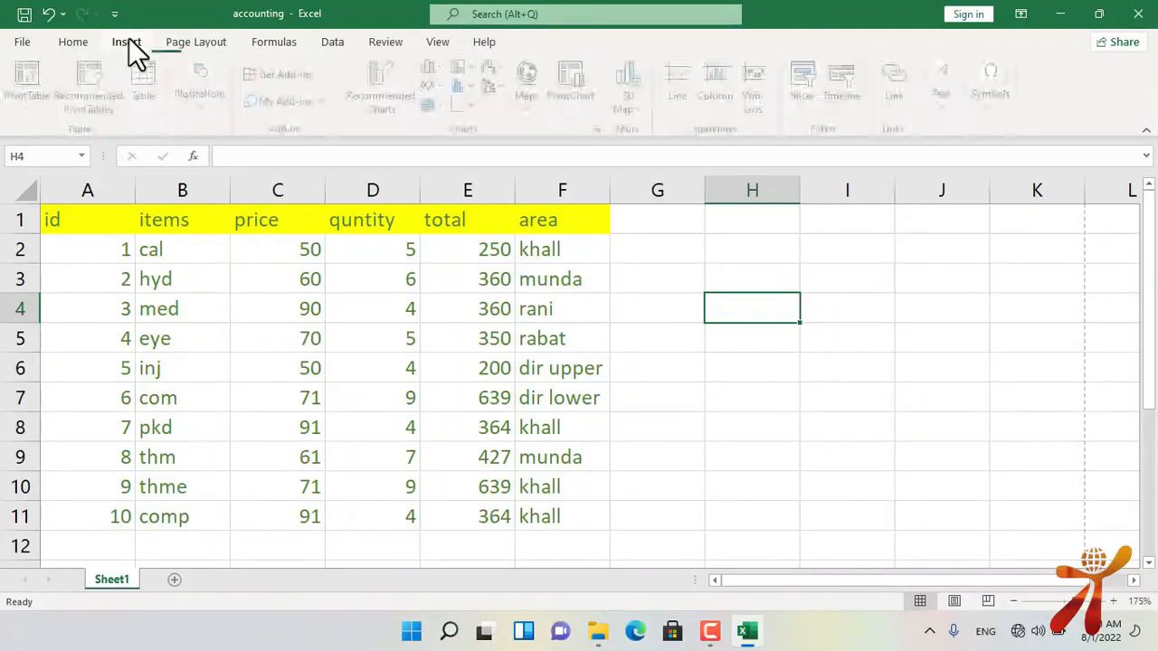
pyautogui.click(191, 40)
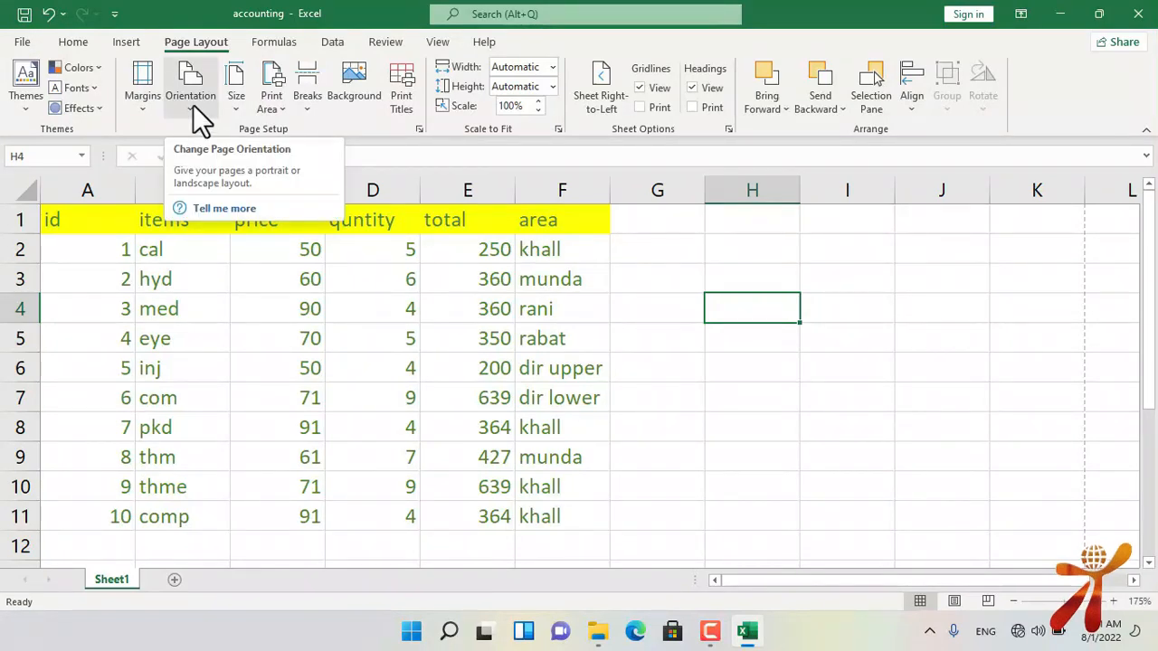
pyautogui.hotkey('ctrl', 'p')
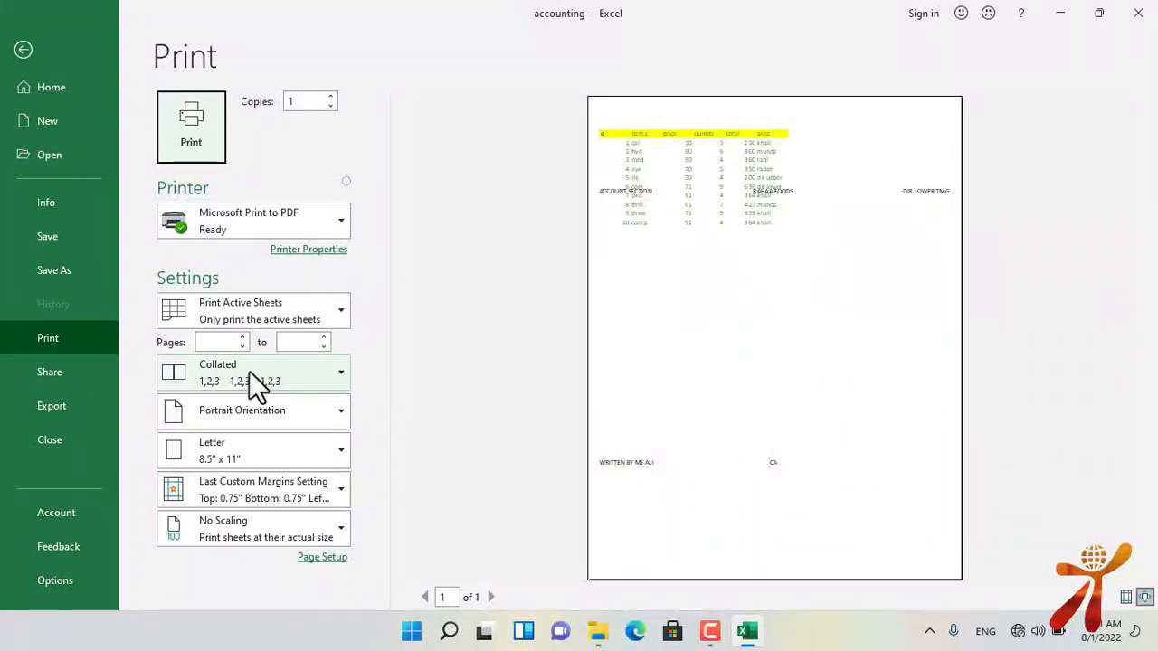
pyautogui.click(264, 413)
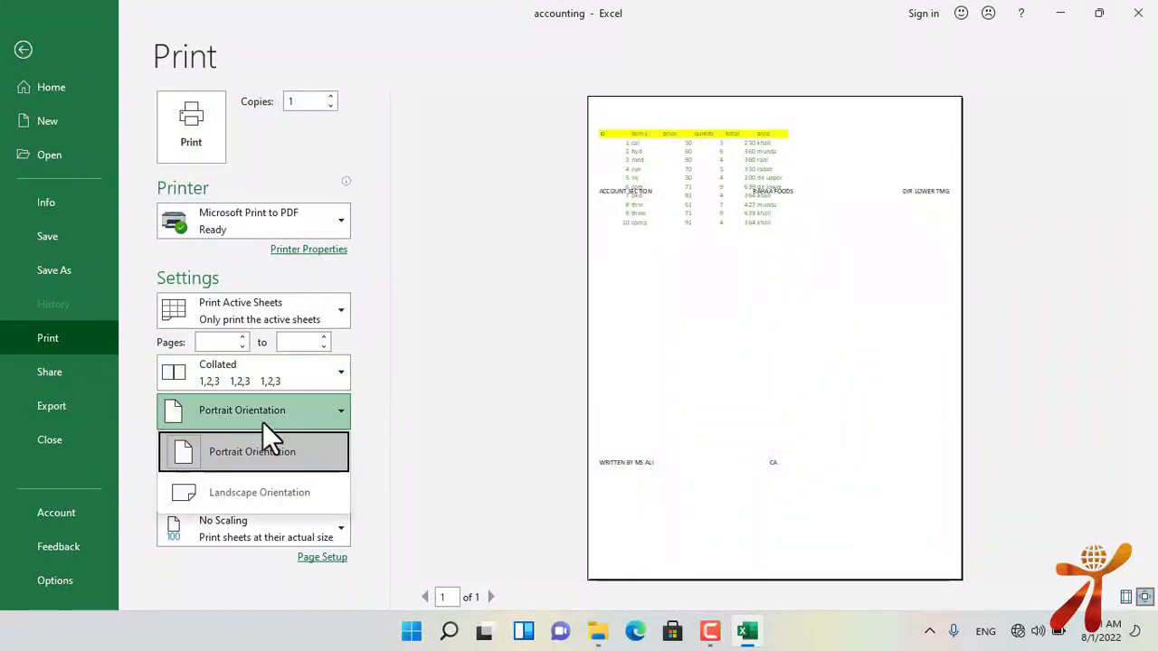
pyautogui.click(256, 490)
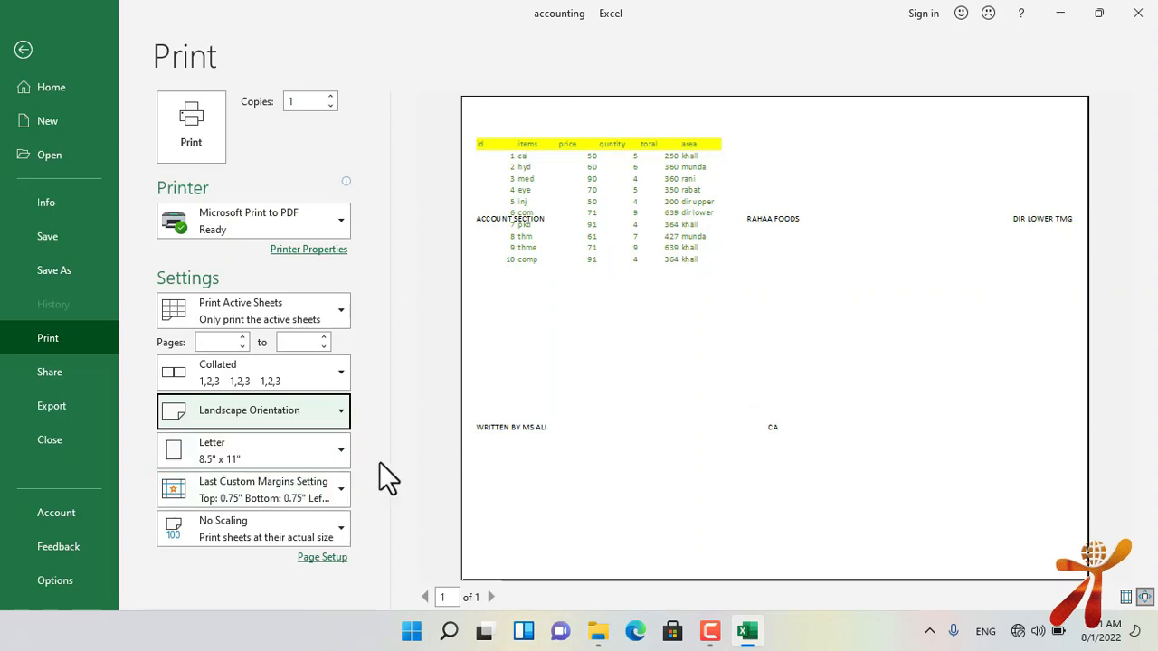
pyautogui.press('Escape')
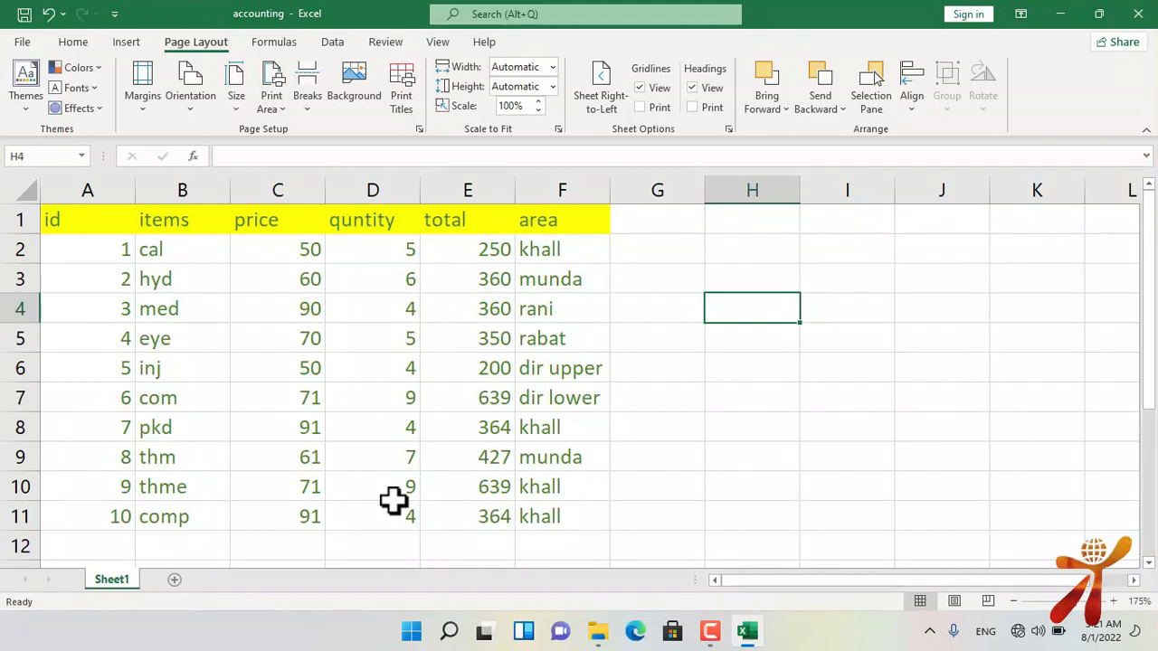
# Step: Show the desktop, launch Word with the Run command WINWORD and create a blank document
pyautogui.press('super+d')
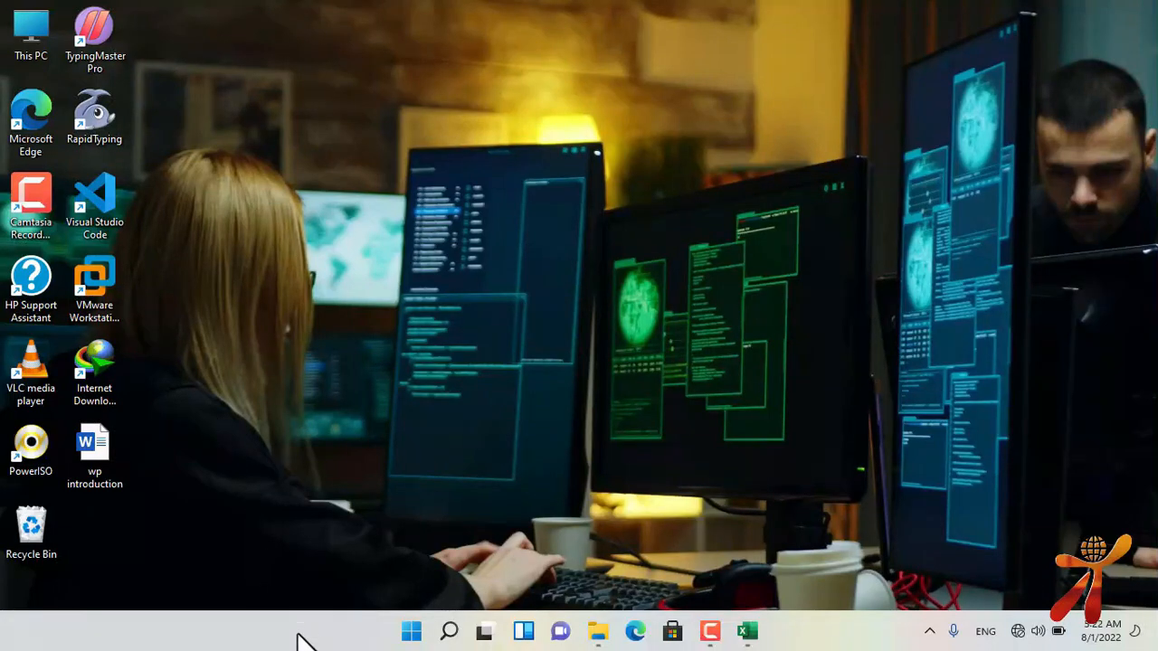
pyautogui.press('super+r')
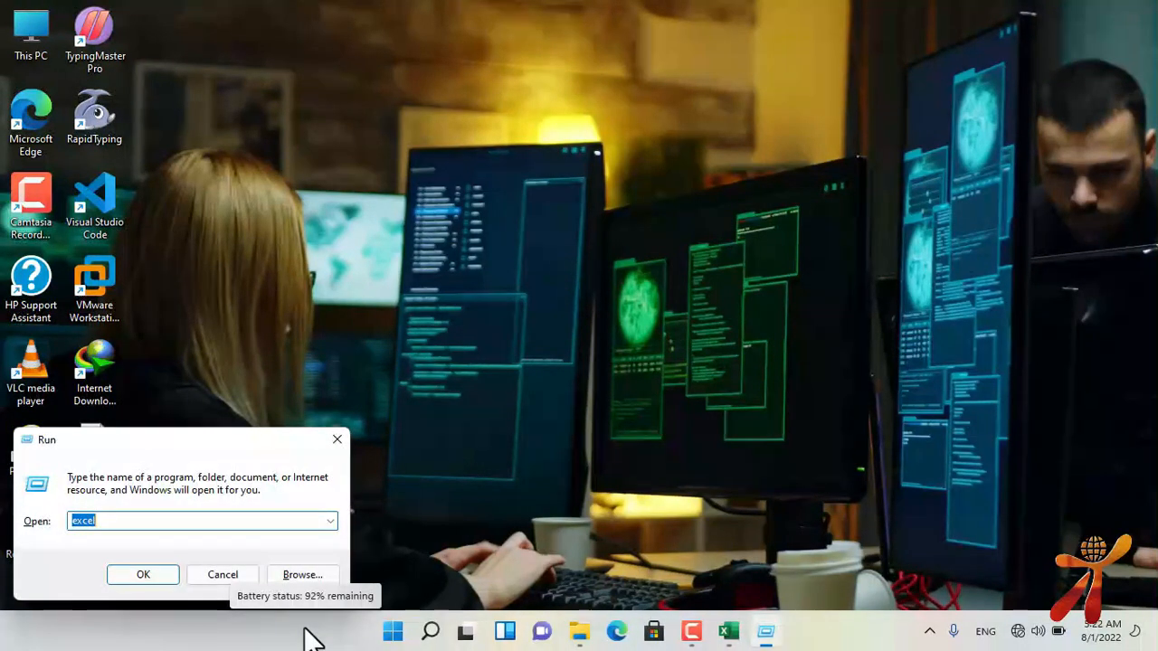
pyautogui.write('WINWORD')
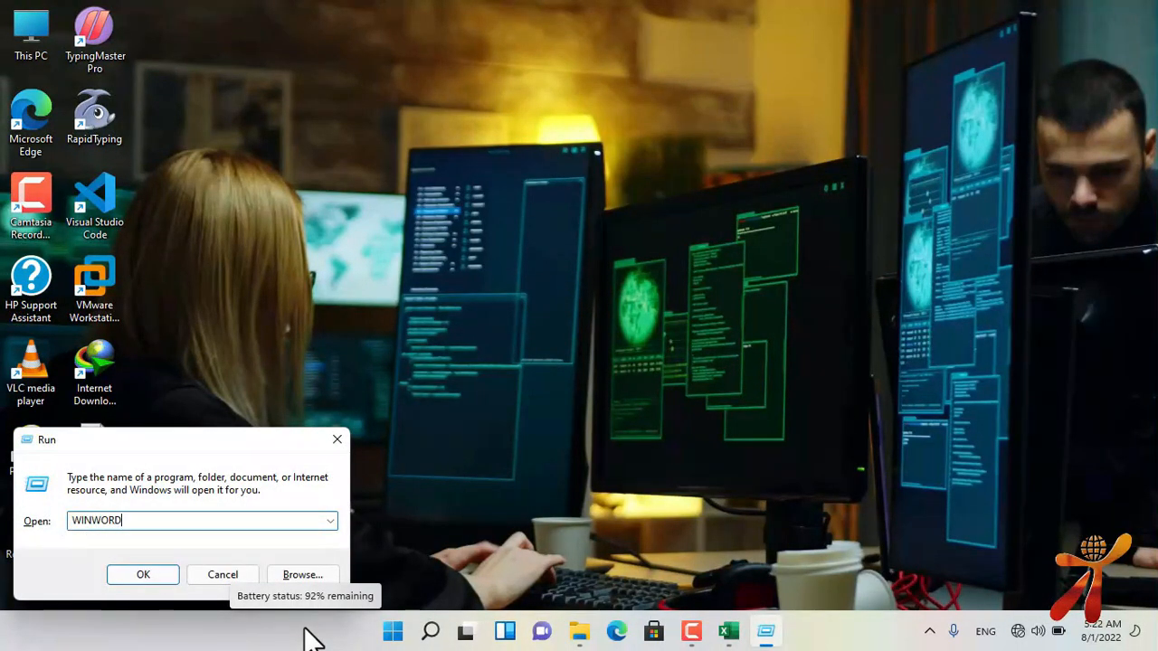
pyautogui.press('Return')
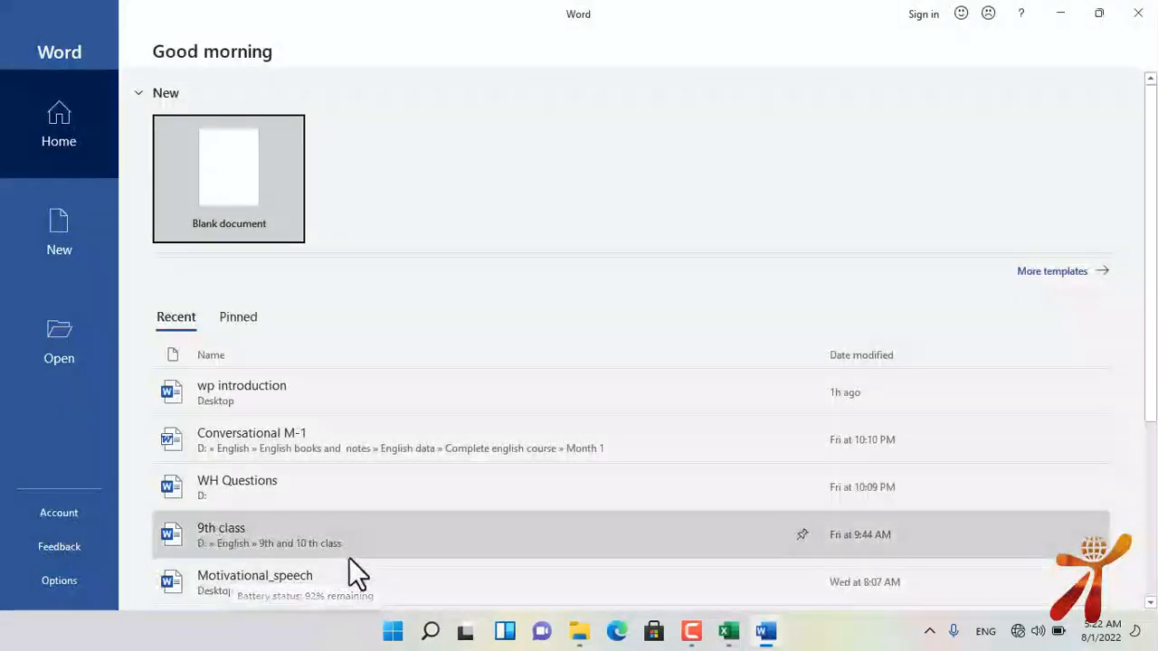
pyautogui.click(240, 166)
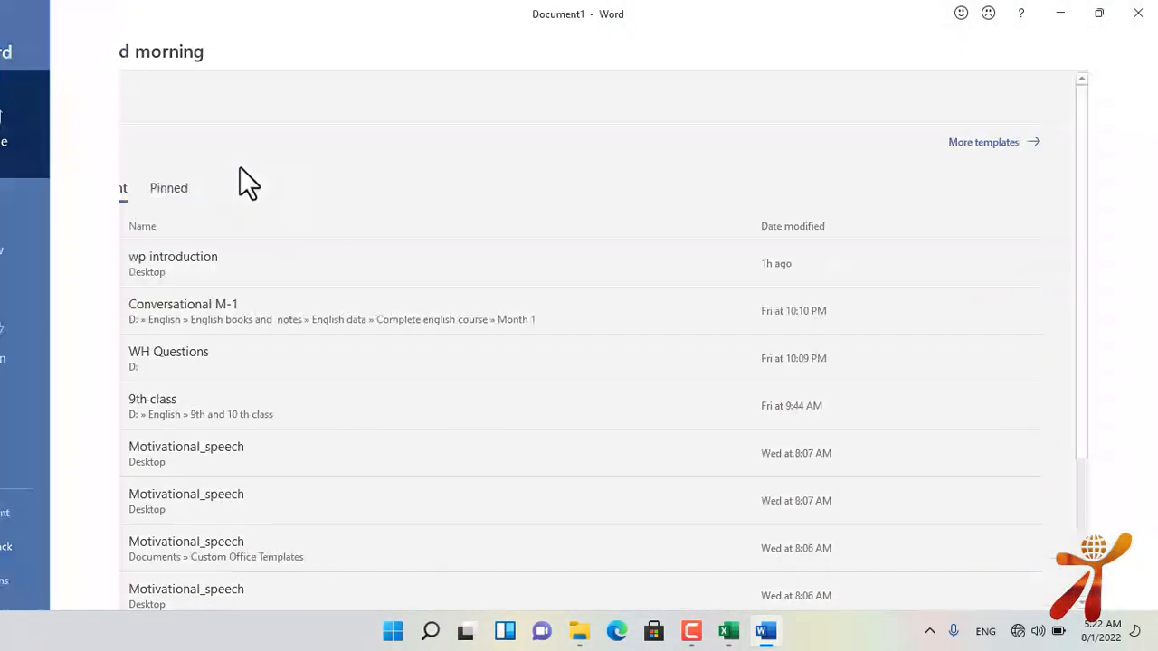
# Step: Generate sample paragraphs in the blank document with =RAND()
pyautogui.write('=')
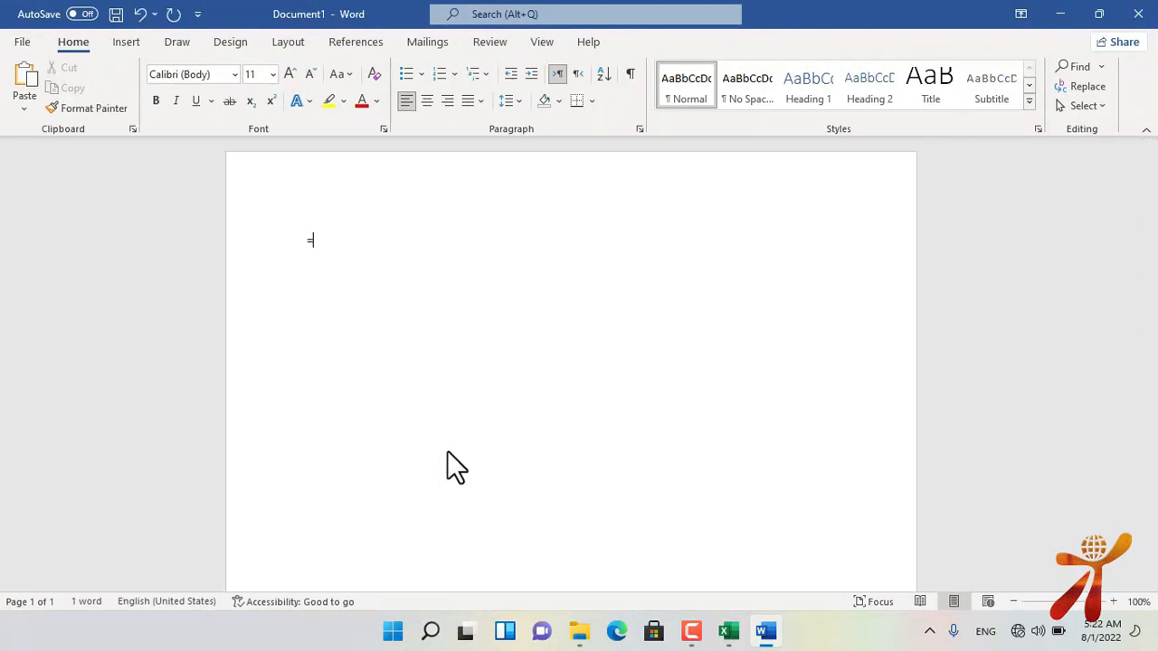
pyautogui.write('RAND()')
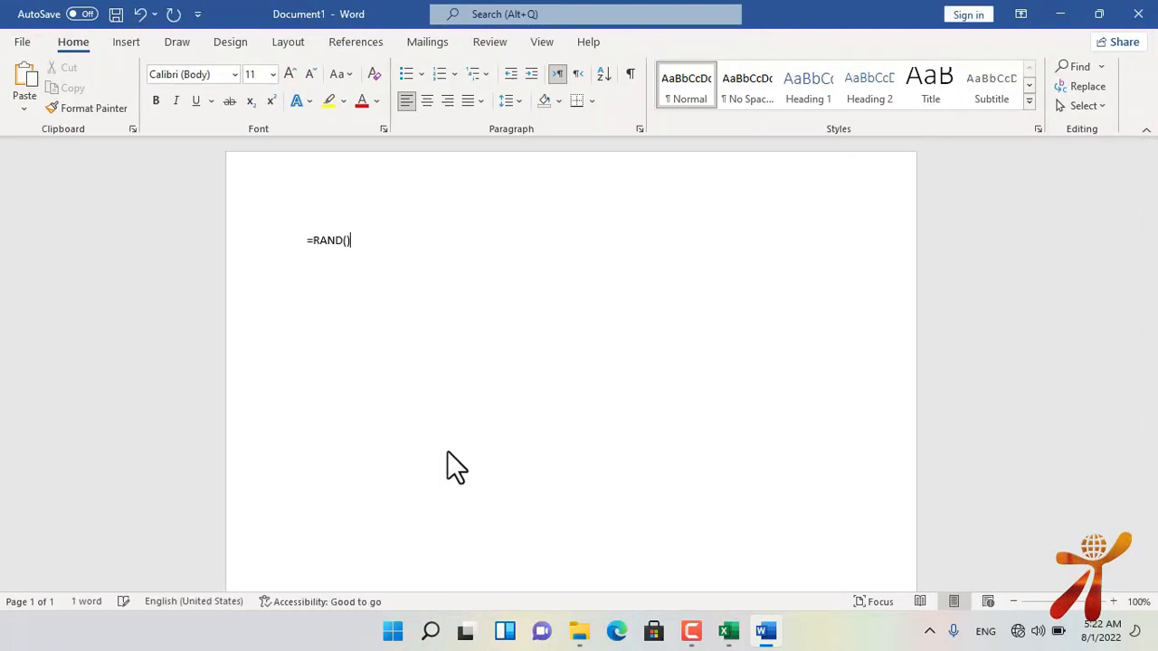
pyautogui.press('Return')
# Step: Copy all the sample text and paste it repeatedly until the document runs to 25 pages
pyautogui.hotkey('ctrl', 'a')
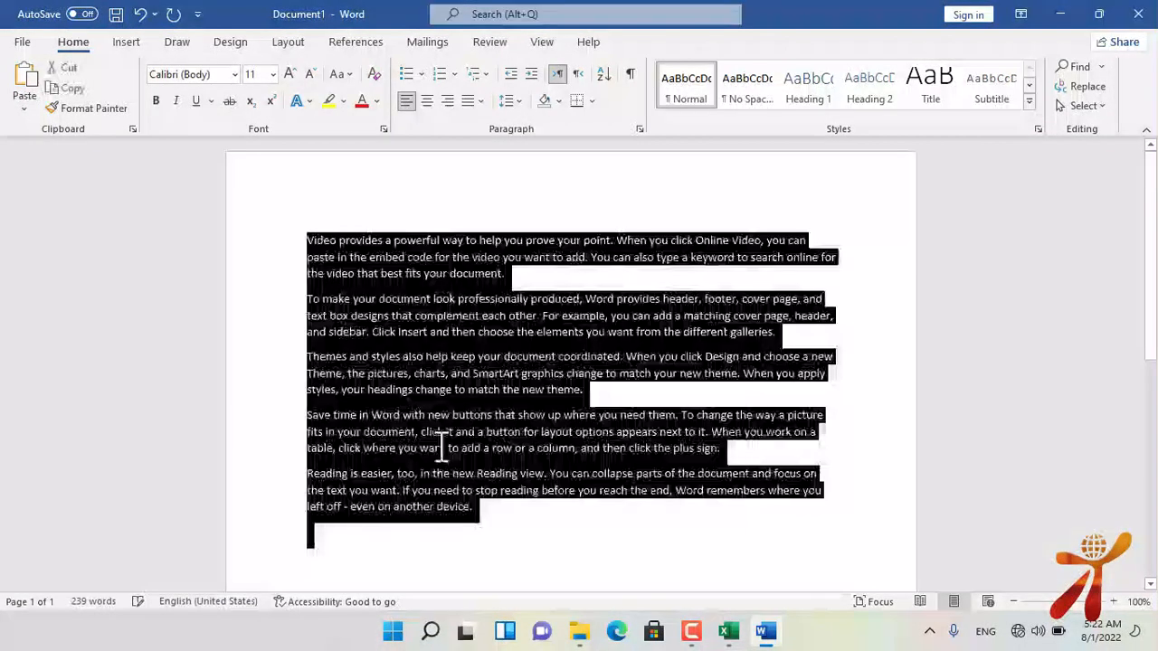
pyautogui.hotkey('ctrl', 'c')
pyautogui.hotkey('ctrl', 'v')
pyautogui.hotkey('ctrl', 'v')
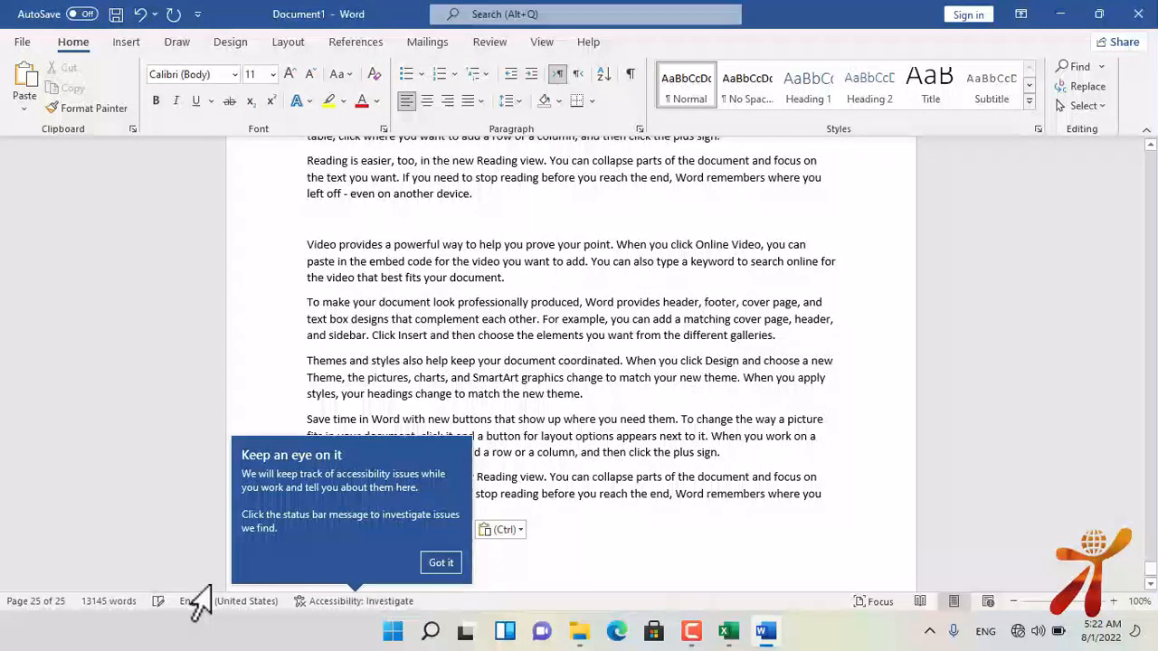
# Step: Open the document's print preview and set printing to 16 pages per sheet
pyautogui.hotkey('ctrl', 'p')
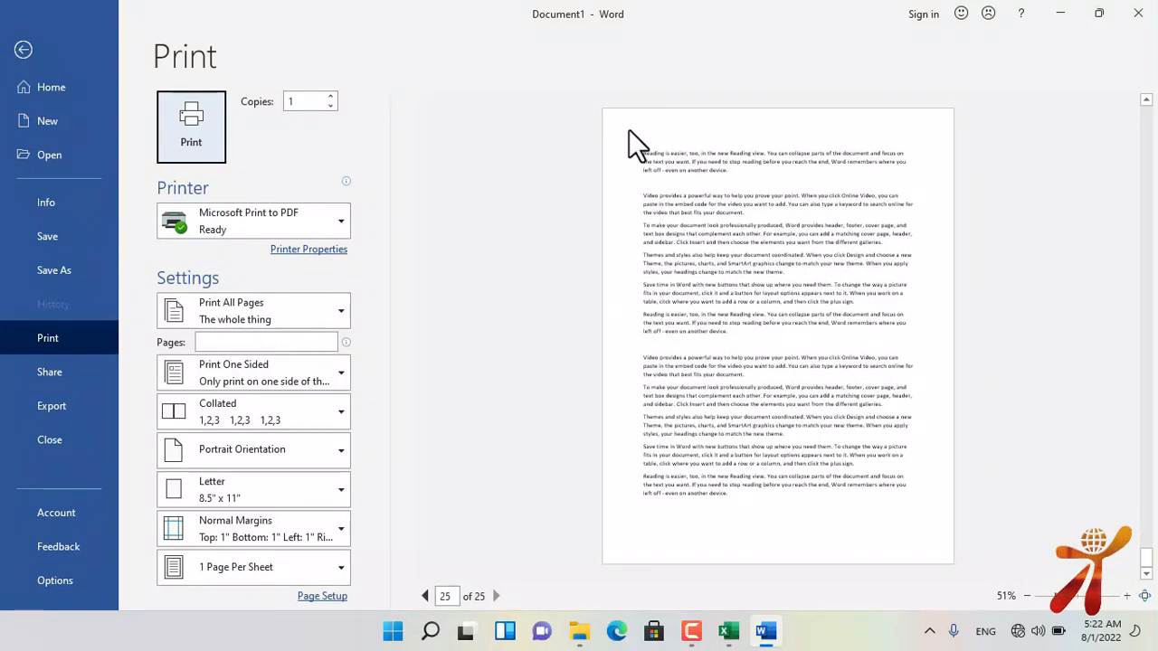
pyautogui.click(272, 567)
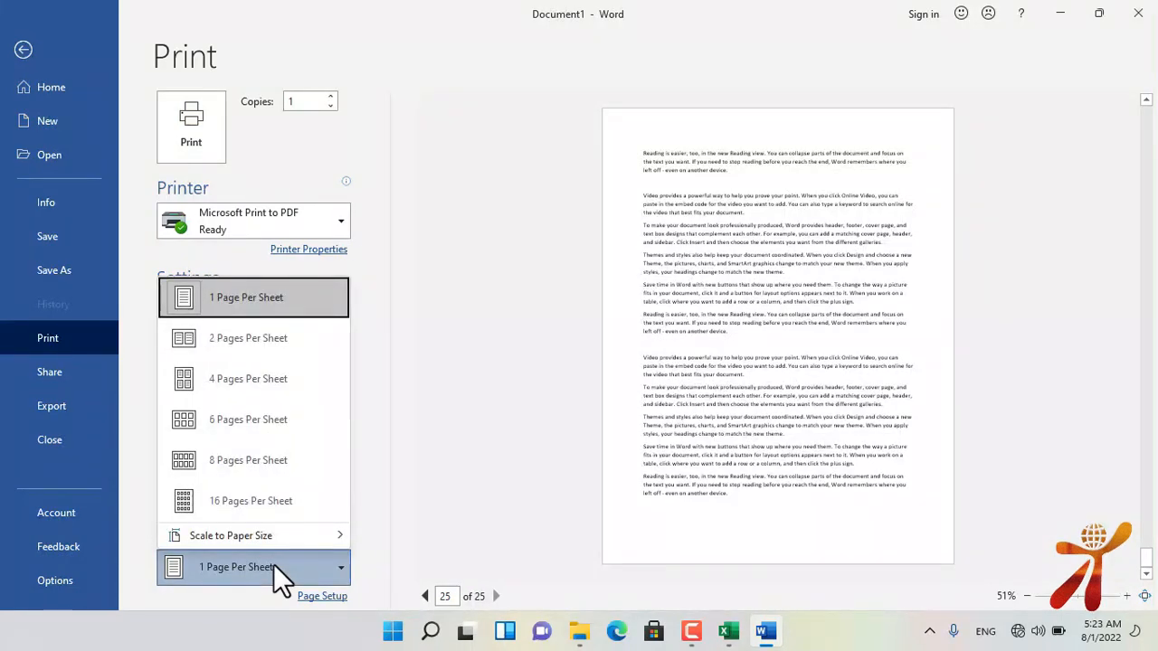
pyautogui.click(276, 502)
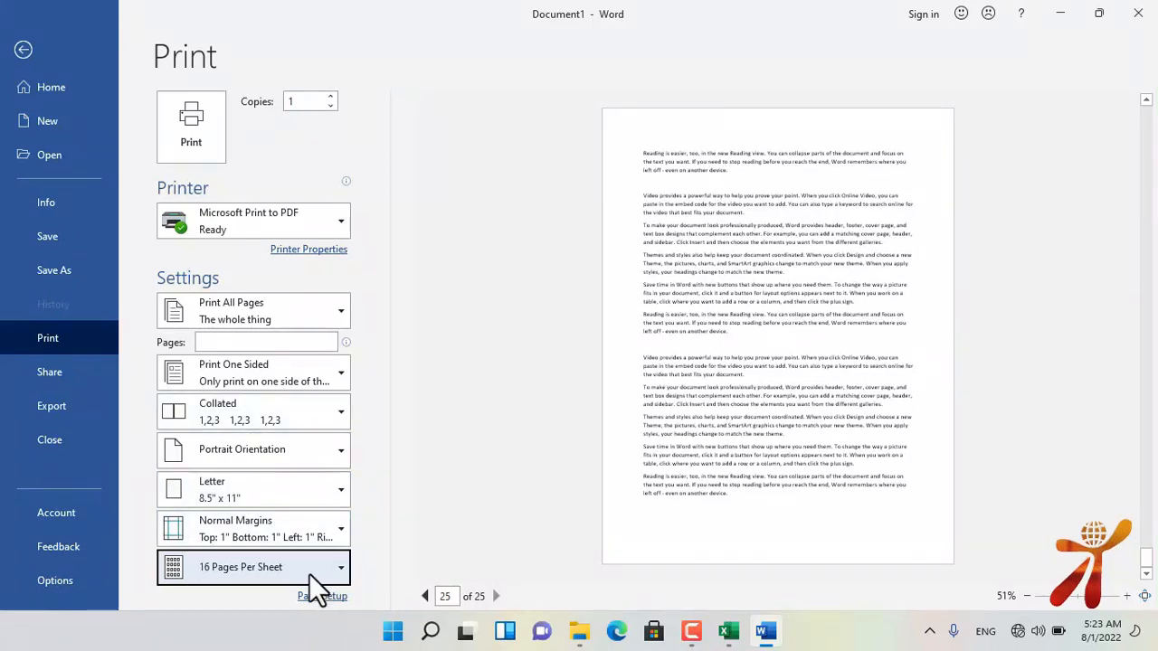
# Step: Close the Word document without saving the changes
pyautogui.hotkey('alt', 'F4')
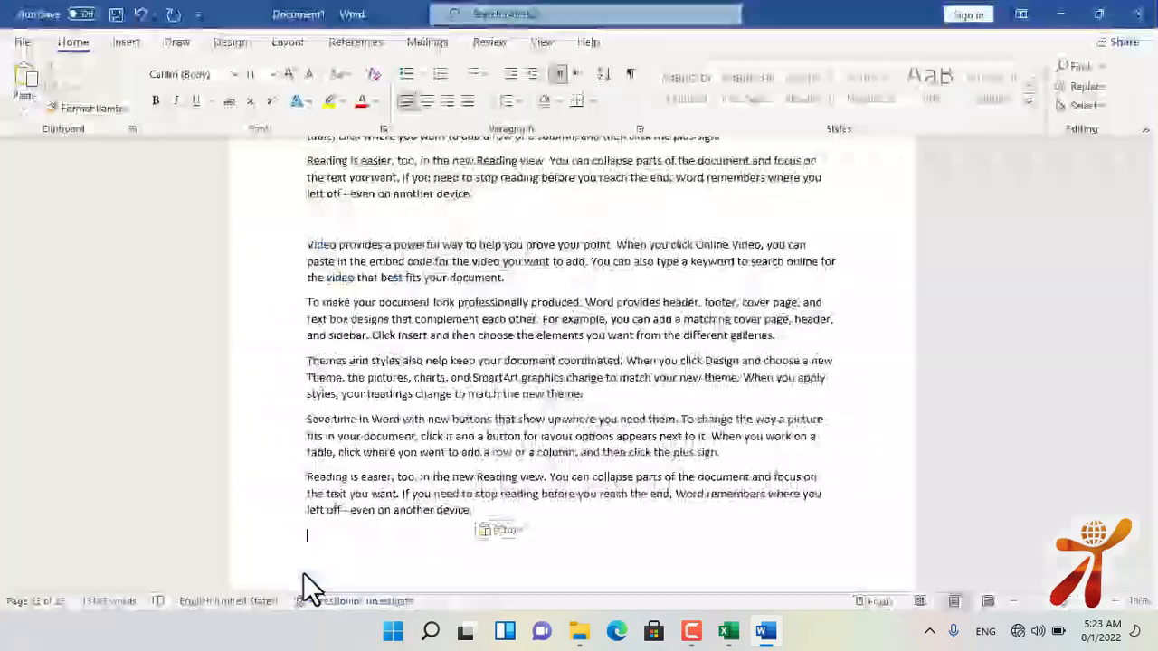
pyautogui.press('Tab')
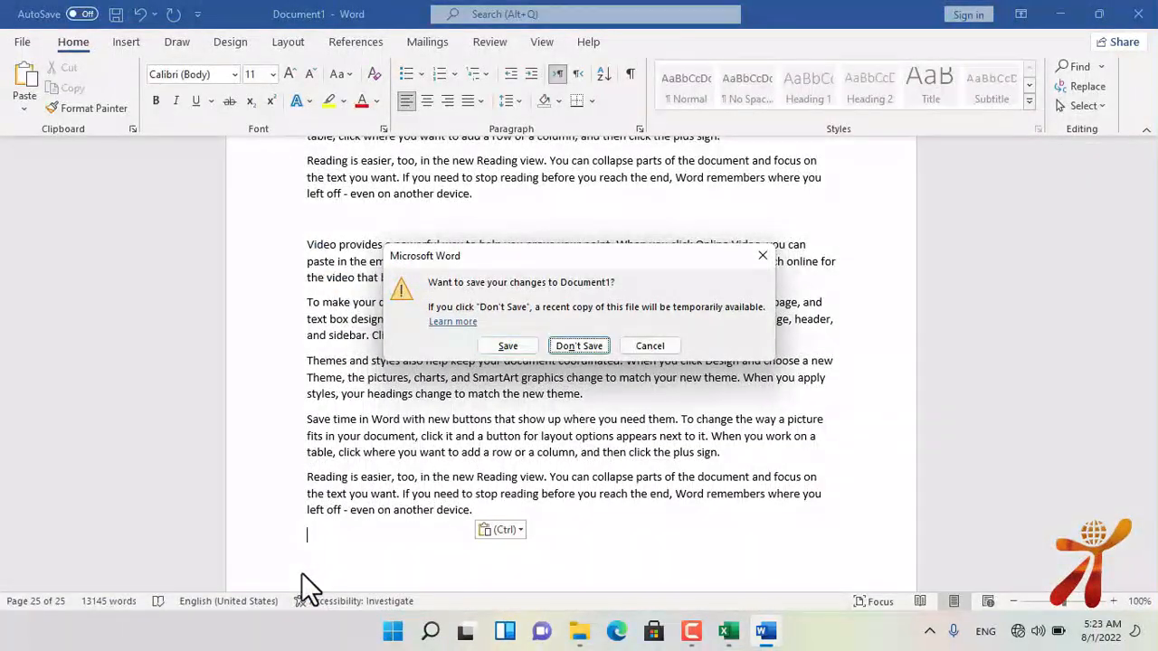
pyautogui.press('Return')
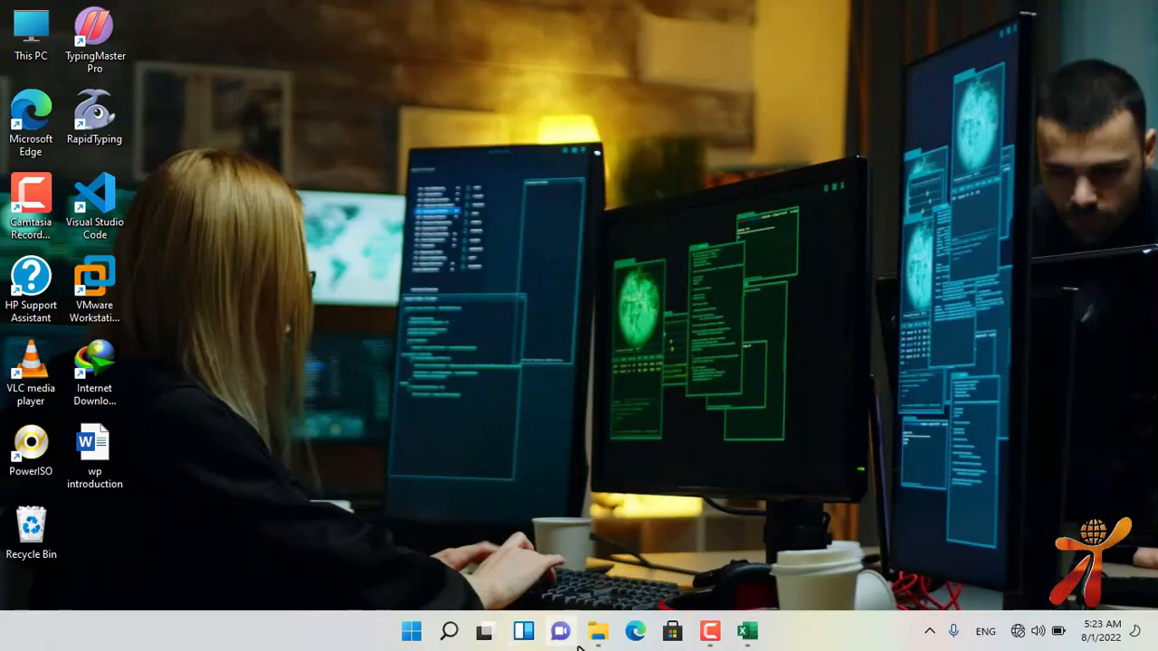
# Step: Launch PowerPoint with the Run command POWERPNT
pyautogui.press('super+r')
pyautogui.write('P')
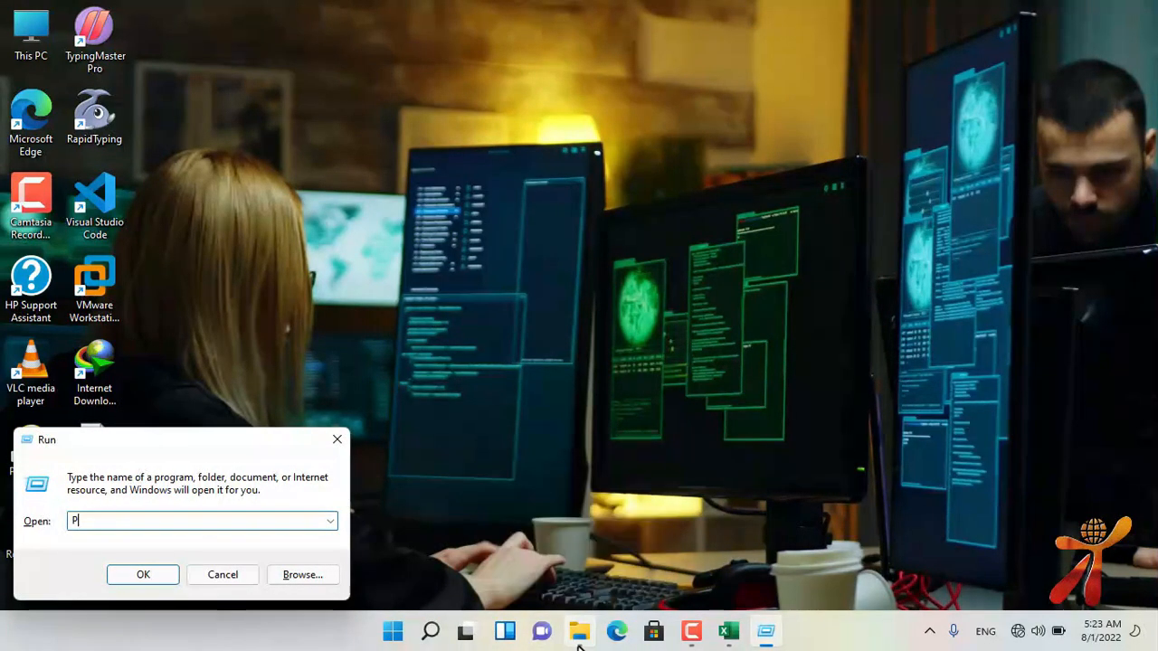
pyautogui.write('OWERPNT')
pyautogui.press('Return')
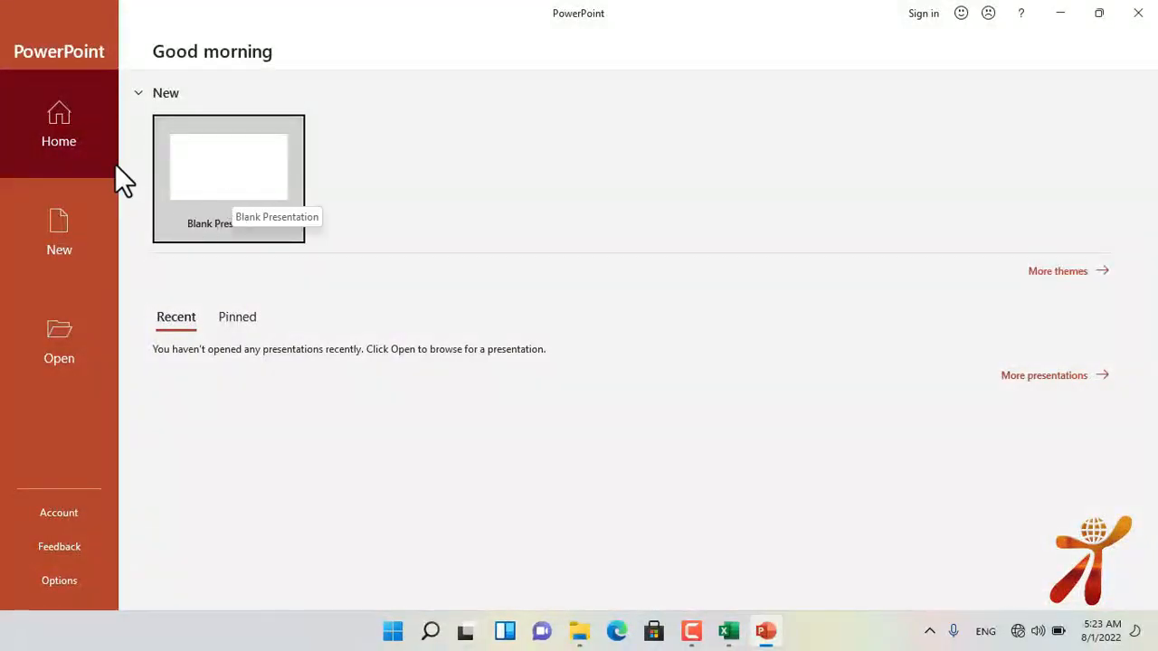
# Step: Create a presentation with the Damask theme, dismissing the Camtasia add-in welcome, and enter HELLO as the first slide's title
pyautogui.click(69, 214)
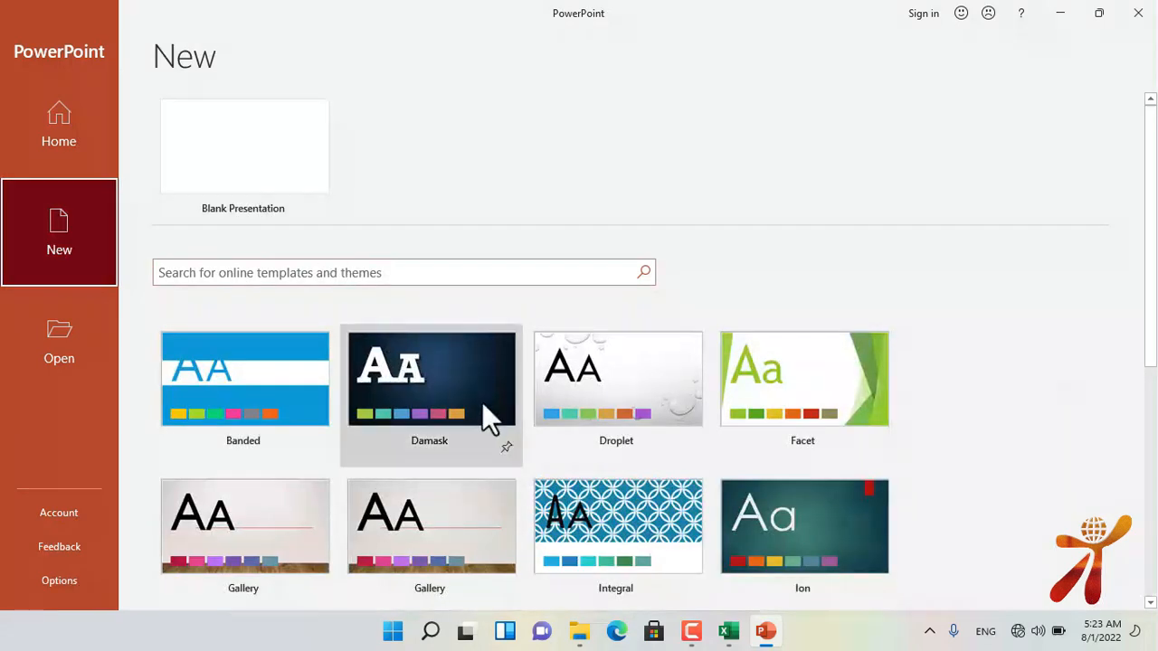
pyautogui.click(464, 369)
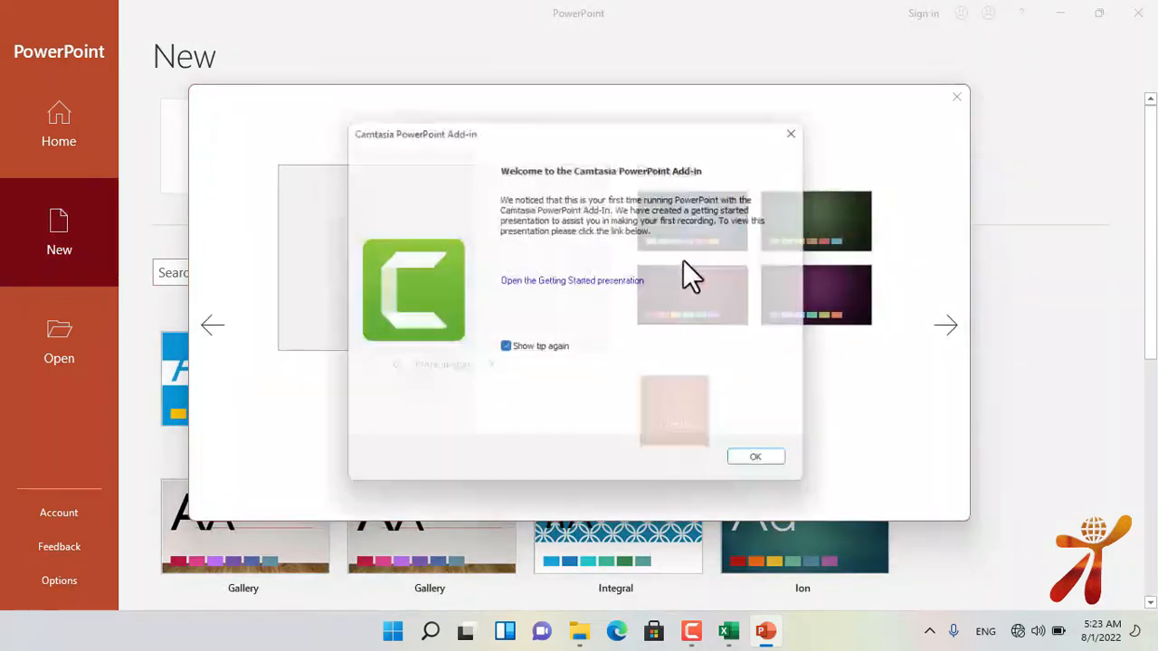
pyautogui.click(767, 468)
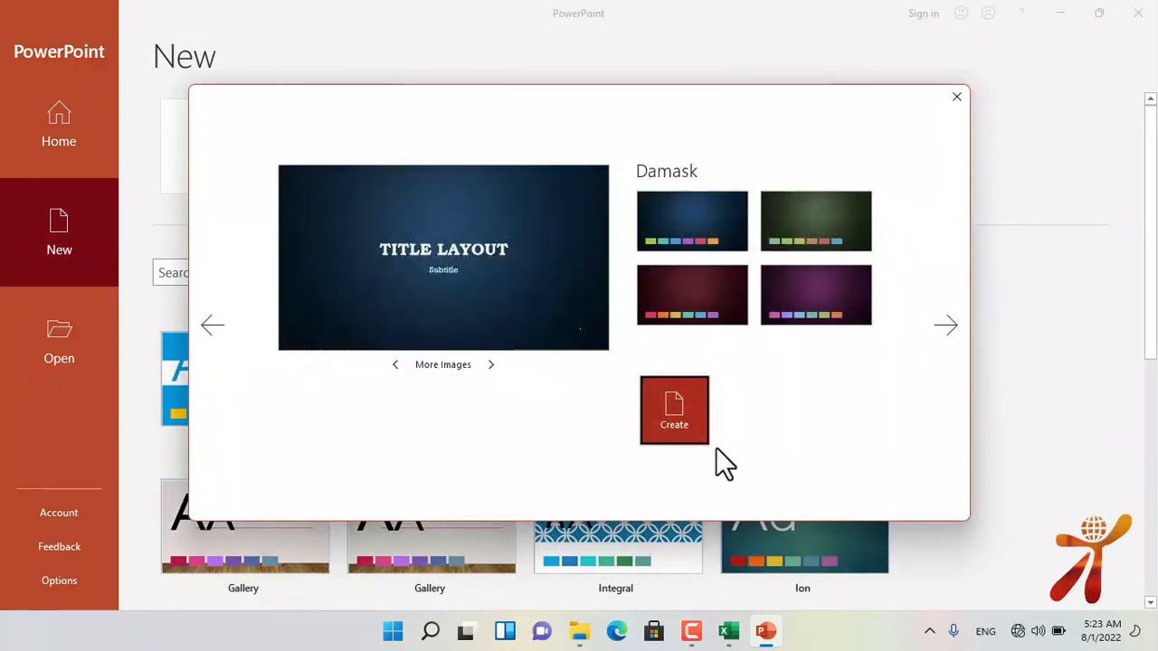
pyautogui.click(670, 411)
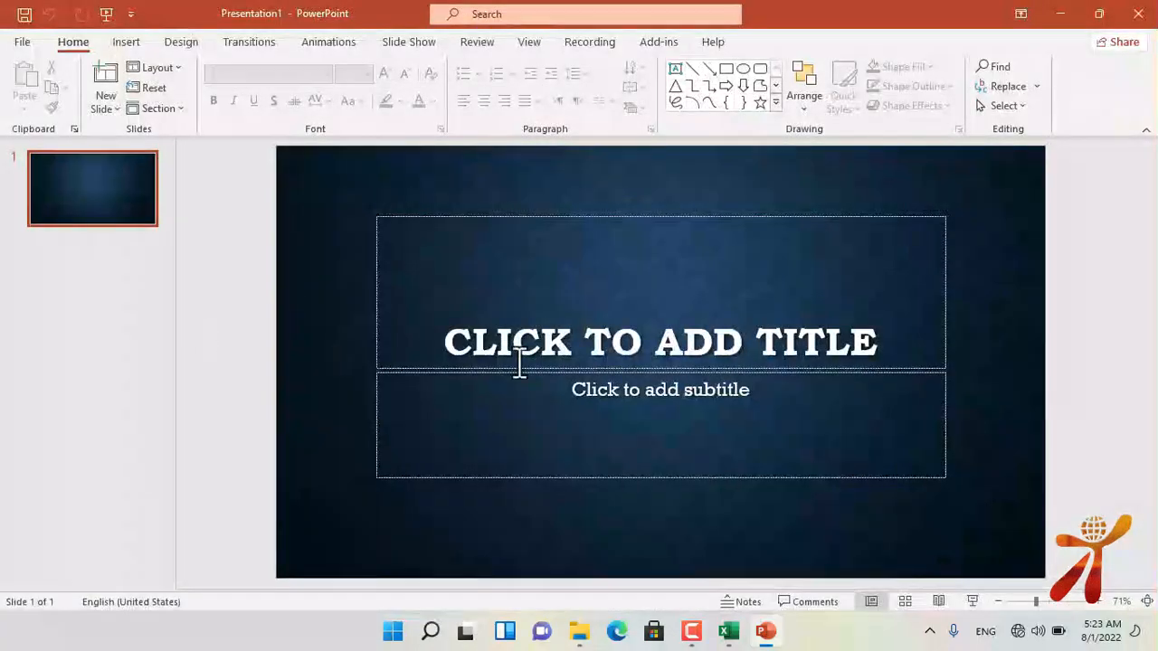
pyautogui.click(645, 350)
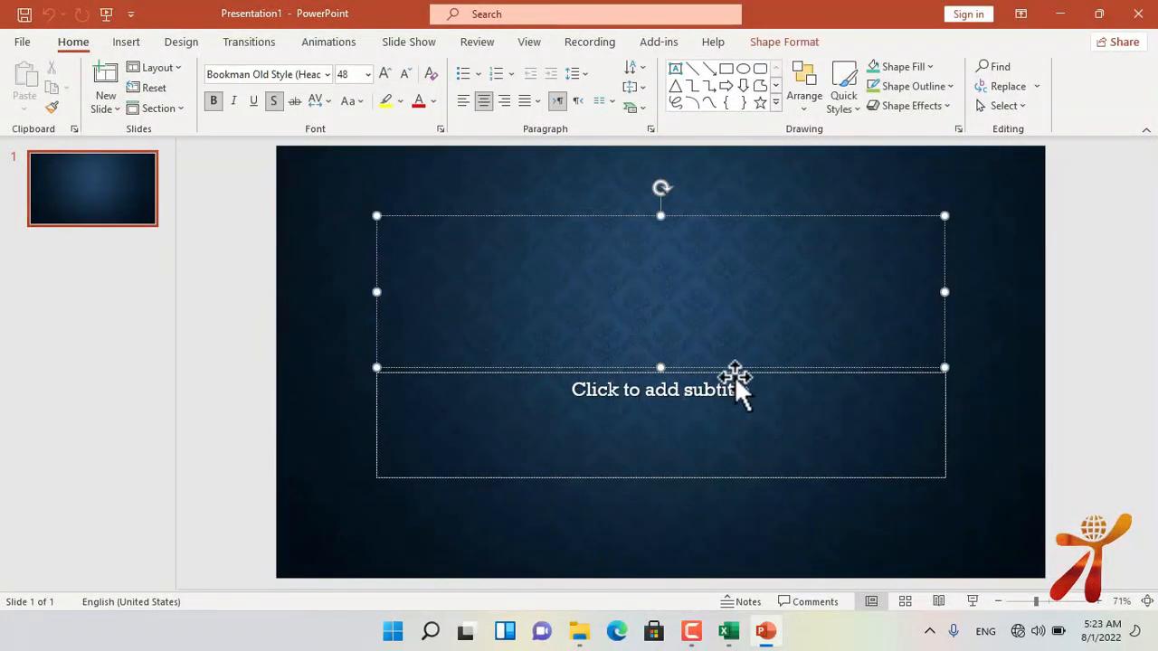
pyautogui.write('HELLO')
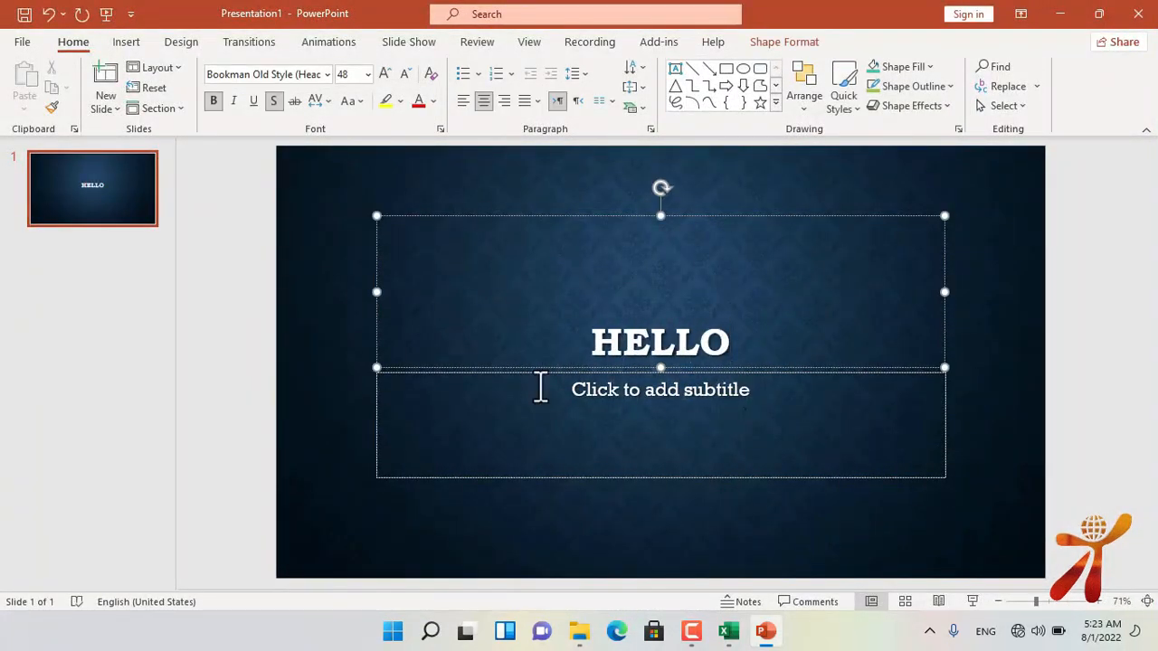
# Step: Duplicate the HELLO title slide twelve times, making a 13-slide presentation
pyautogui.click(50, 305)
pyautogui.click(93, 196)
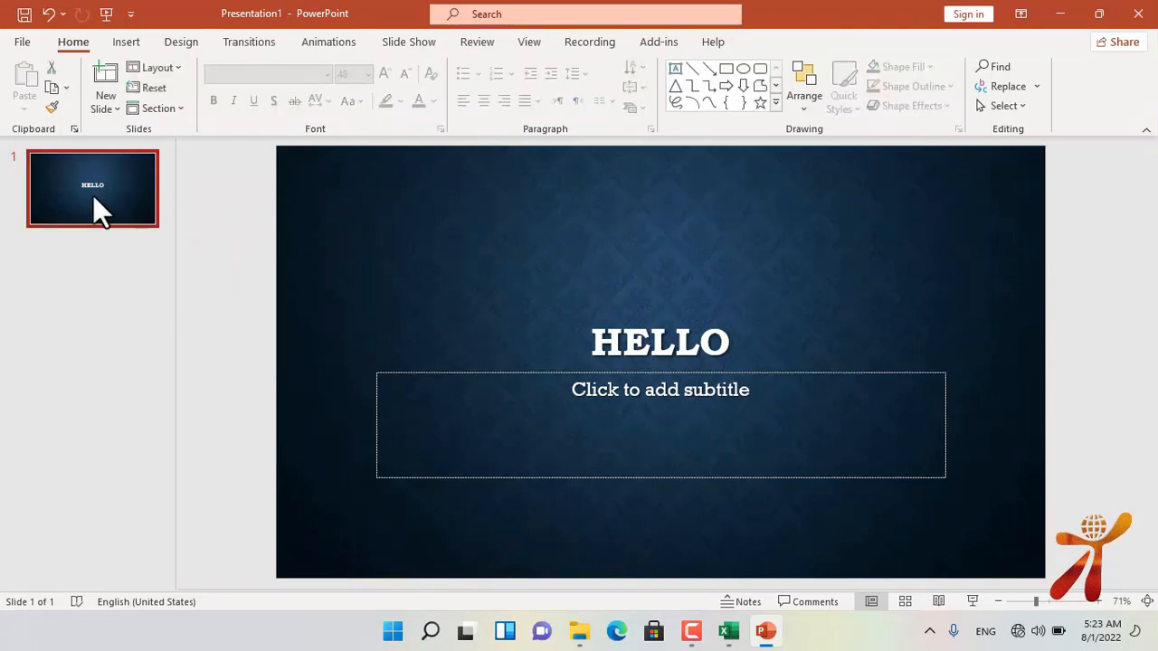
pyautogui.hotkey('ctrl', 'd')
pyautogui.hotkey('ctrl', 'd')
pyautogui.hotkey('ctrl', 'd')
pyautogui.hotkey('ctrl', 'd')
pyautogui.hotkey('ctrl', 'd')
pyautogui.hotkey('ctrl', 'd')
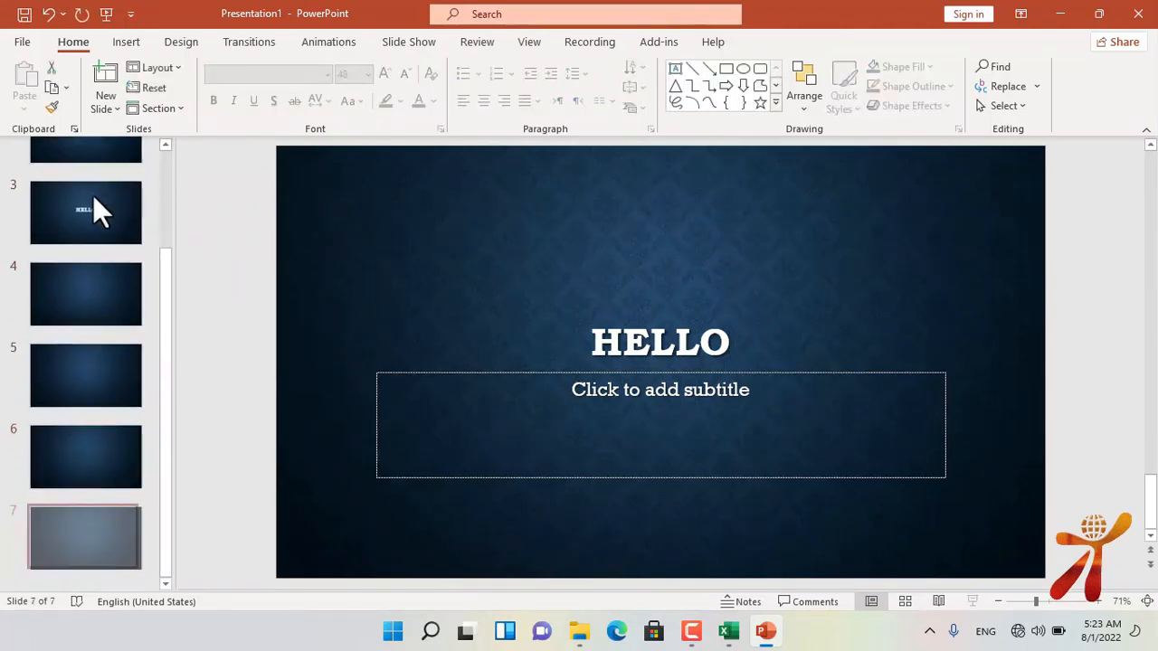
pyautogui.hotkey('ctrl', 'd')
pyautogui.hotkey('ctrl', 'd')
pyautogui.hotkey('ctrl', 'd')
pyautogui.hotkey('ctrl', 'd')
pyautogui.hotkey('ctrl', 'd')
pyautogui.hotkey('ctrl', 'd')
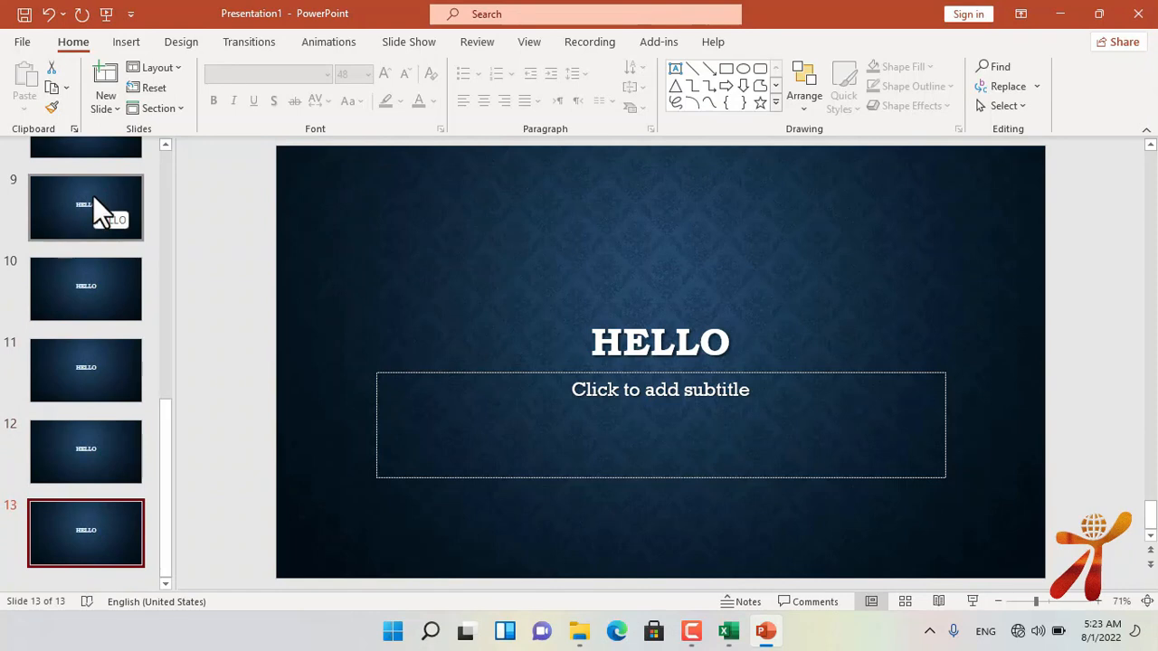
# Step: Open the presentation's print preview and set the print layout to 9 Slides Horizontal handouts
pyautogui.hotkey('ctrl', 'p')
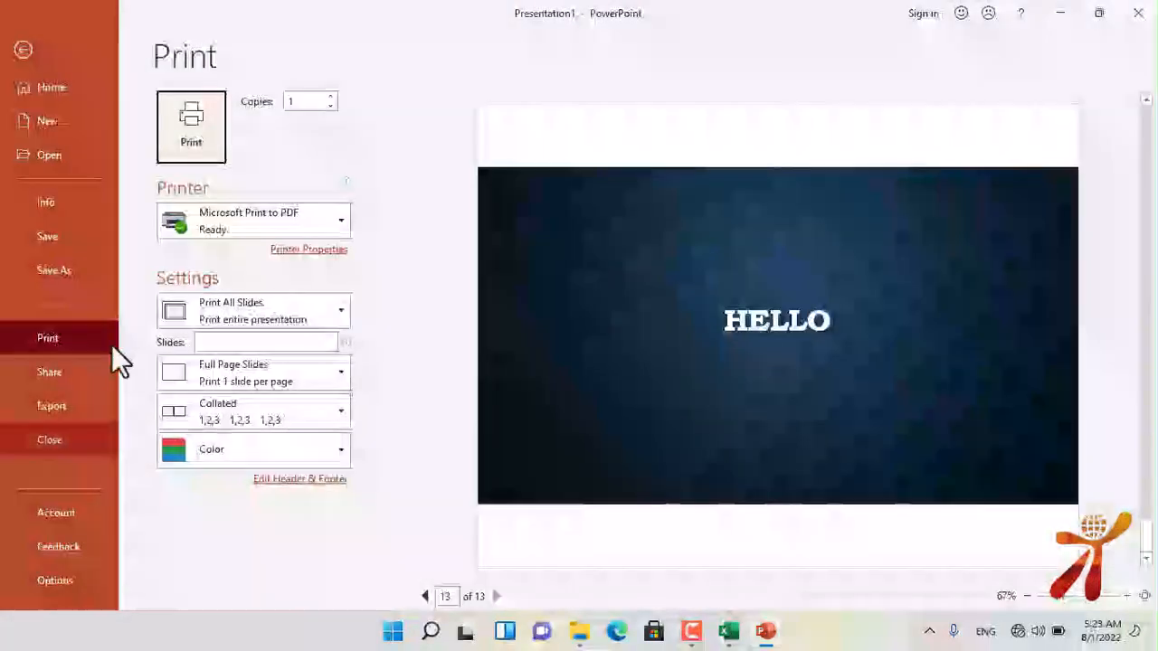
pyautogui.click(260, 378)
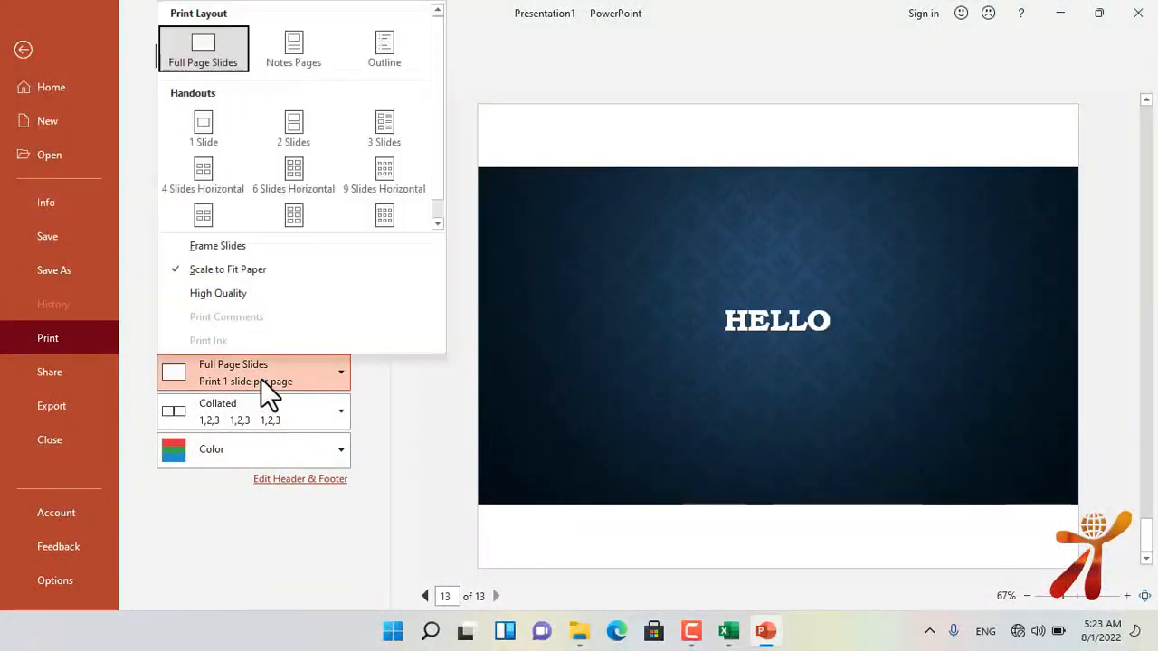
pyautogui.click(385, 174)
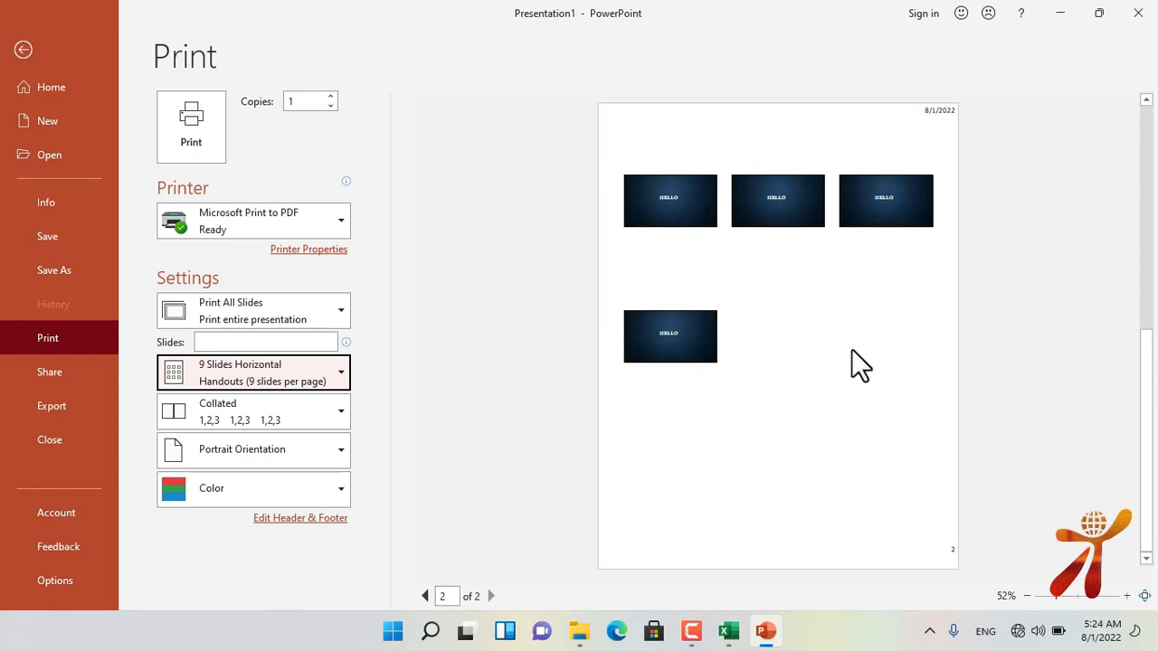
# Step: Leave the print preview and close the presentation without saving it
pyautogui.press('Escape')
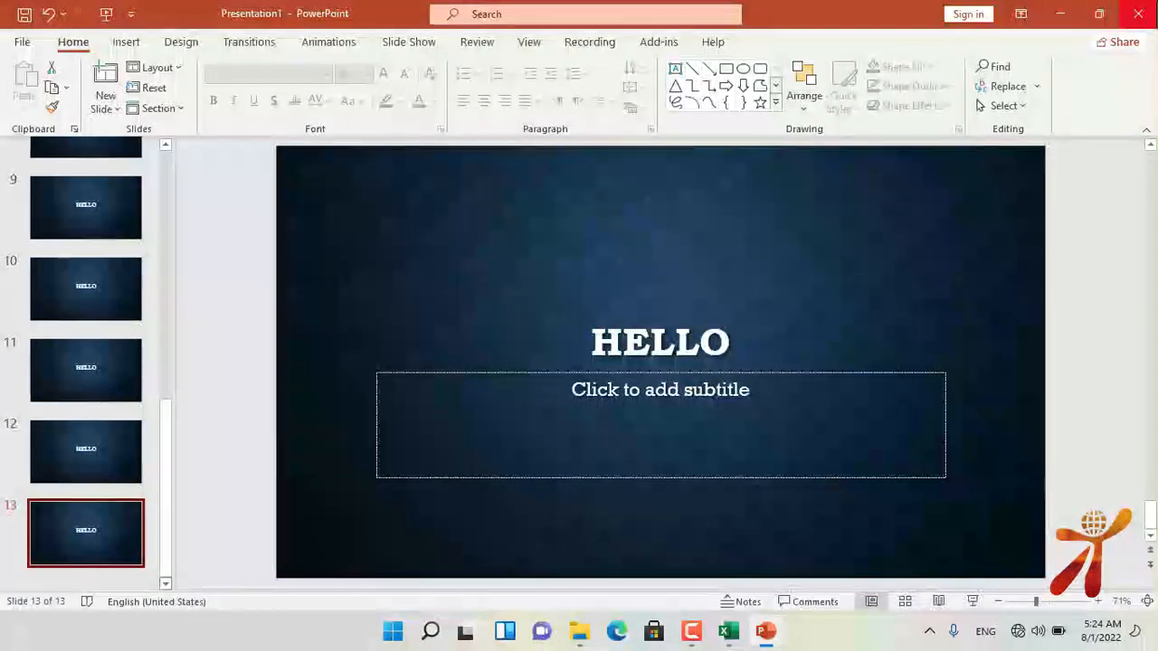
pyautogui.click(1140, 13)
pyautogui.click(625, 349)
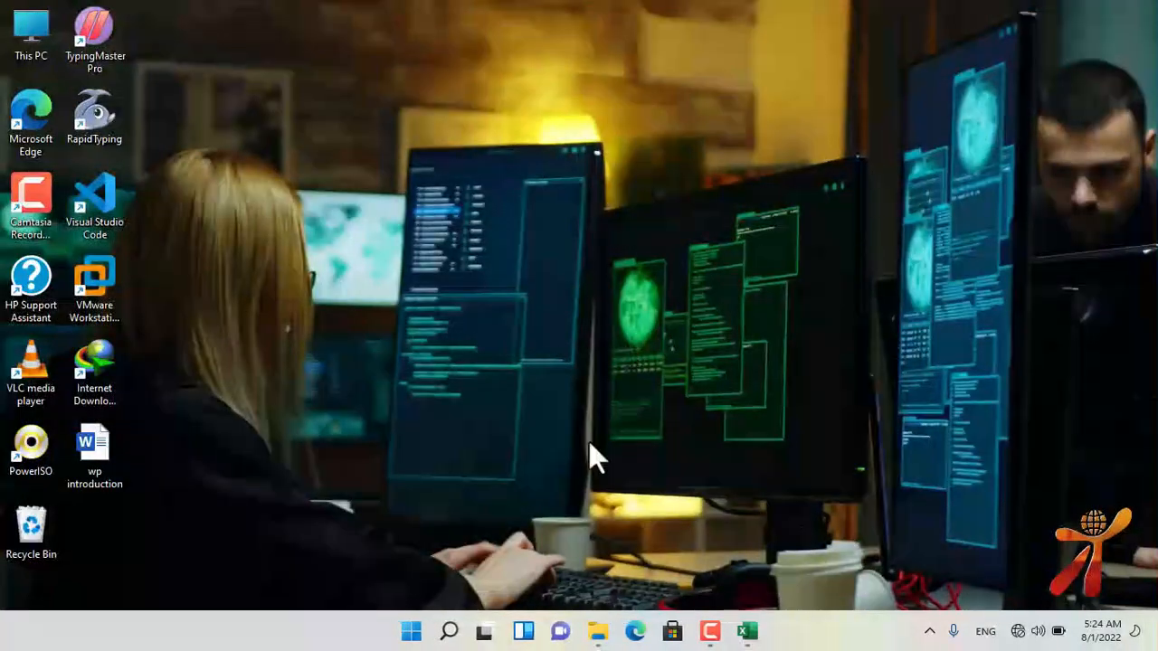
# Step: Switch to the accounting workbook in Excel, select the table A1:F11 and open the print preview
pyautogui.click(746, 636)
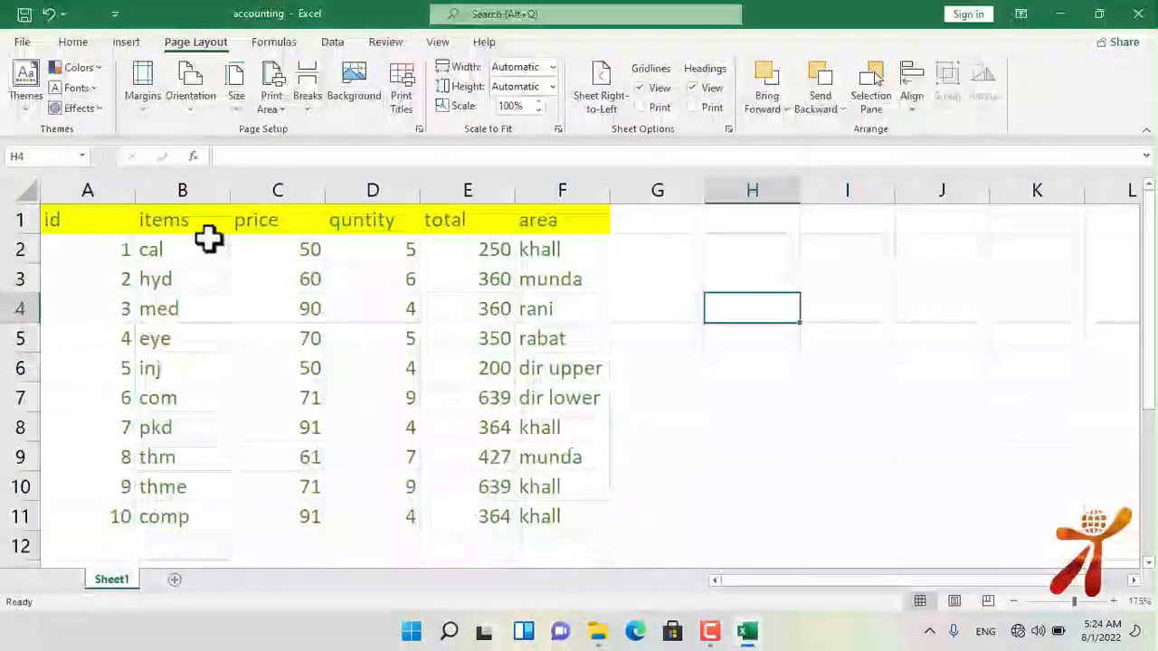
pyautogui.moveTo(45, 222); pyautogui.dragTo(534, 460)
pyautogui.hotkey('ctrl', 'p')
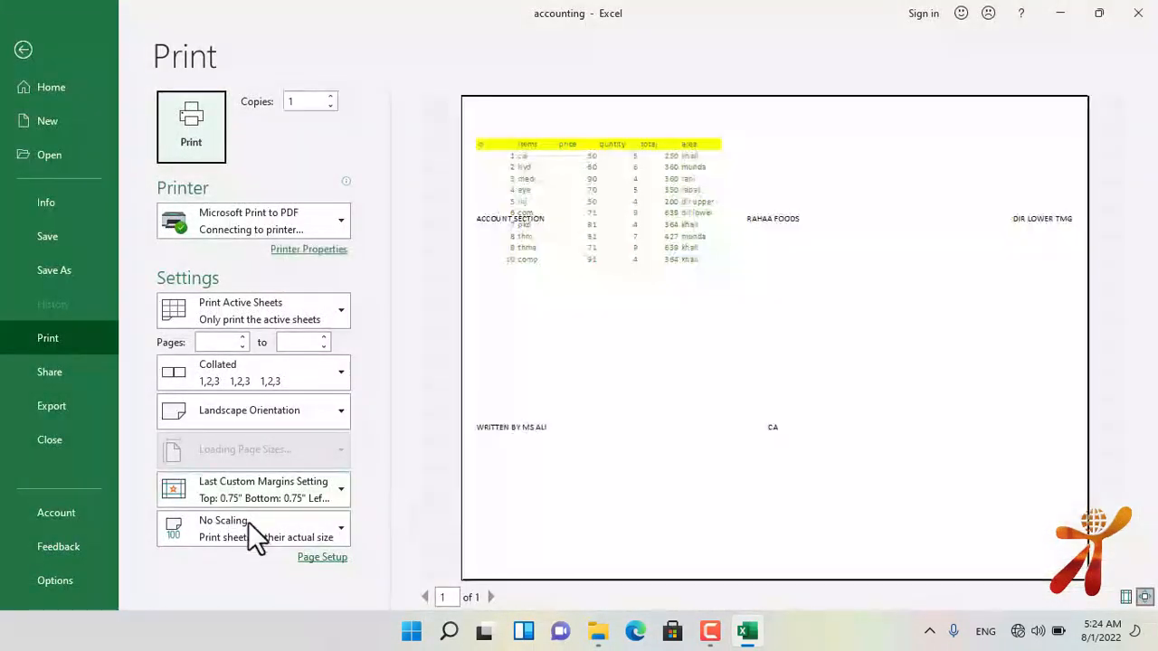
# Step: Examine the scaling and collation choices in the print settings, and return to the worksheet
pyautogui.click(269, 524)
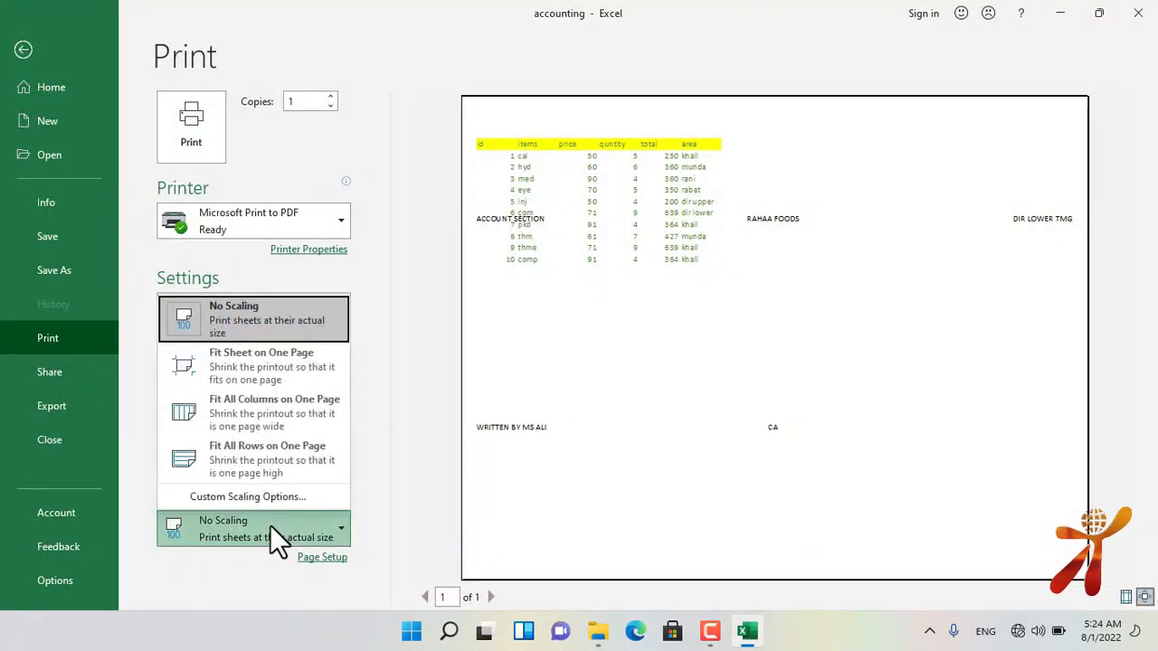
pyautogui.click(269, 525)
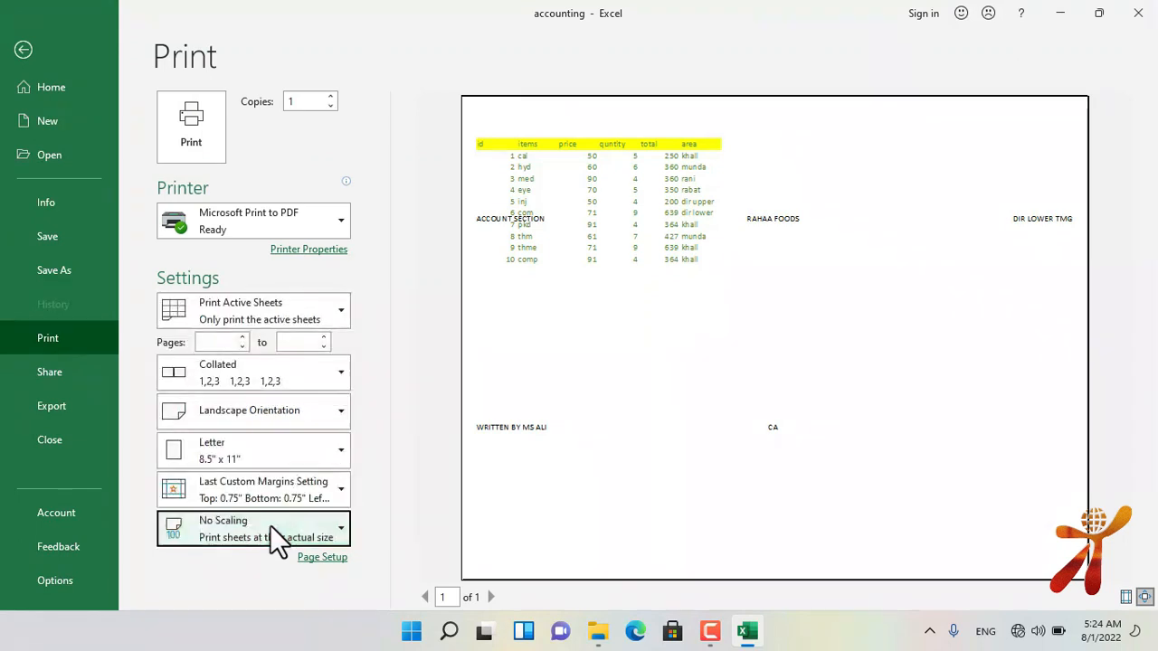
pyautogui.click(287, 398)
pyautogui.click(286, 400)
pyautogui.click(274, 380)
pyautogui.click(274, 381)
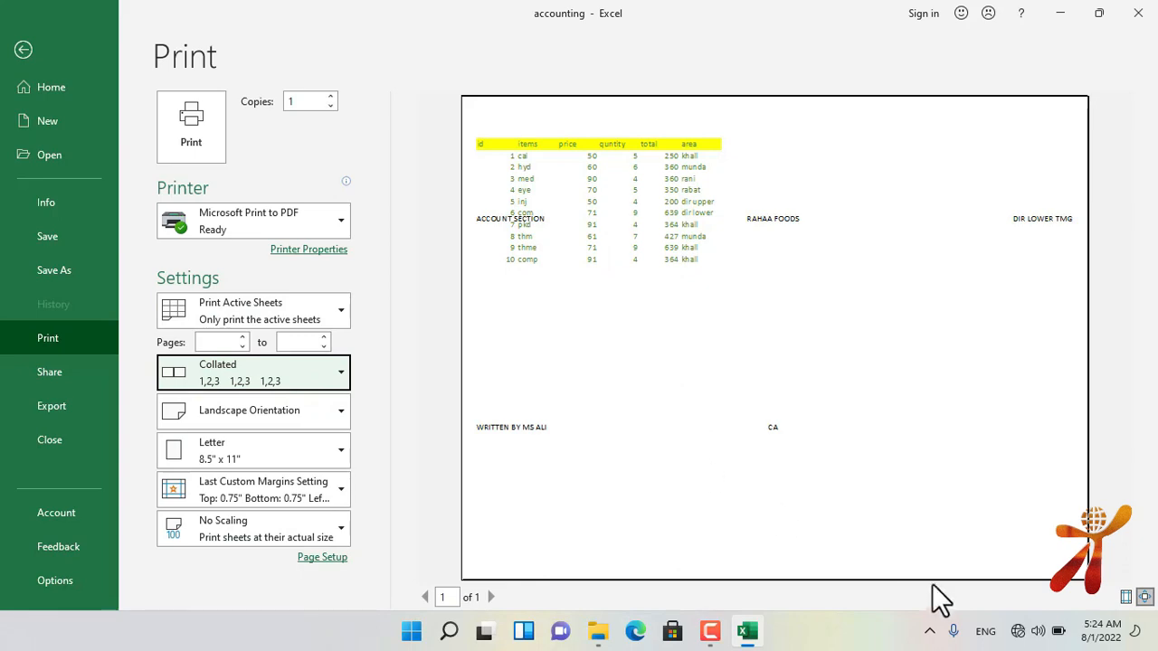
pyautogui.press('Escape')
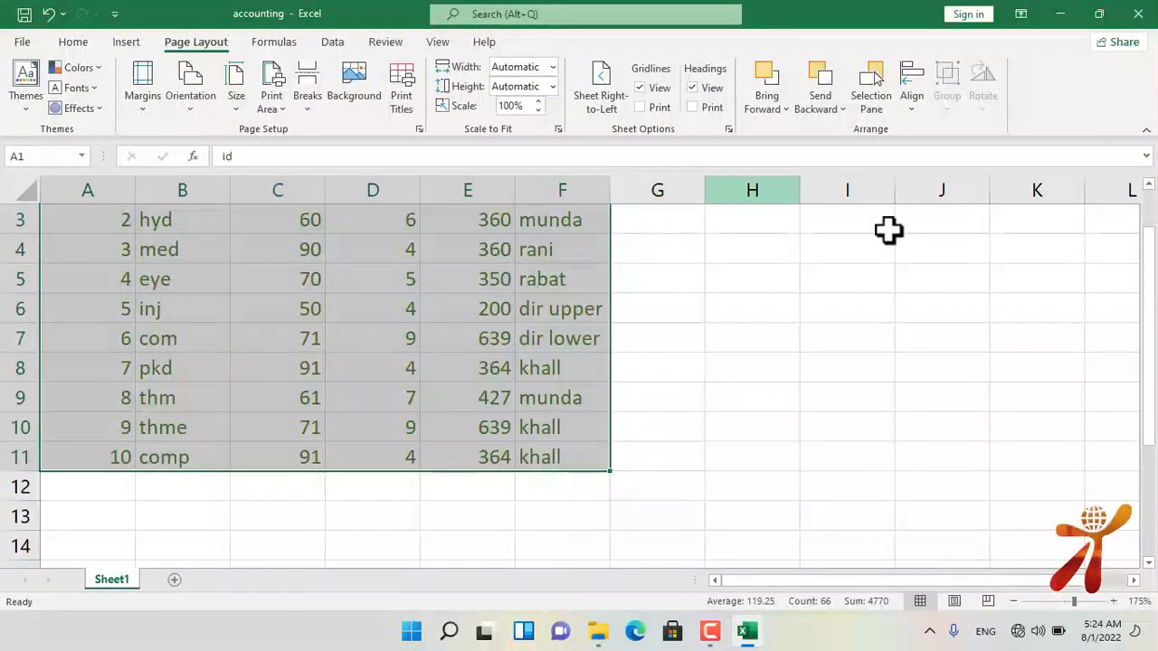
# Step: Set the worksheet's print scale to 50% and check it in the print preview
pyautogui.click(512, 107)
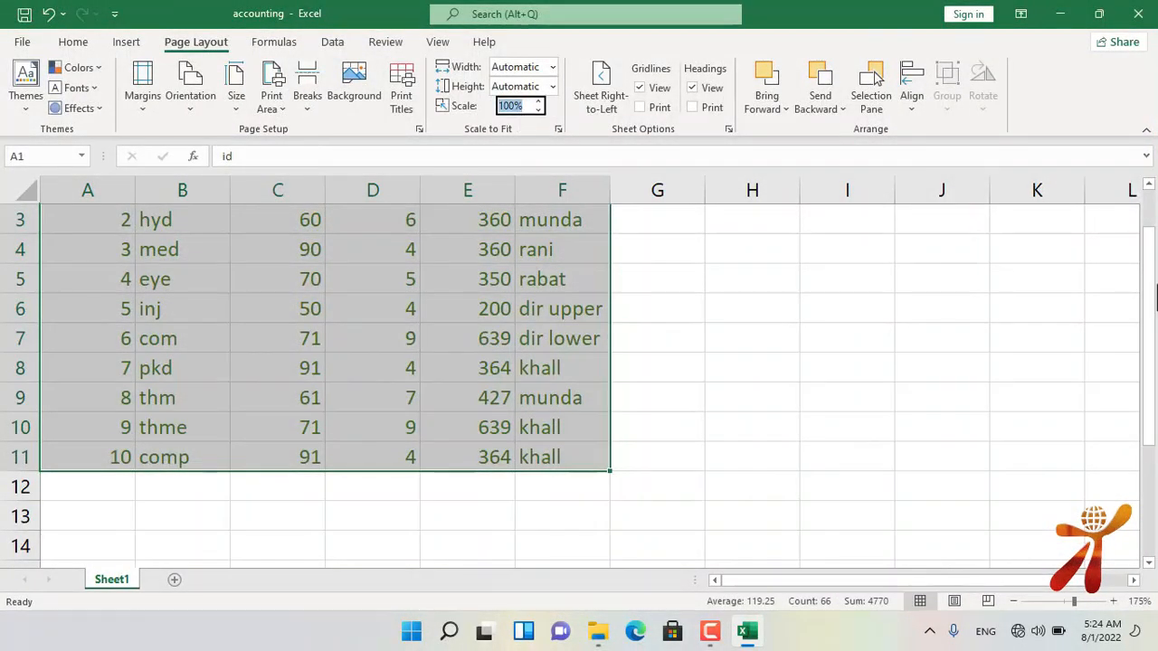
pyautogui.press('Return')
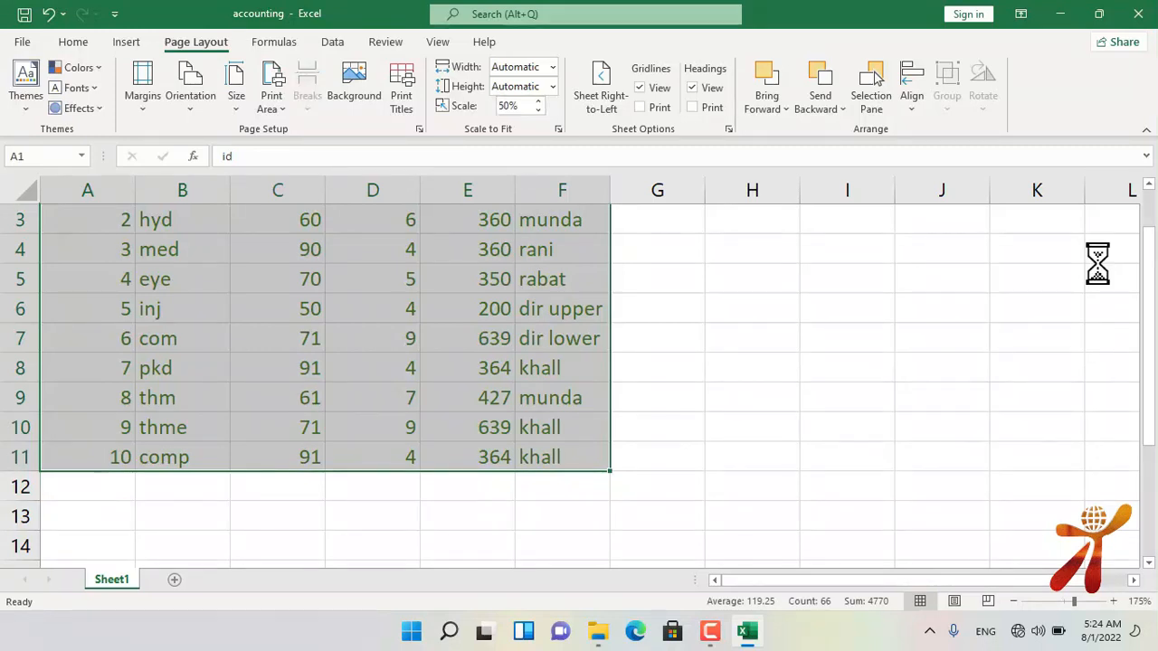
pyautogui.hotkey('ctrl', 'p')
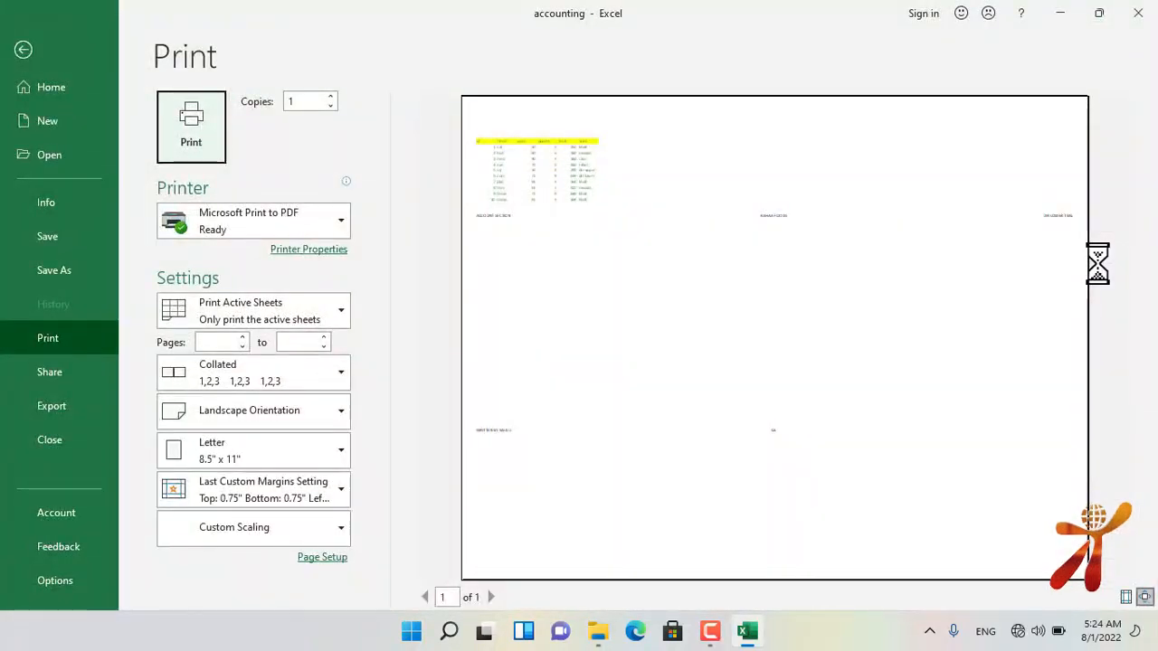
pyautogui.press('Escape')
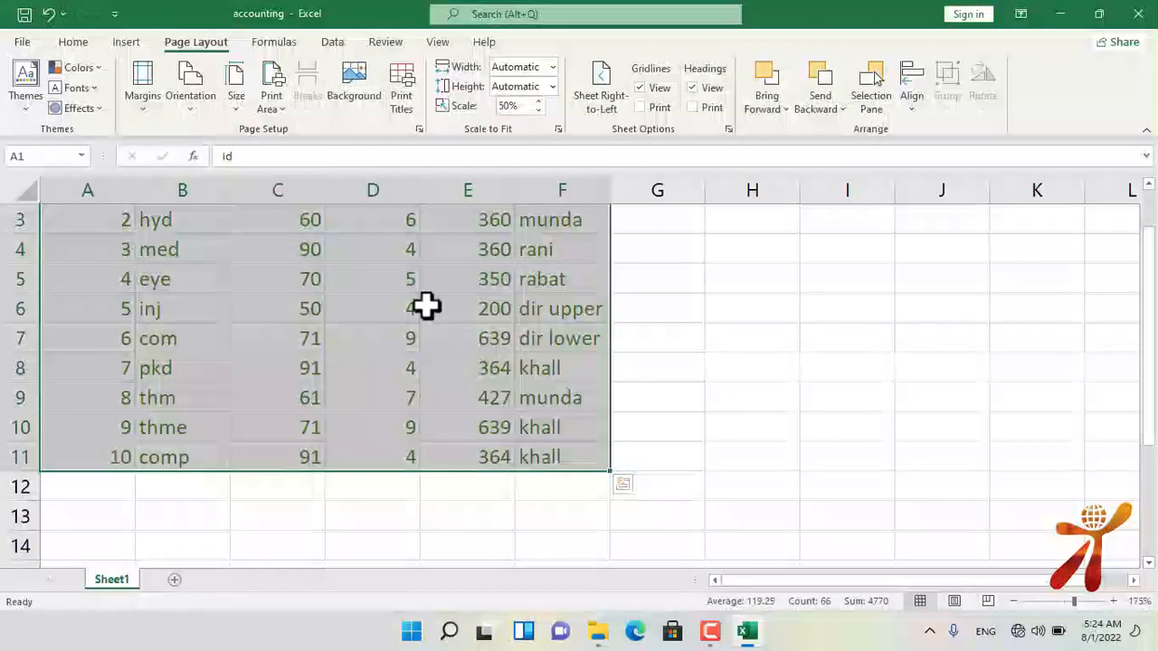
# Step: Reduce the selected table's font size to 8, and increase it back to 11
pyautogui.click(76, 42)
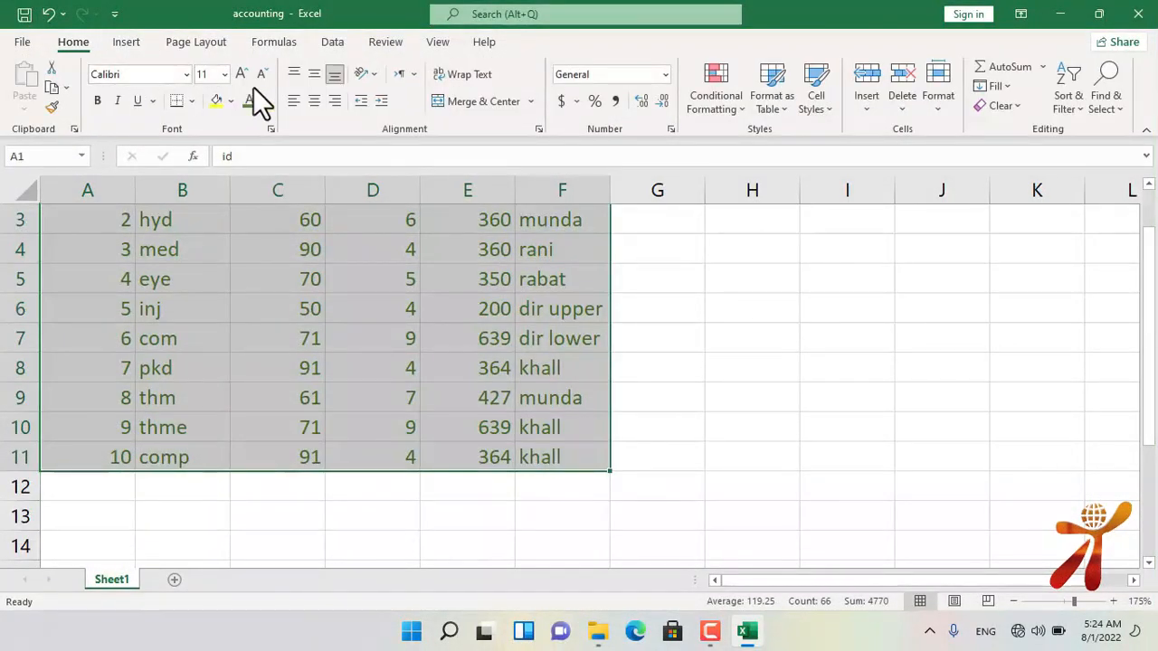
pyautogui.click(263, 69)
pyautogui.click(263, 69)
pyautogui.click(263, 69)
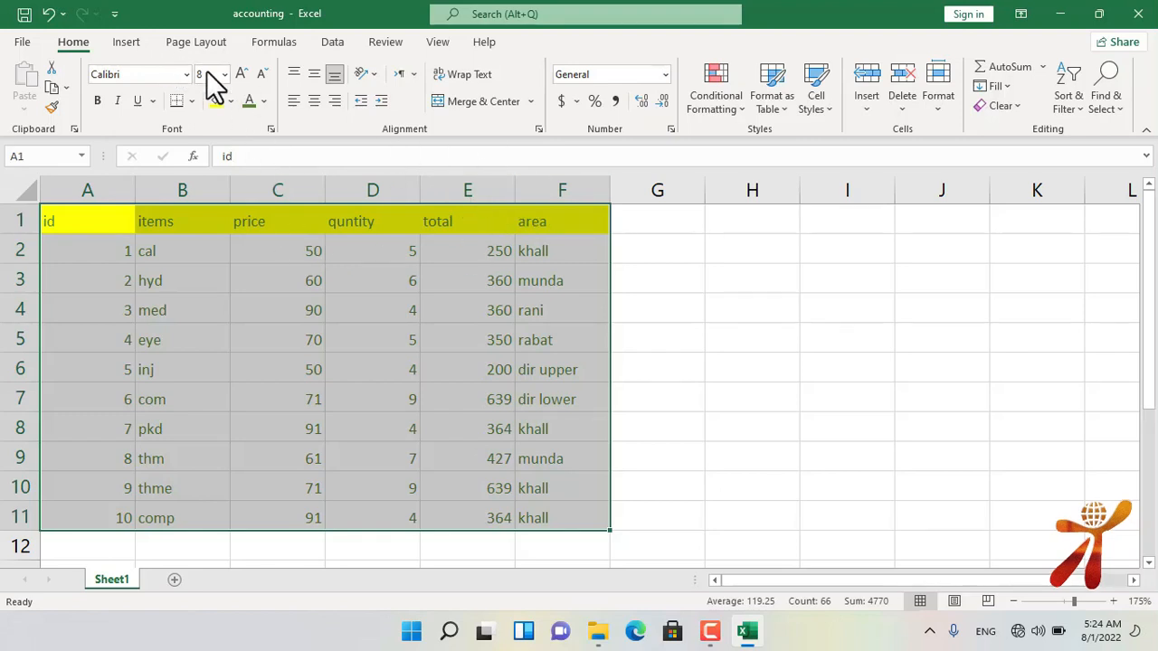
pyautogui.click(244, 73)
pyautogui.click(244, 72)
pyautogui.click(244, 72)
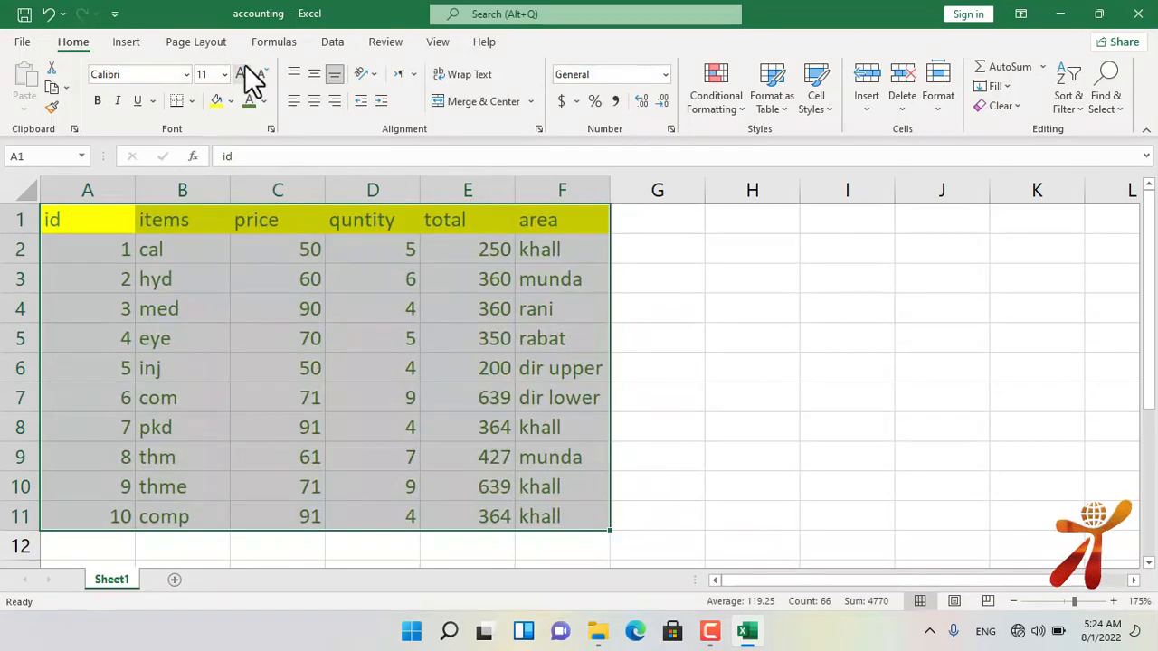
# Step: Set the worksheet's print scale to 200% and check it in the print preview
pyautogui.click(199, 42)
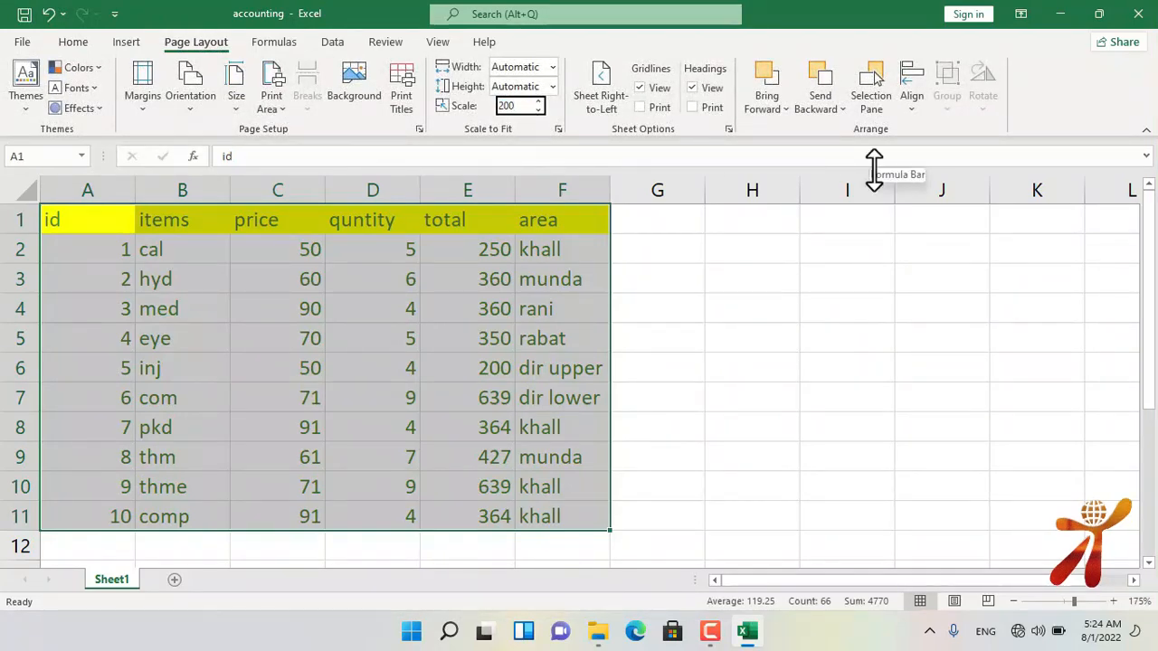
pyautogui.press('Return')
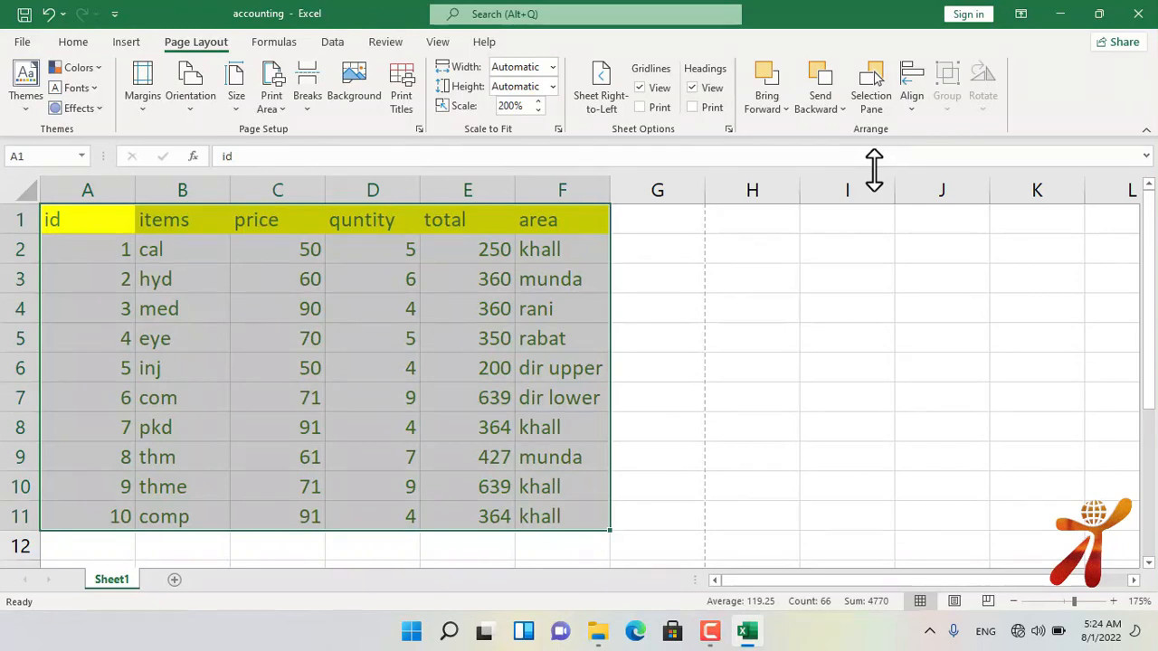
pyautogui.hotkey('ctrl', 'p')
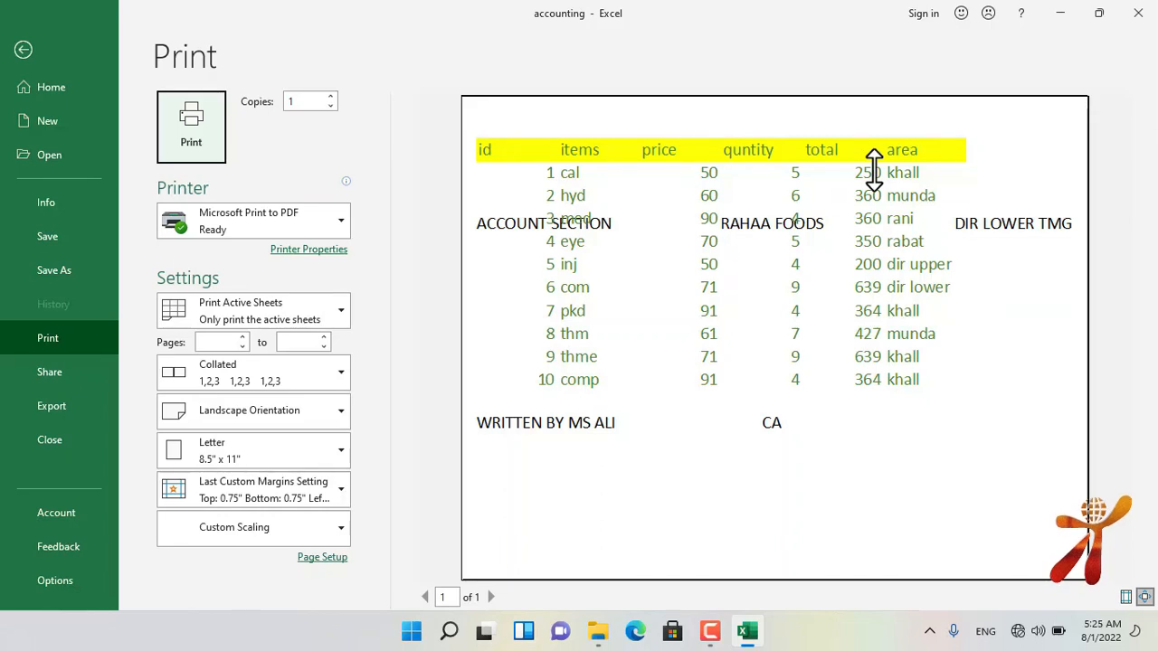
pyautogui.press('Escape')
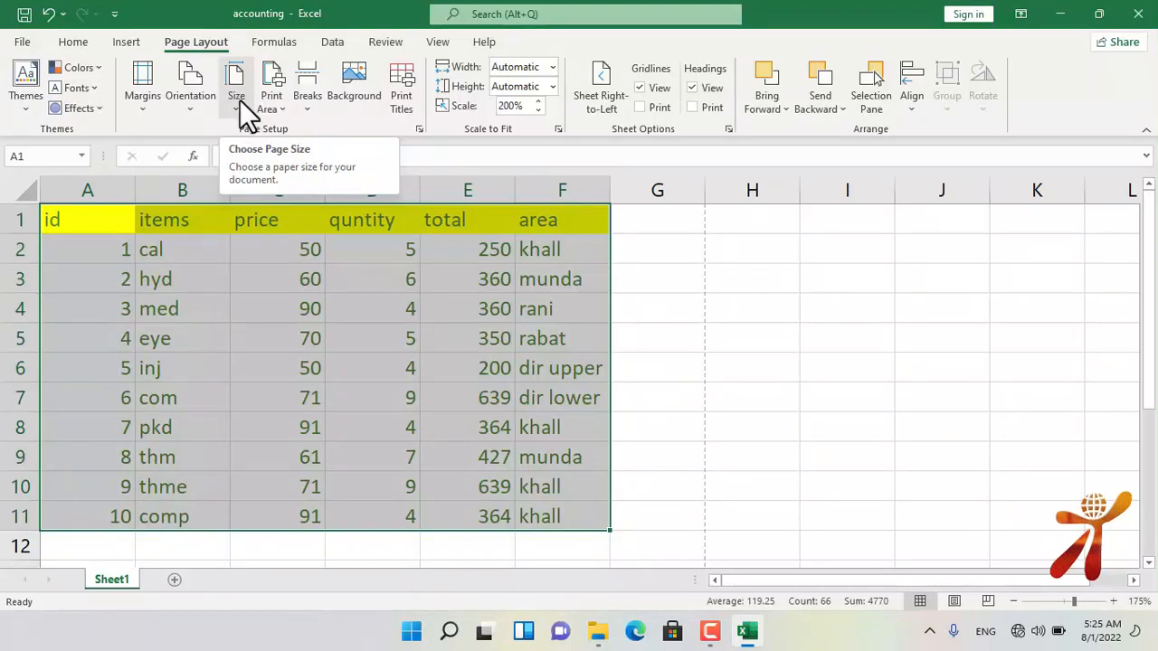
# Step: Deselect the table and choose Letter, 8.5" x 11", as the worksheet's paper size
pyautogui.click(815, 277)
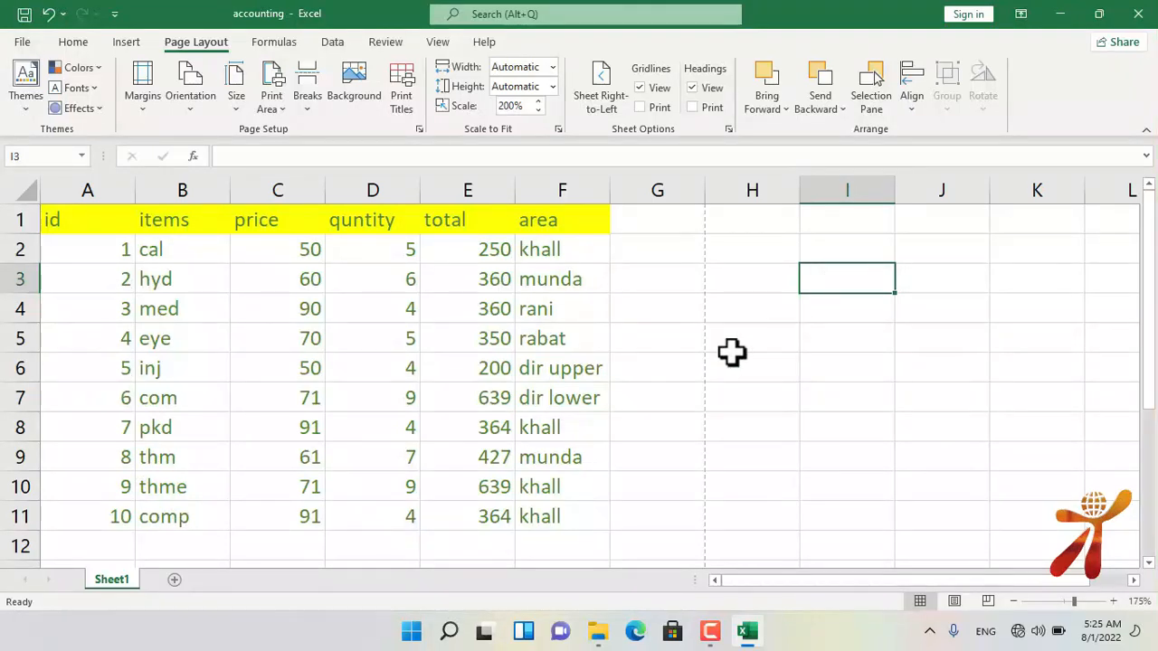
pyautogui.click(238, 93)
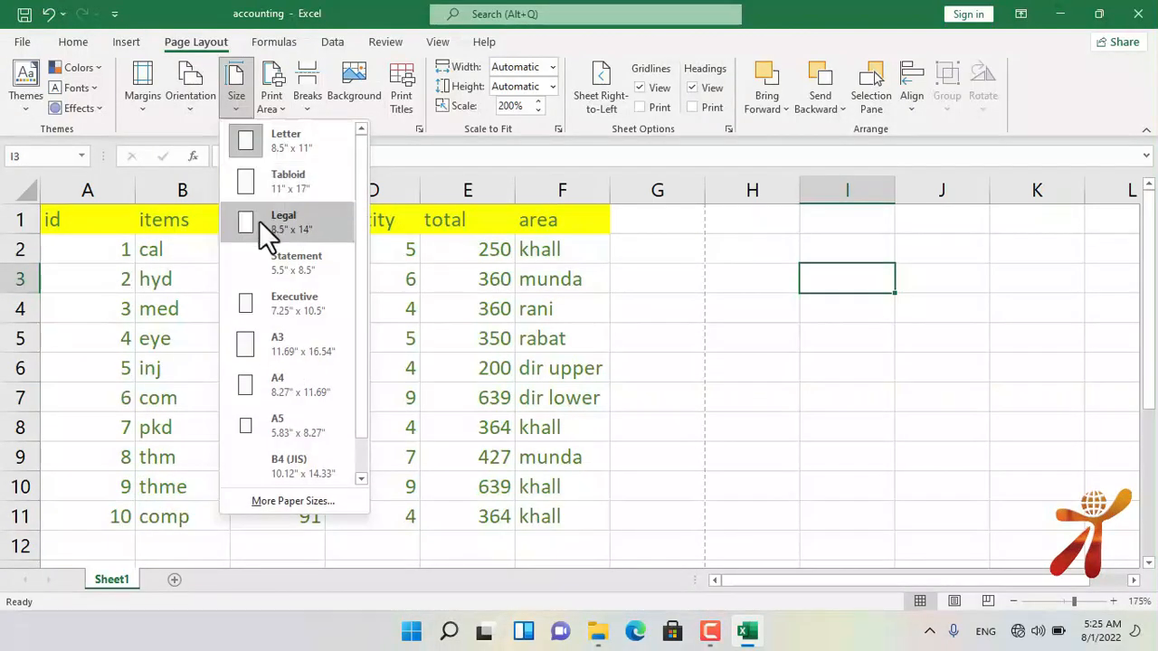
pyautogui.click(298, 140)
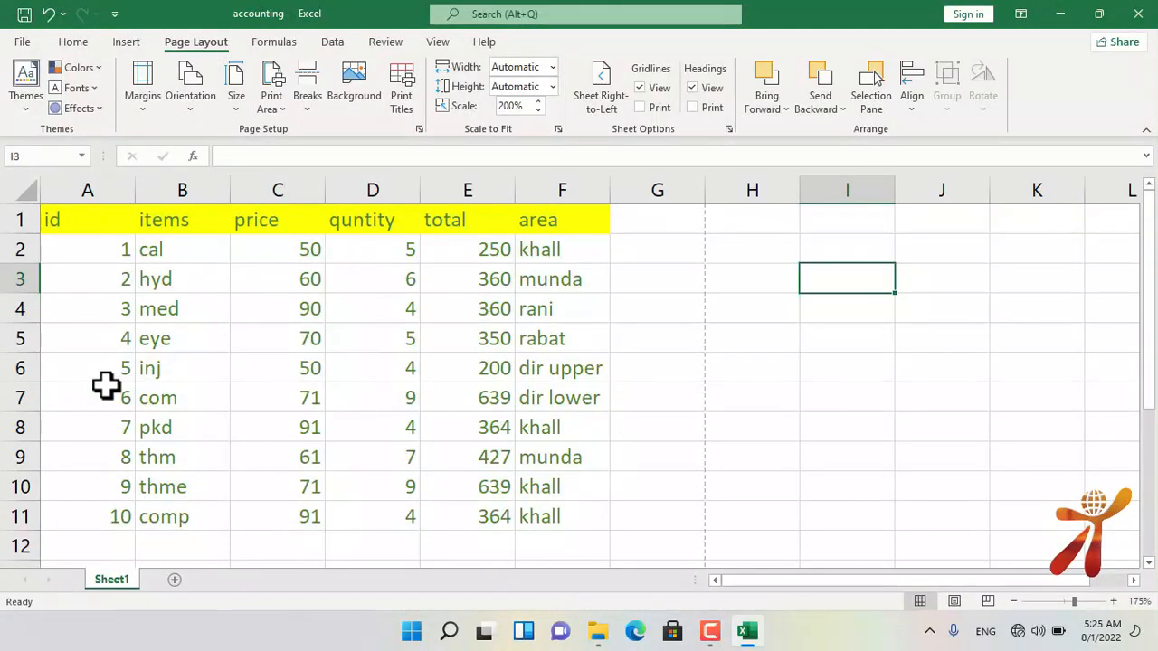
# Step: In the print preview, set the worksheet to Portrait Orientation and Legal 8.5" x 14" paper
pyautogui.hotkey('ctrl', 'p')
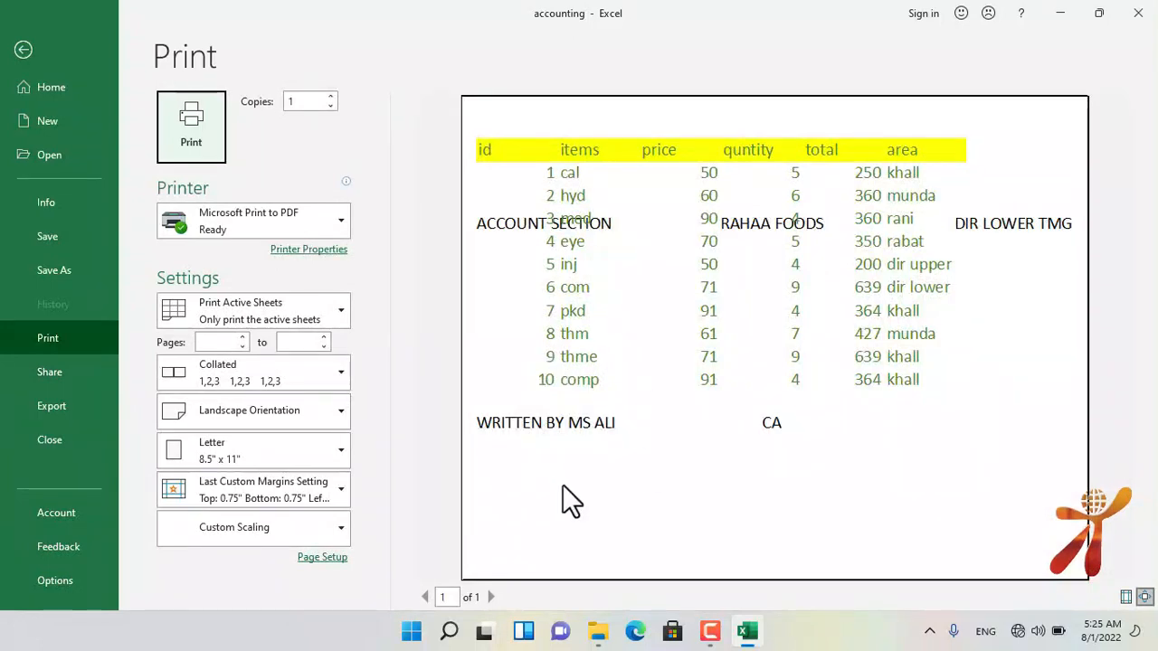
pyautogui.click(261, 411)
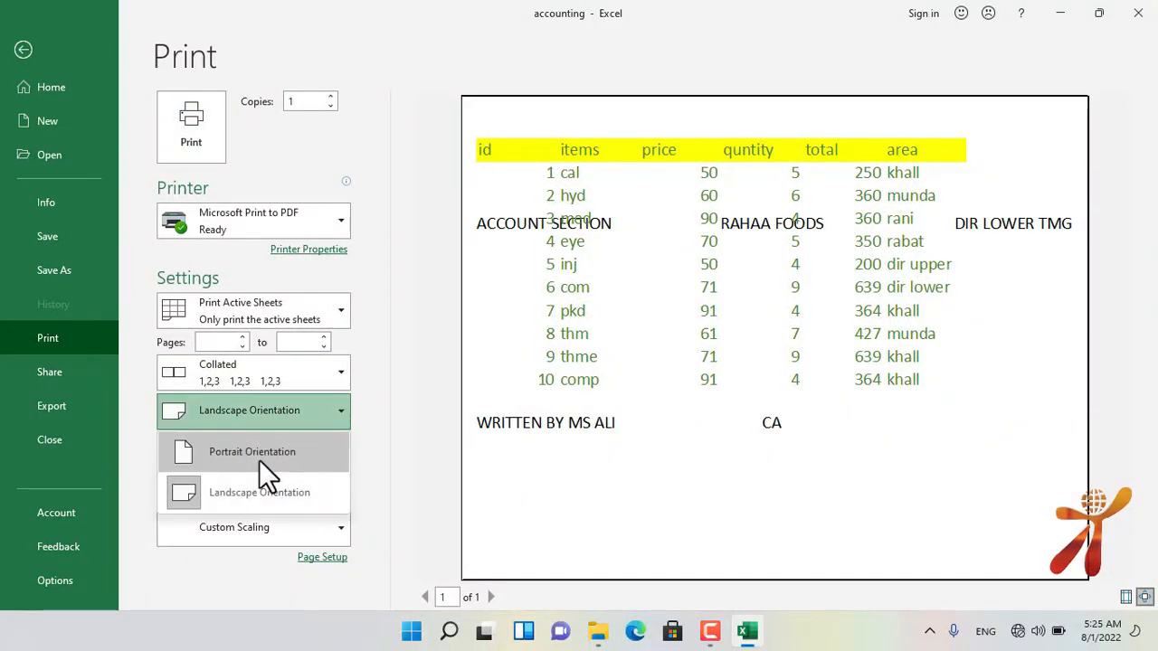
pyautogui.click(259, 457)
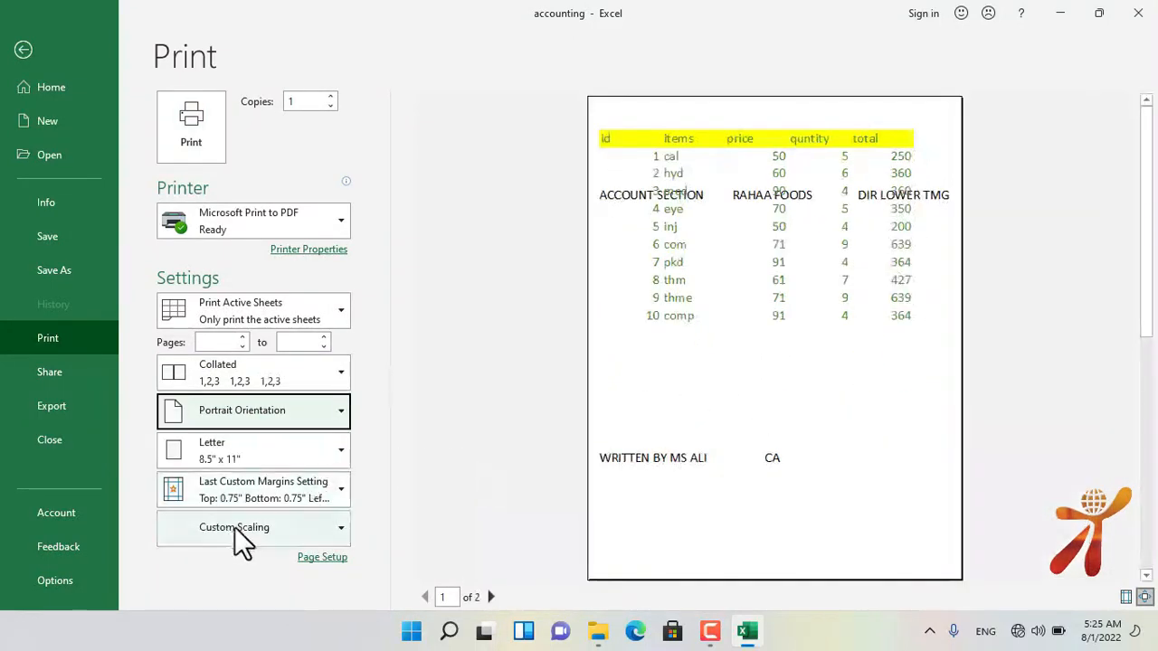
pyautogui.click(264, 449)
pyautogui.click(239, 137)
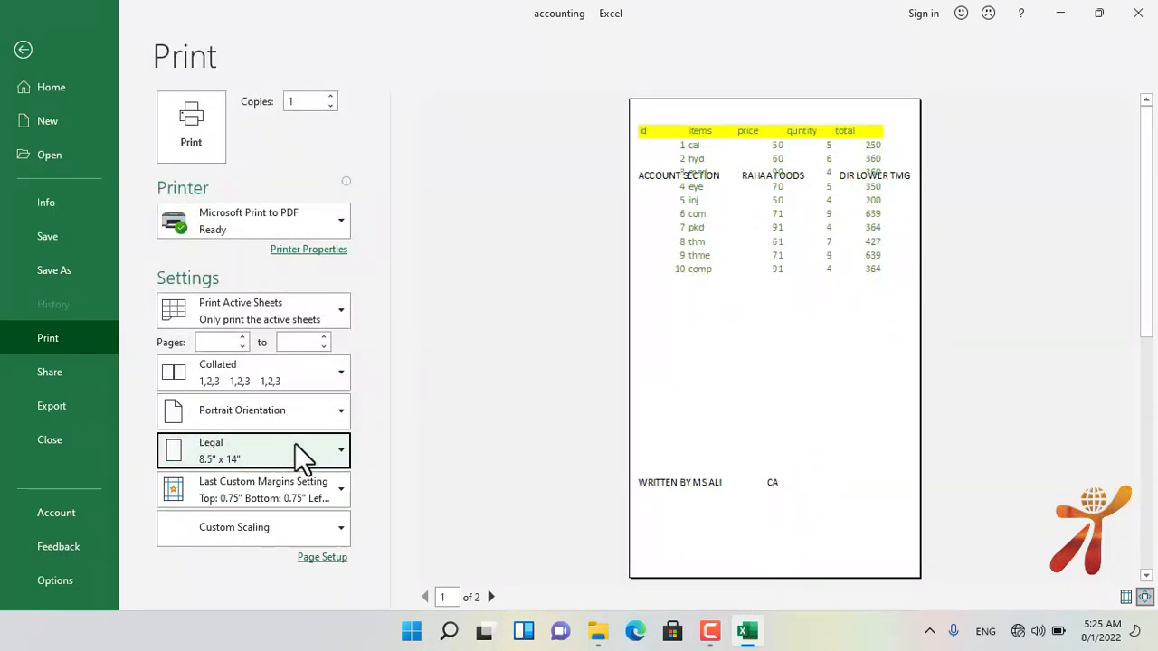
# Step: Review the page settings in Page Setup through the additional paper sizes, accept them and return to the worksheet
pyautogui.click(246, 456)
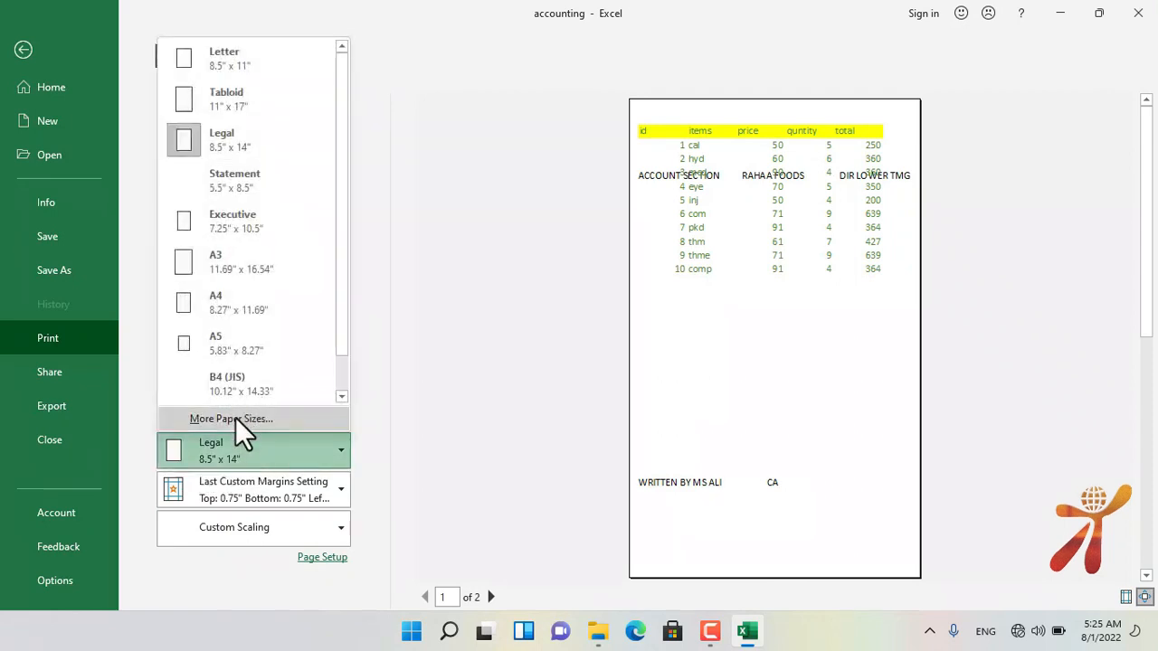
pyautogui.click(235, 418)
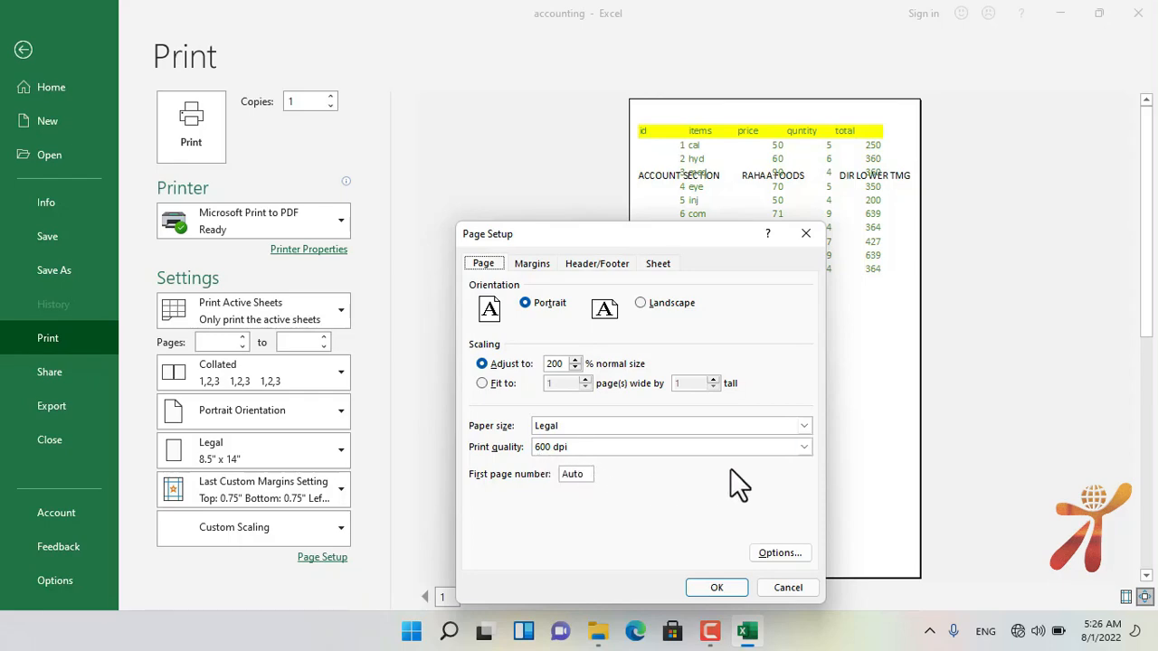
pyautogui.press('Return')
pyautogui.press('Escape')
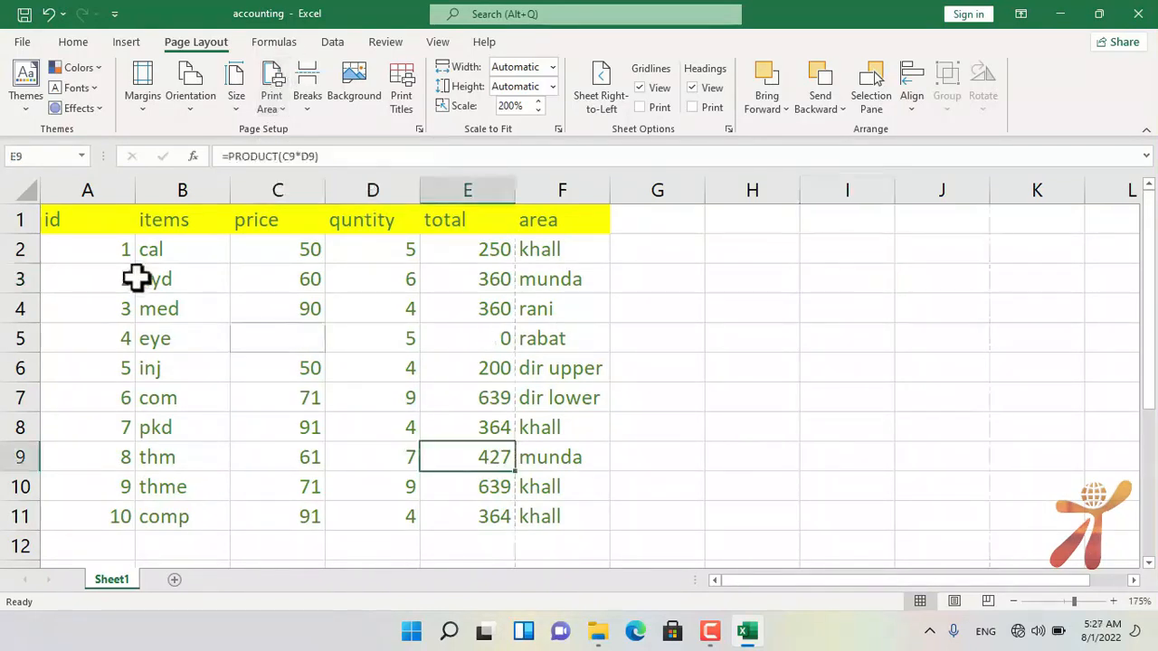
# Step: Copy the accounting table A1:F11 into a new blank workbook, starting at cell A1
pyautogui.moveTo(90, 219); pyautogui.dragTo(537, 524)
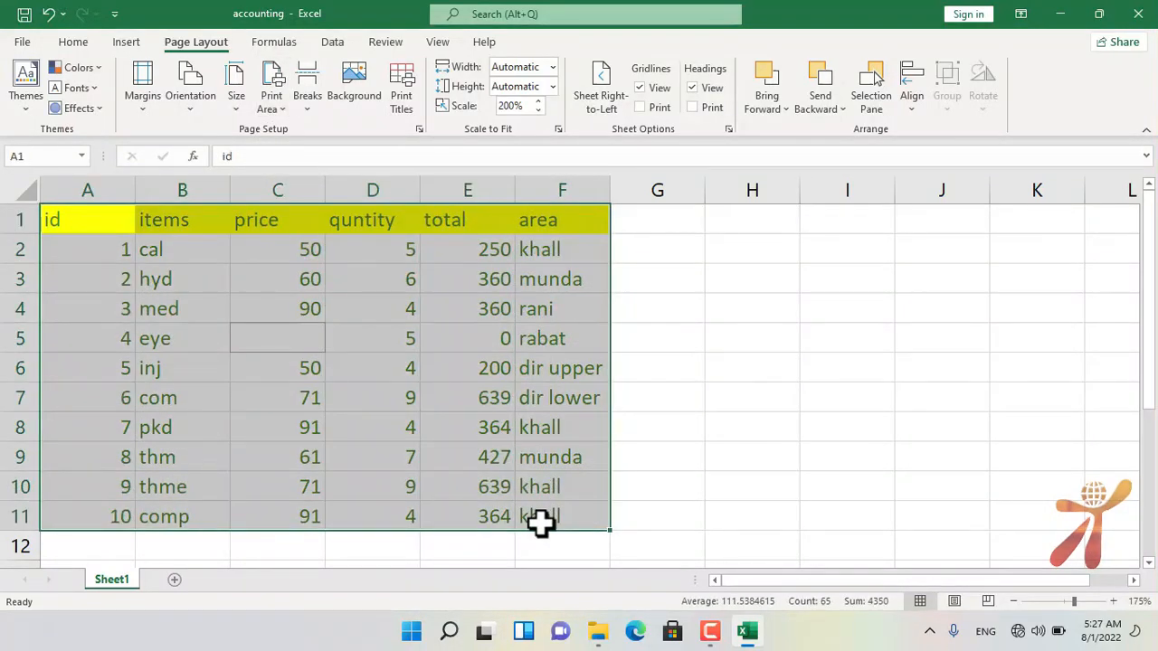
pyautogui.hotkey('ctrl', 'c')
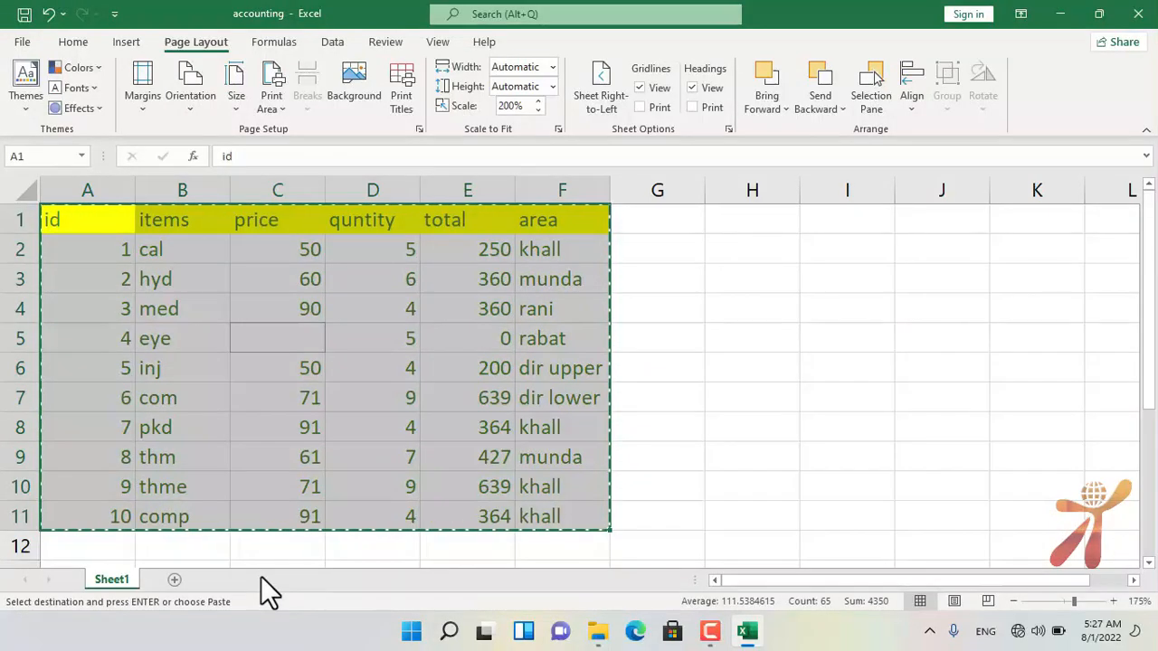
pyautogui.hotkey('ctrl', 'n')
pyautogui.hotkey('ctrl', 'v')
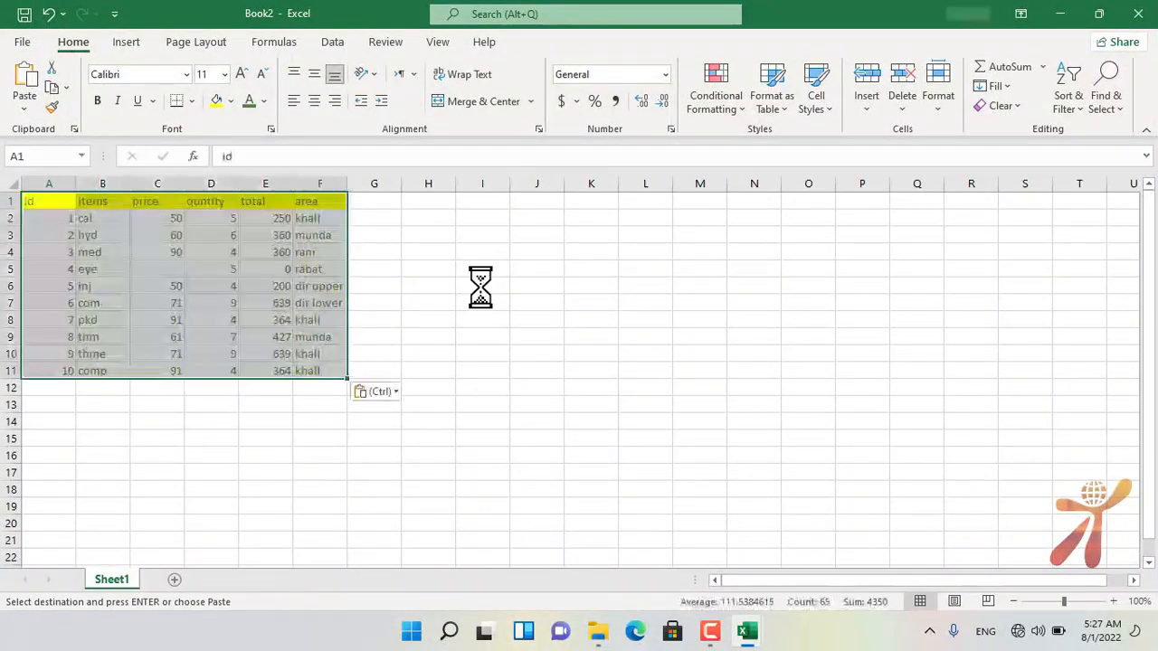
pyautogui.click(597, 412)
# Step: Set the single empty cell C5 as the print area and check it in the print preview
pyautogui.click(170, 270)
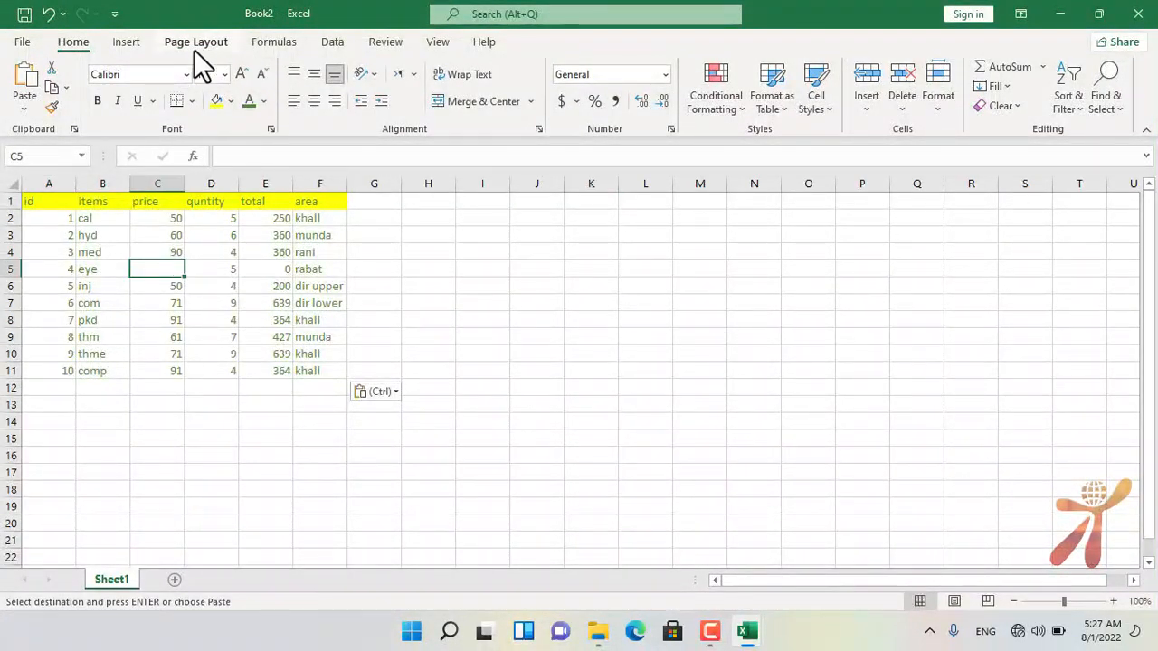
pyautogui.click(132, 42)
pyautogui.click(211, 43)
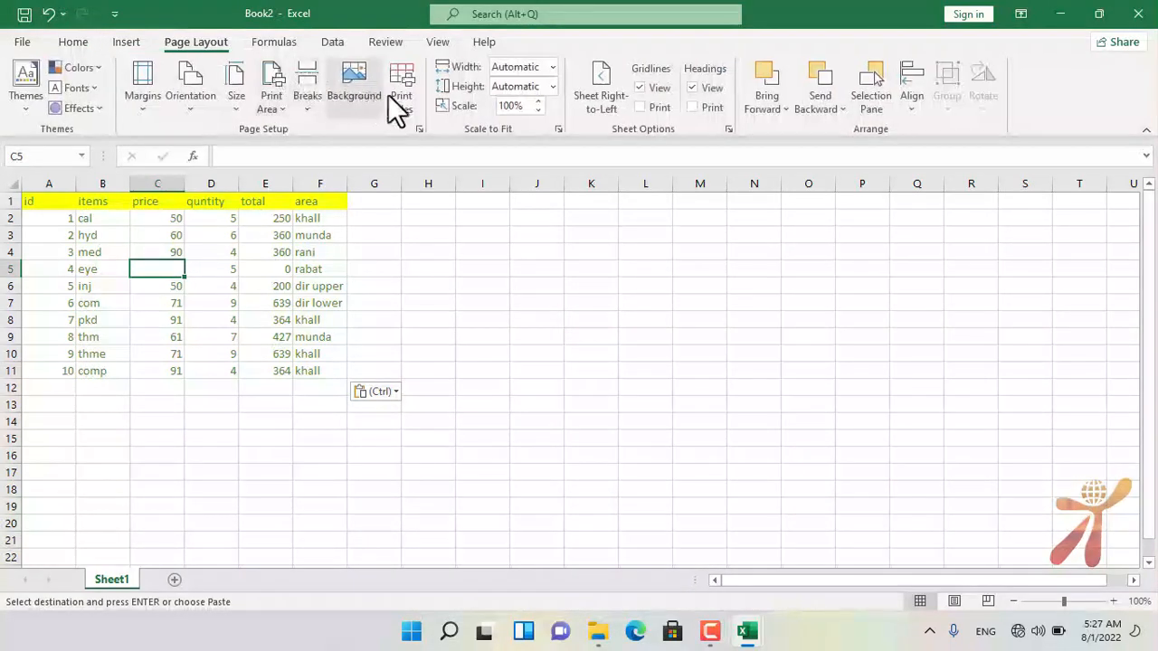
pyautogui.click(280, 110)
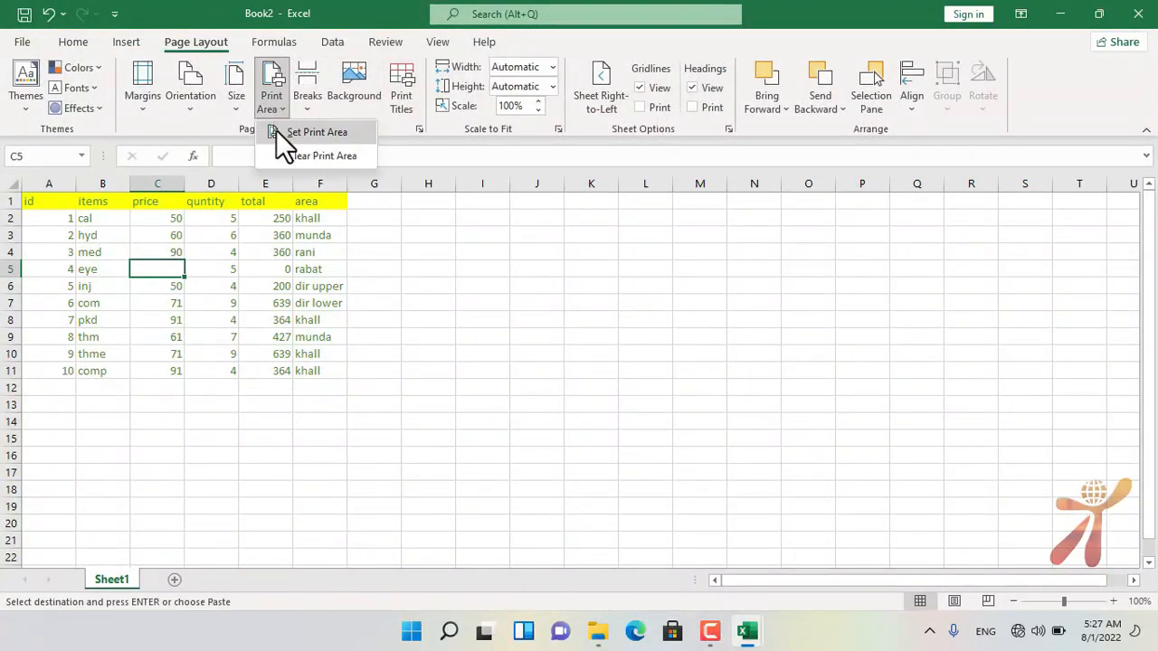
pyautogui.click(313, 135)
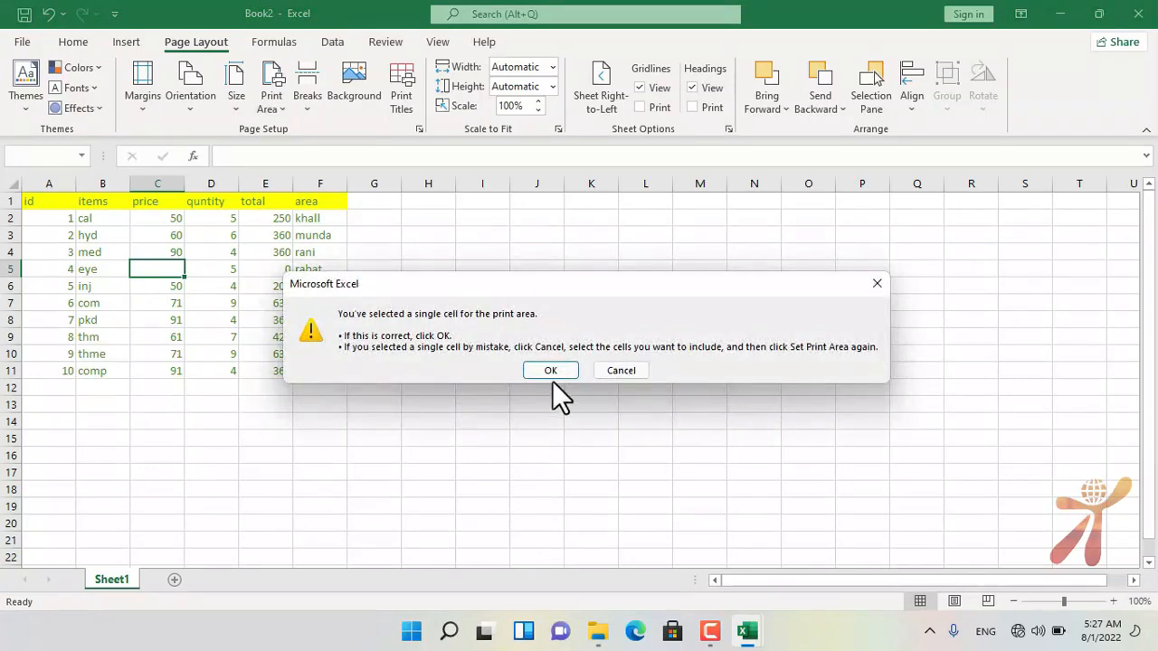
pyautogui.click(549, 365)
pyautogui.hotkey('ctrl', 'p')
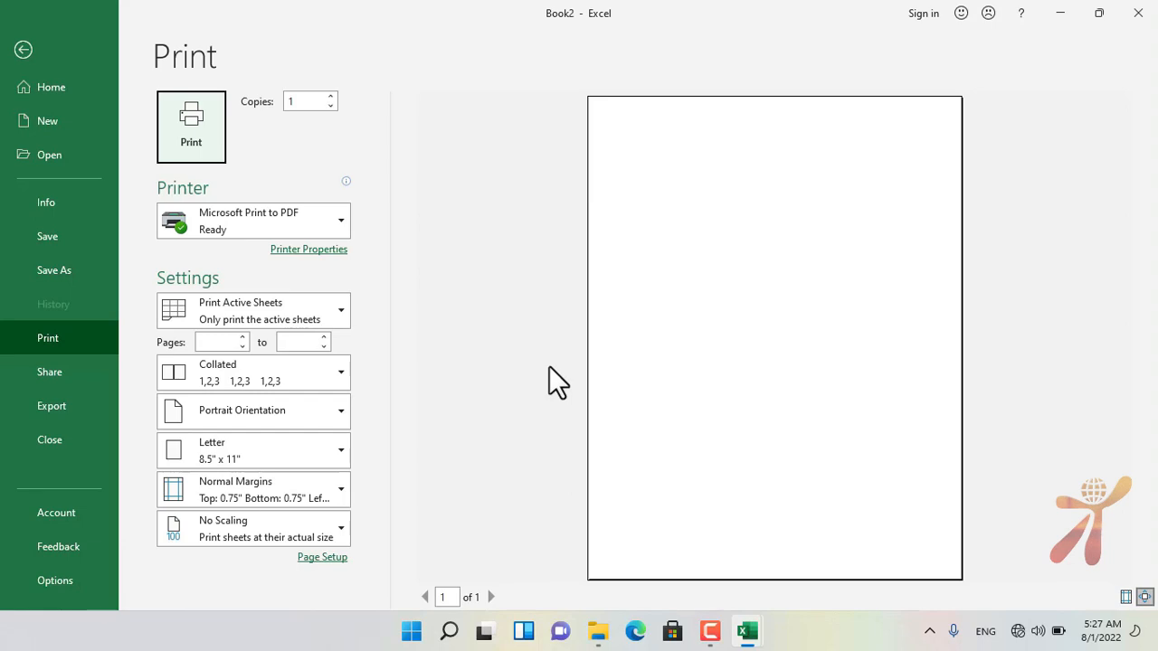
pyautogui.press('Escape')
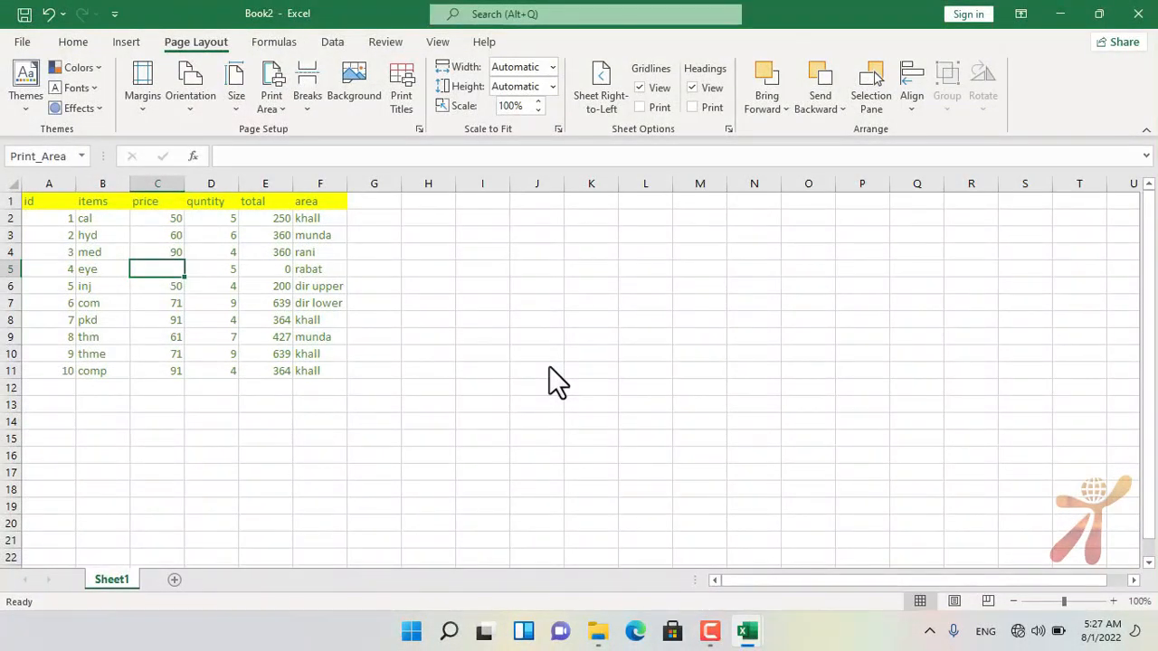
# Step: Replace the print area with the items column, B1:B11, and check it enlarged in the print preview
pyautogui.click(279, 115)
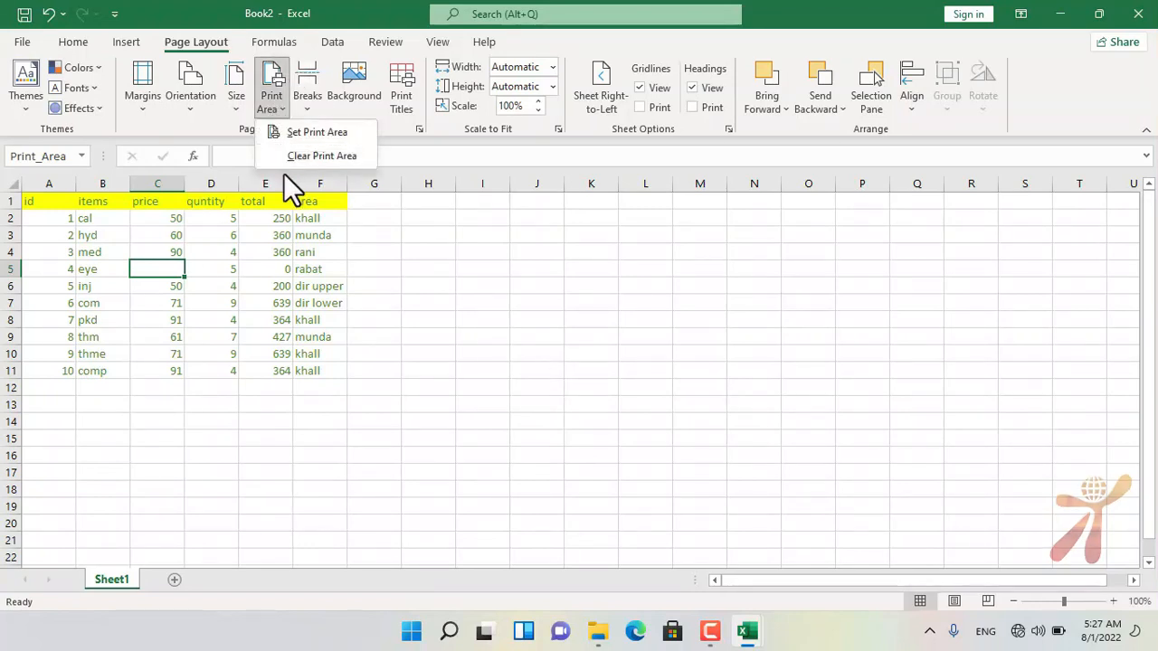
pyautogui.click(303, 155)
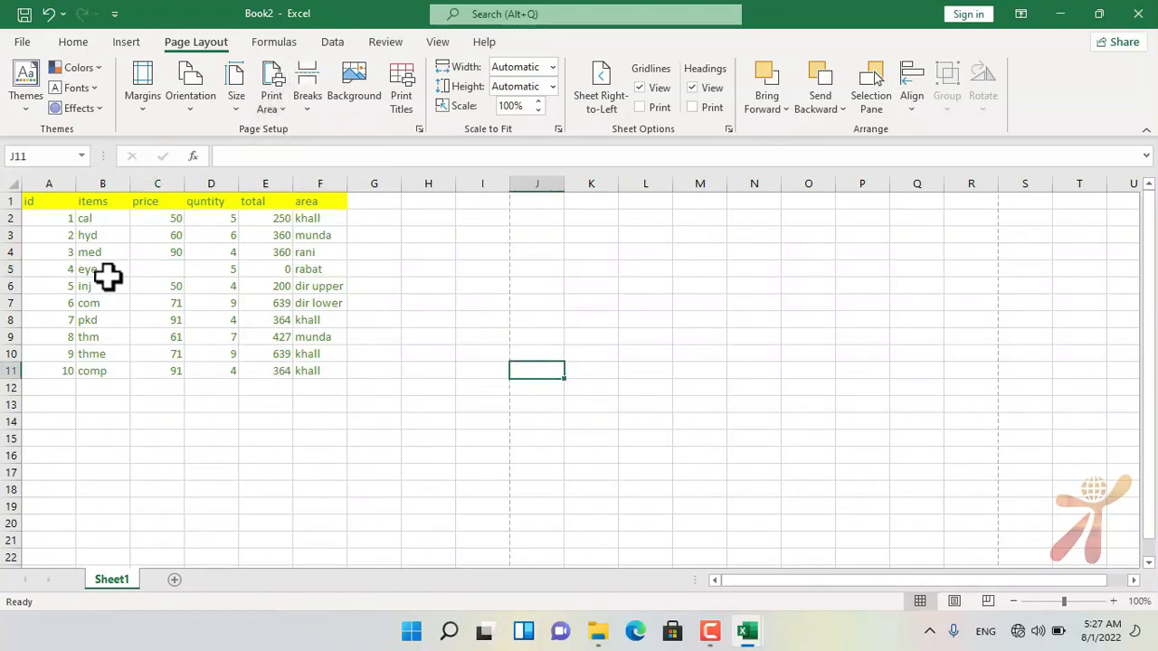
pyautogui.moveTo(101, 206); pyautogui.dragTo(119, 378)
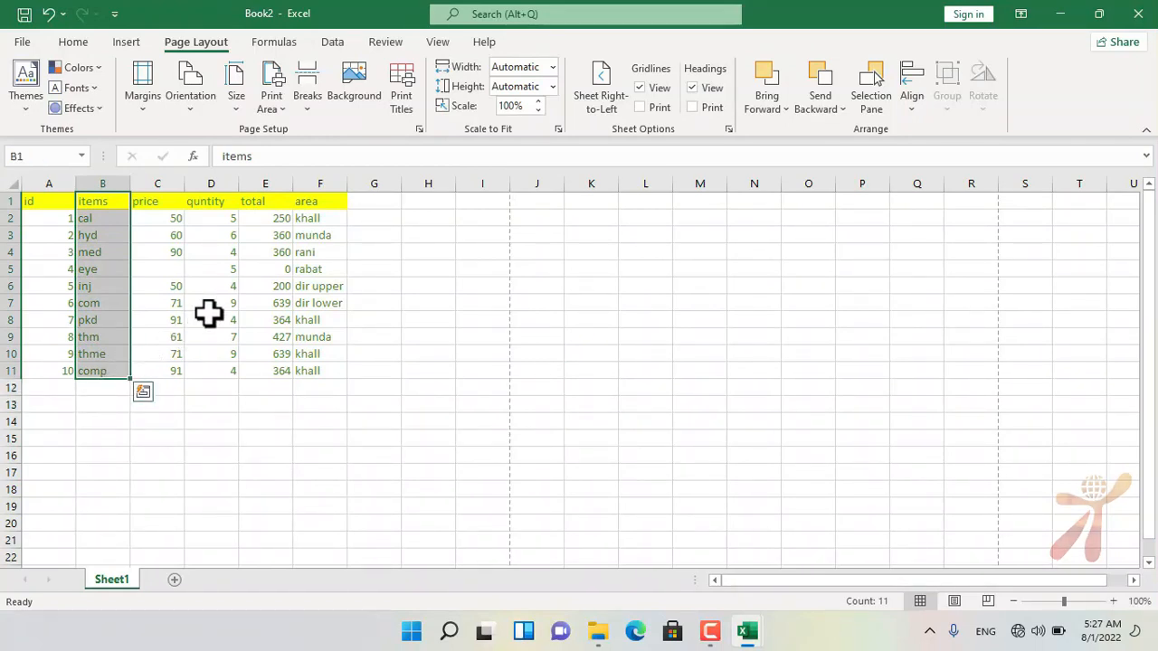
pyautogui.click(268, 102)
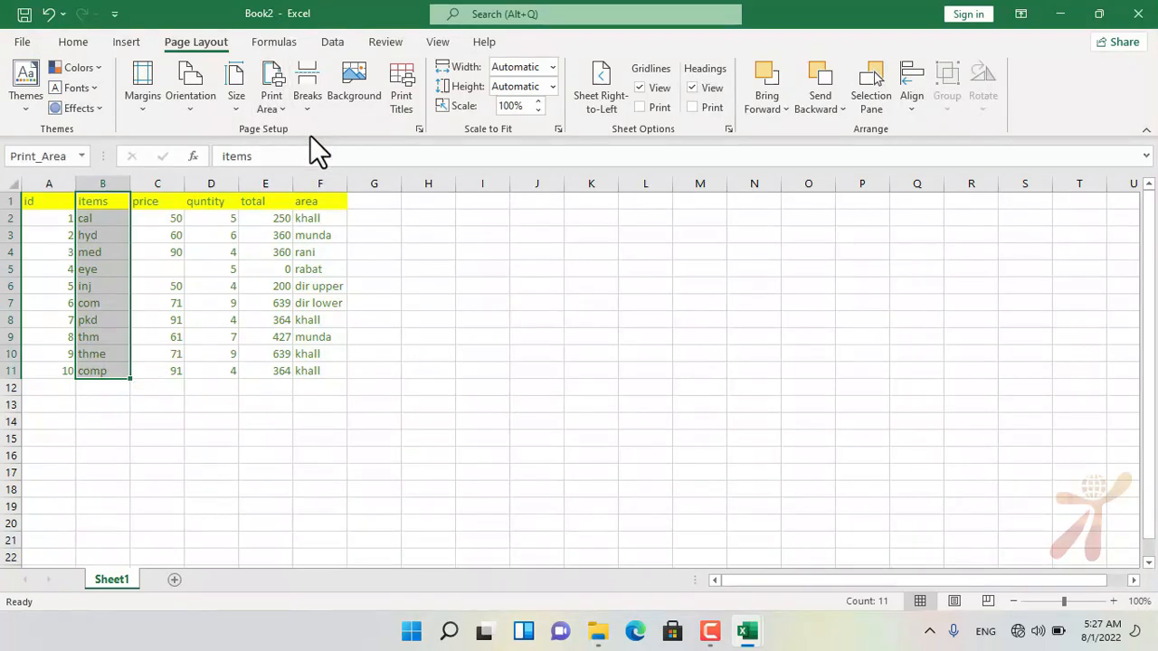
pyautogui.hotkey('ctrl', 'p')
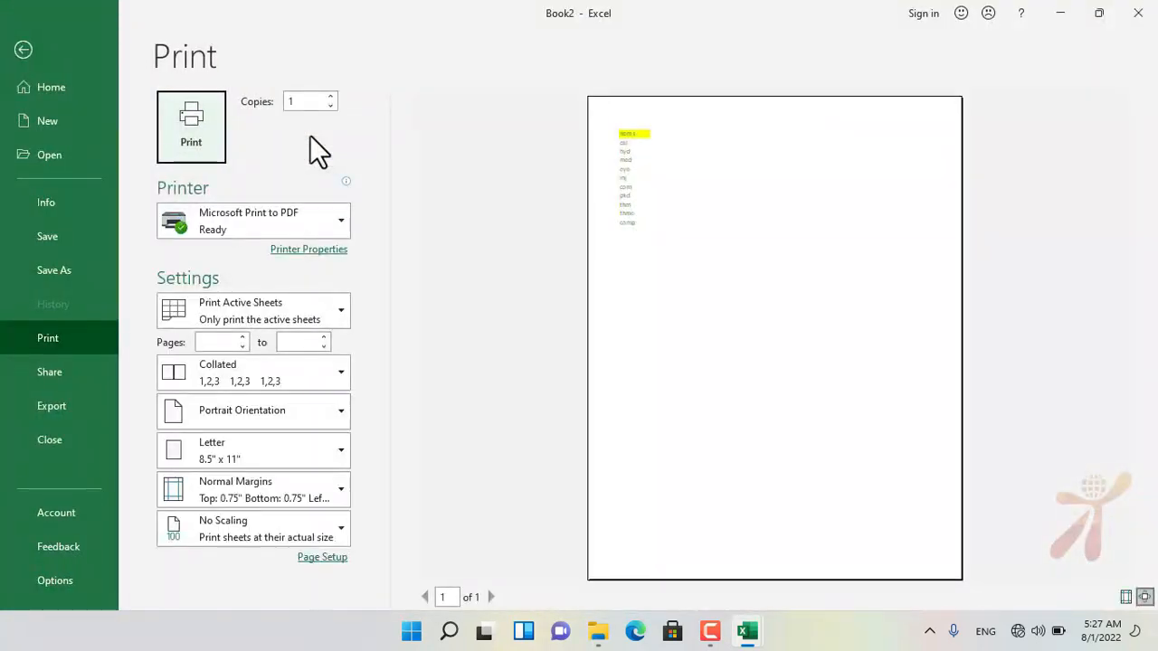
pyautogui.click(748, 228)
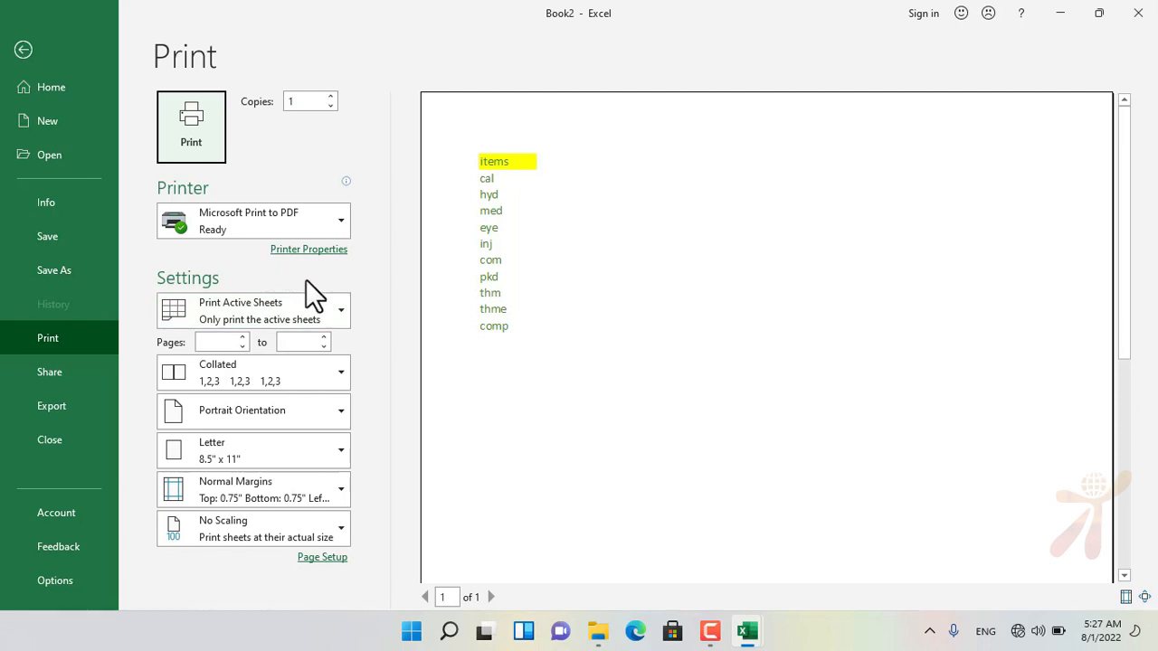
pyautogui.press('Escape')
# Step: Clear the print area set on the items column and move the selection to empty cells beside the table
pyautogui.click(270, 101)
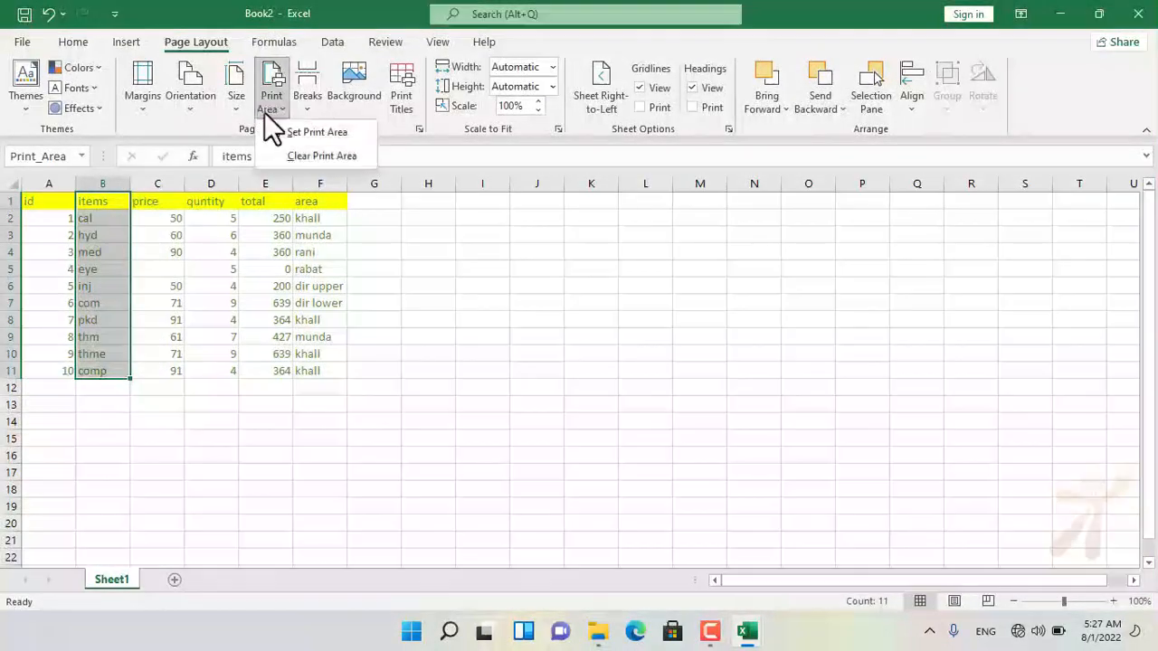
pyautogui.click(307, 158)
pyautogui.moveTo(461, 303); pyautogui.dragTo(470, 357)
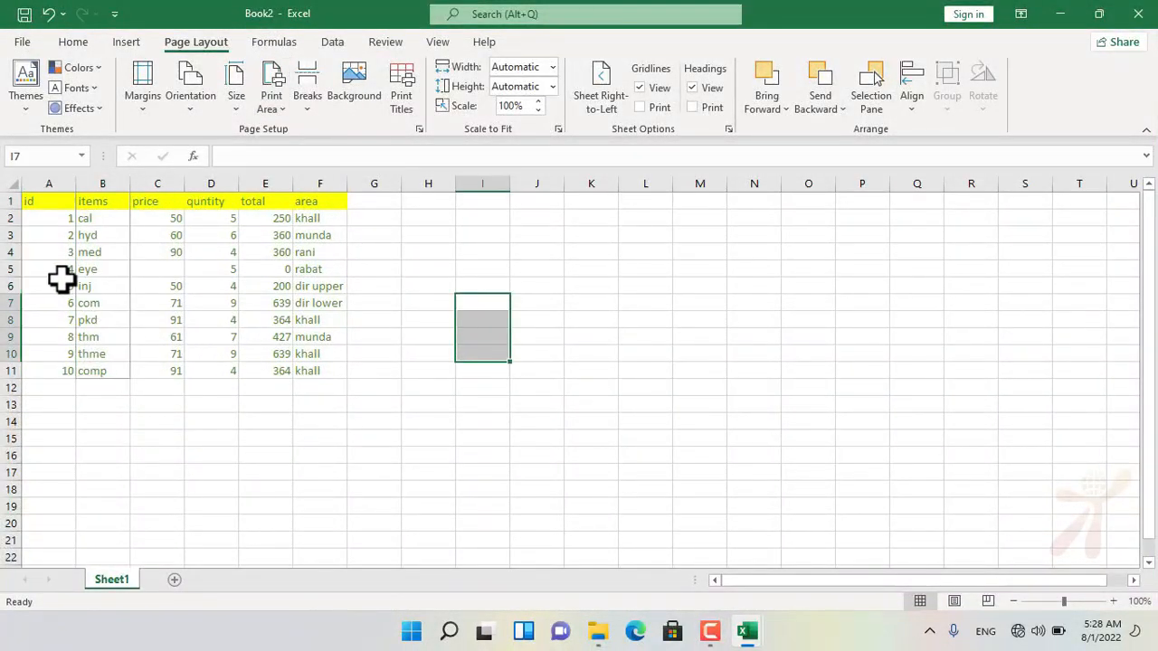
# Step: Select the separate table ranges A5:F5, A7:F7, A9:E9 and A2:F3 together
pyautogui.moveTo(60, 270); pyautogui.dragTo(305, 269)
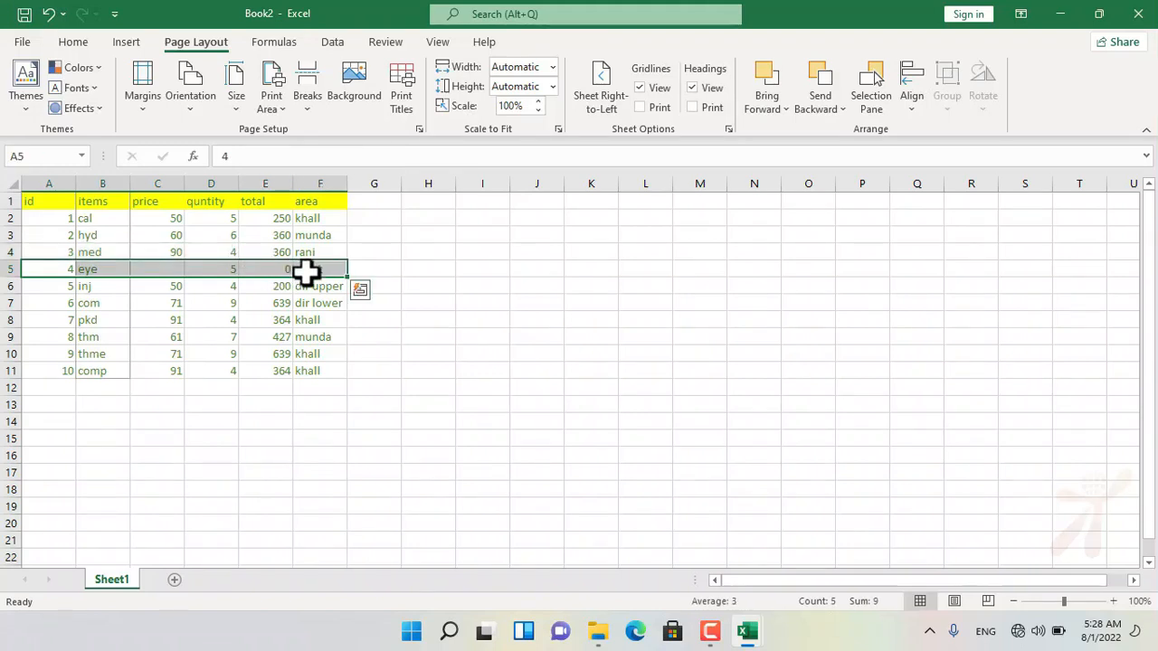
pyautogui.moveTo(57, 304); pyautogui.dragTo(309, 305)
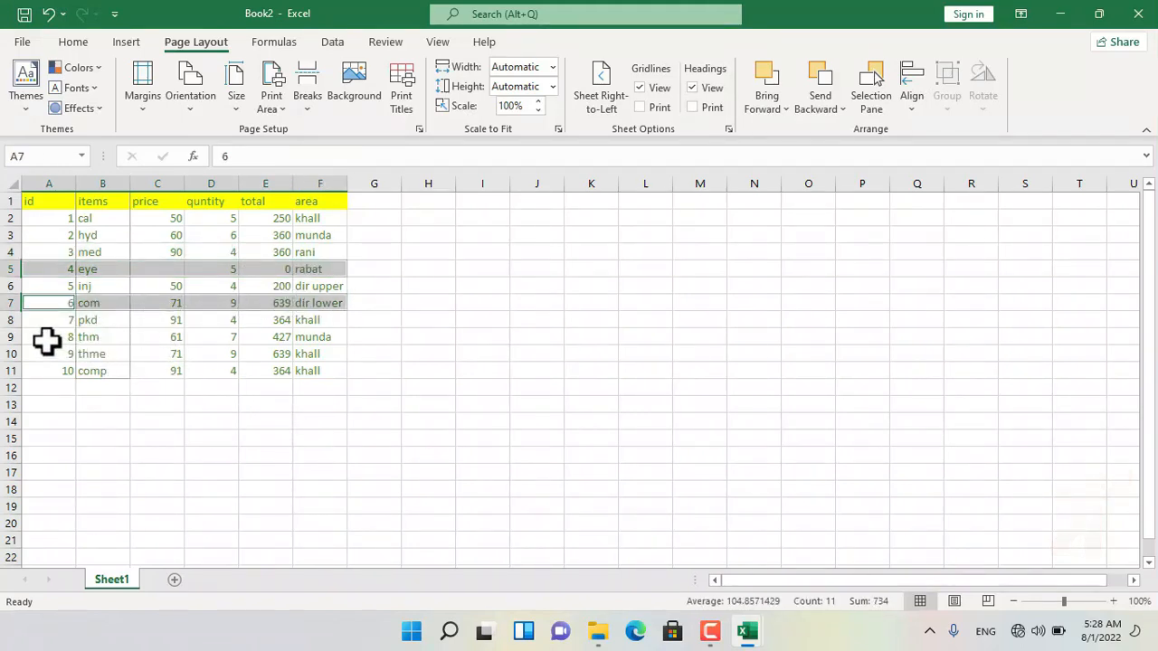
pyautogui.moveTo(46, 341); pyautogui.dragTo(291, 336)
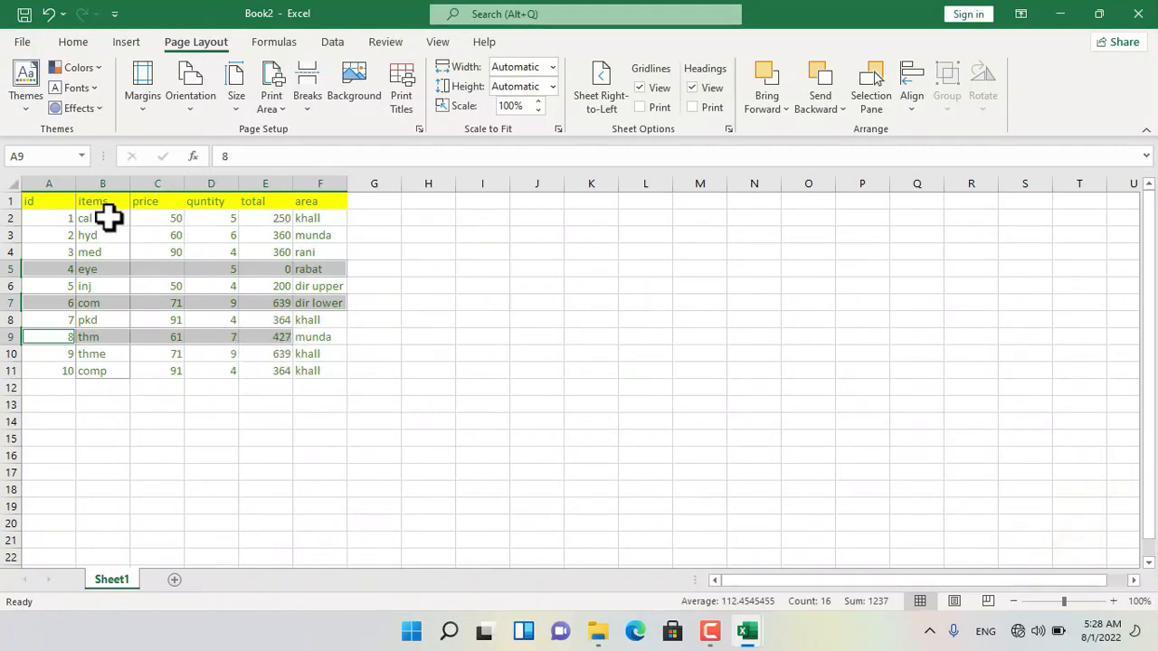
pyautogui.moveTo(63, 218); pyautogui.dragTo(333, 226)
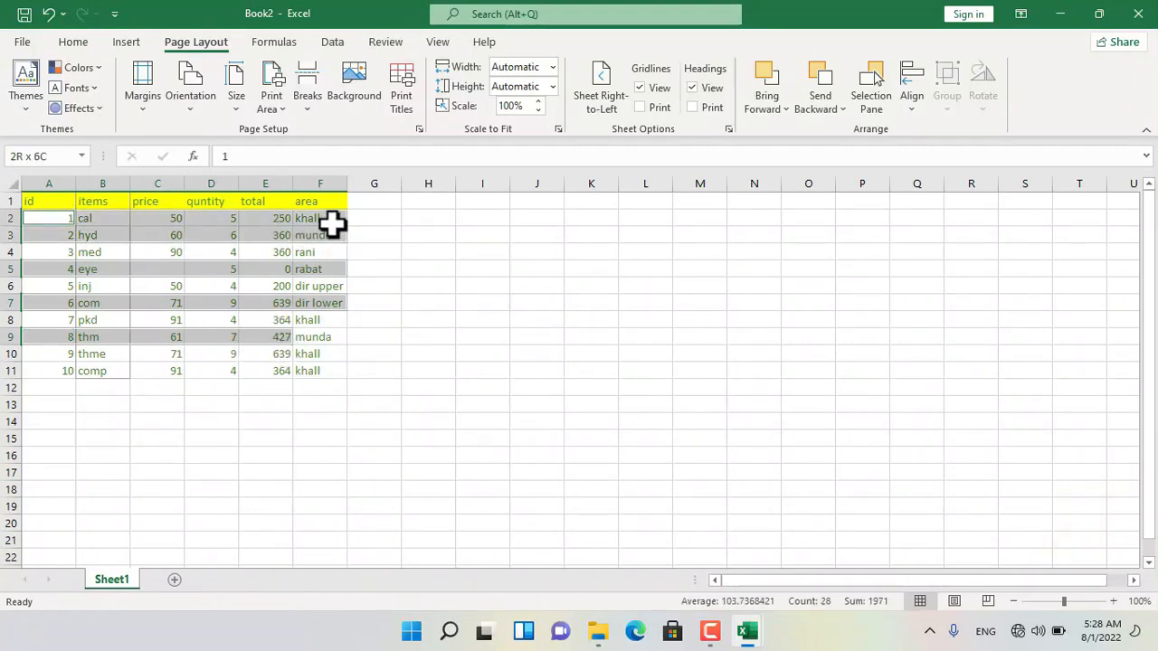
pyautogui.click(545, 364)
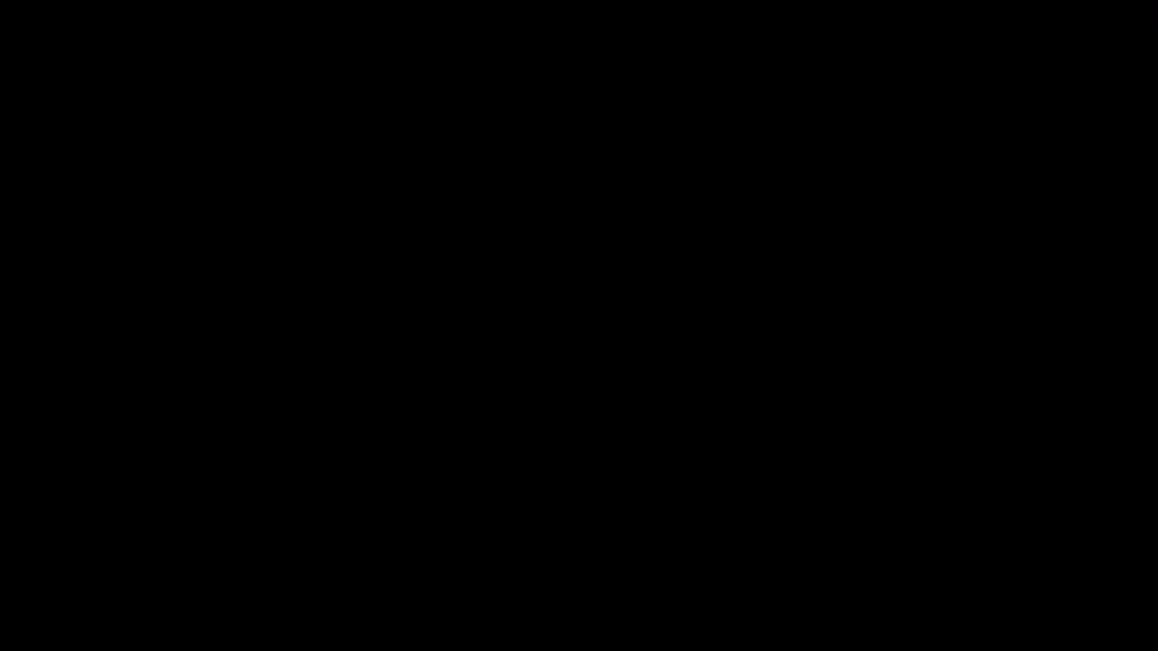